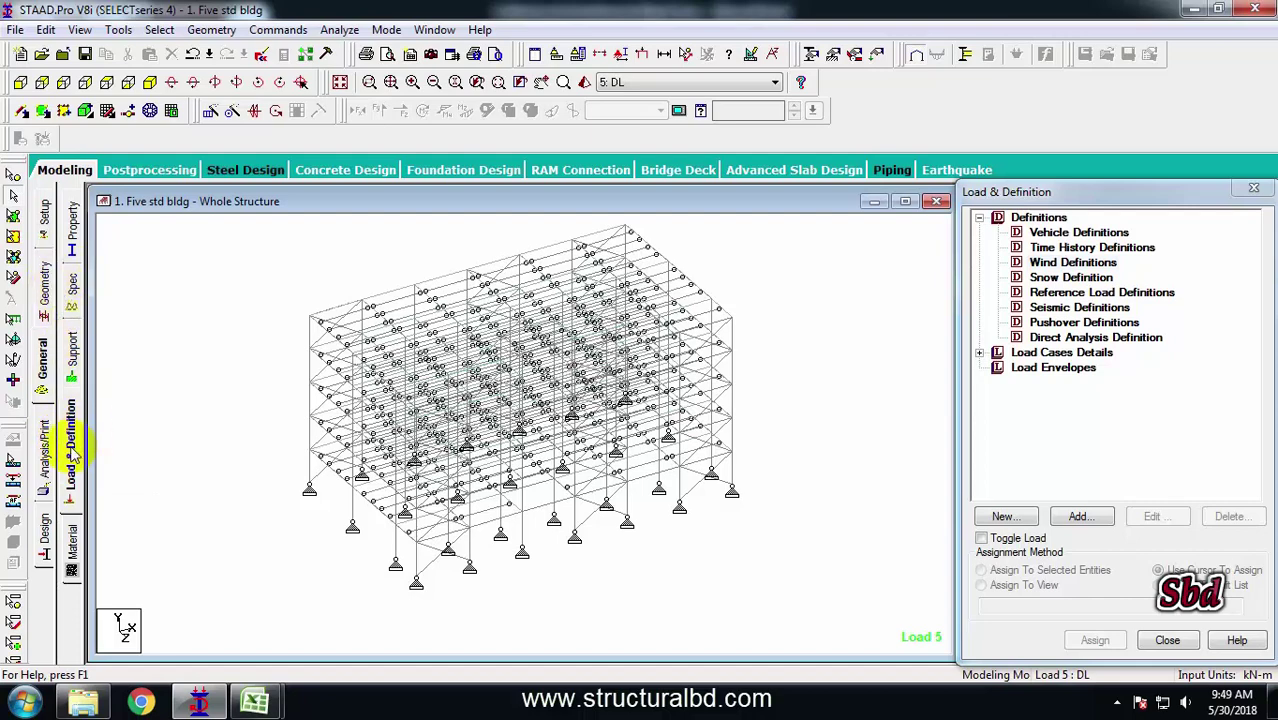
- Add two wind type definitions, type 1 with the comment WIND 1 and type 2 with the comment WIND 2
click(72, 432)
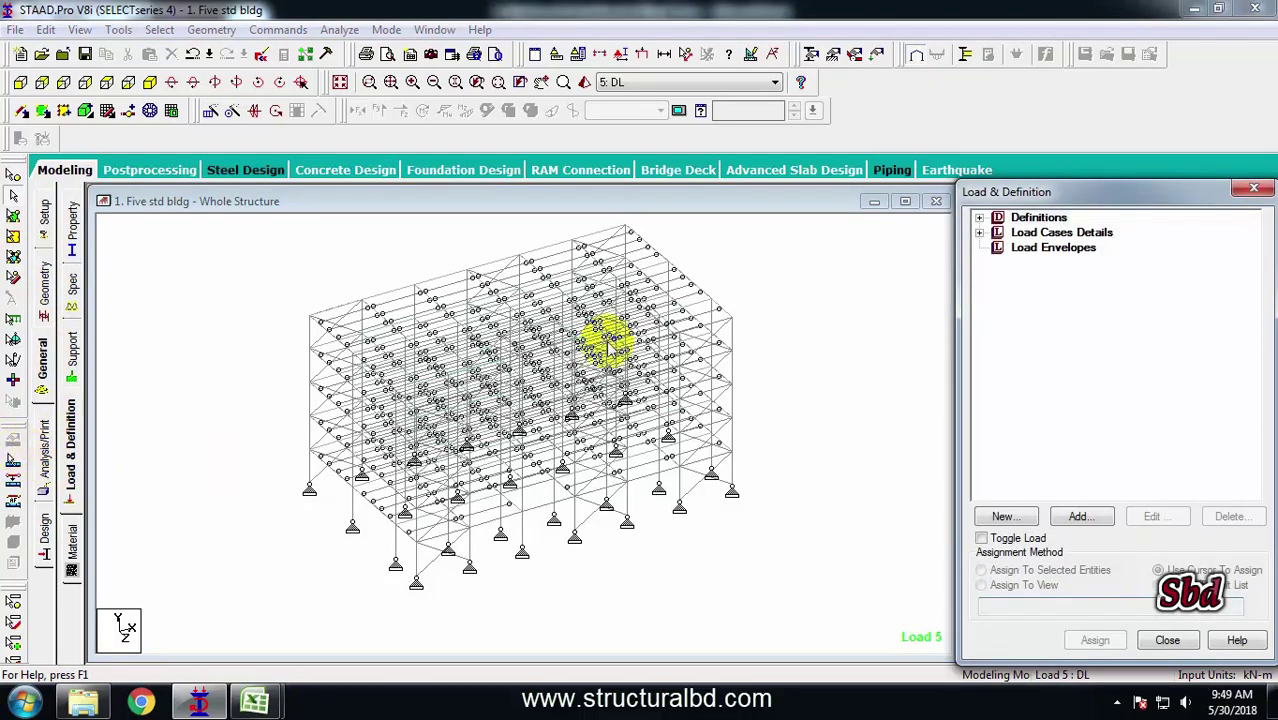
click(1038, 218)
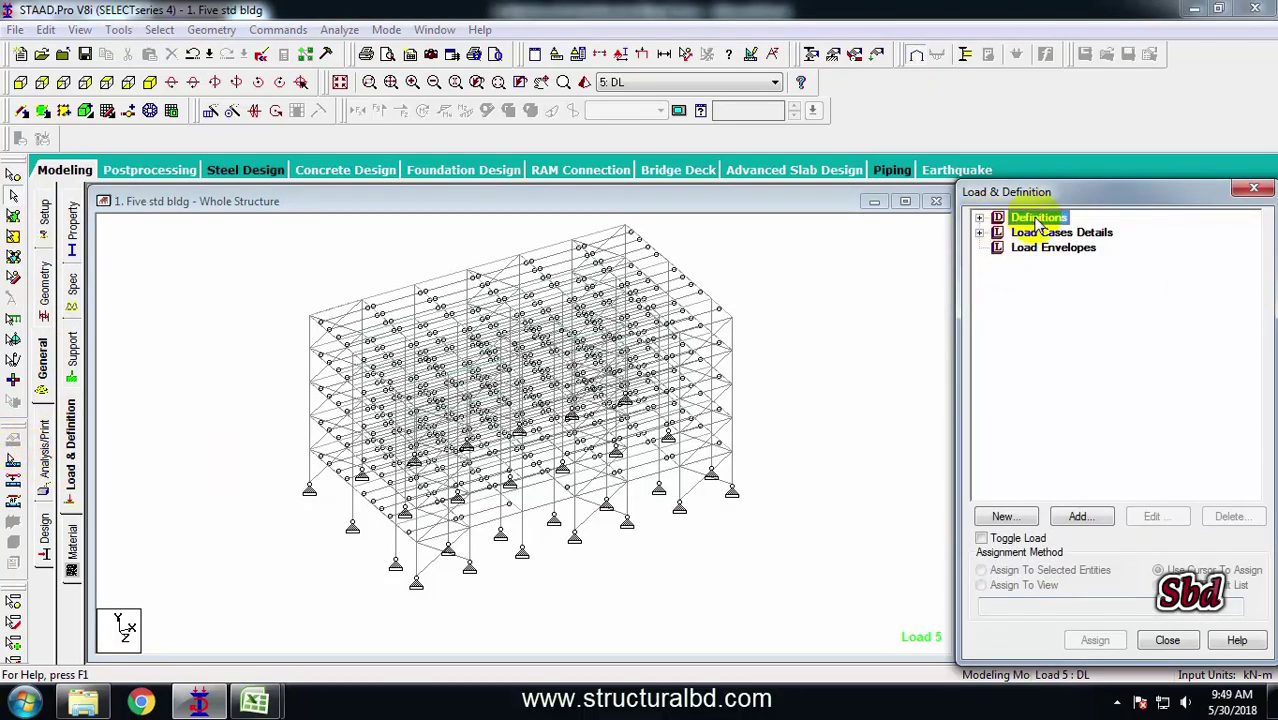
click(980, 219)
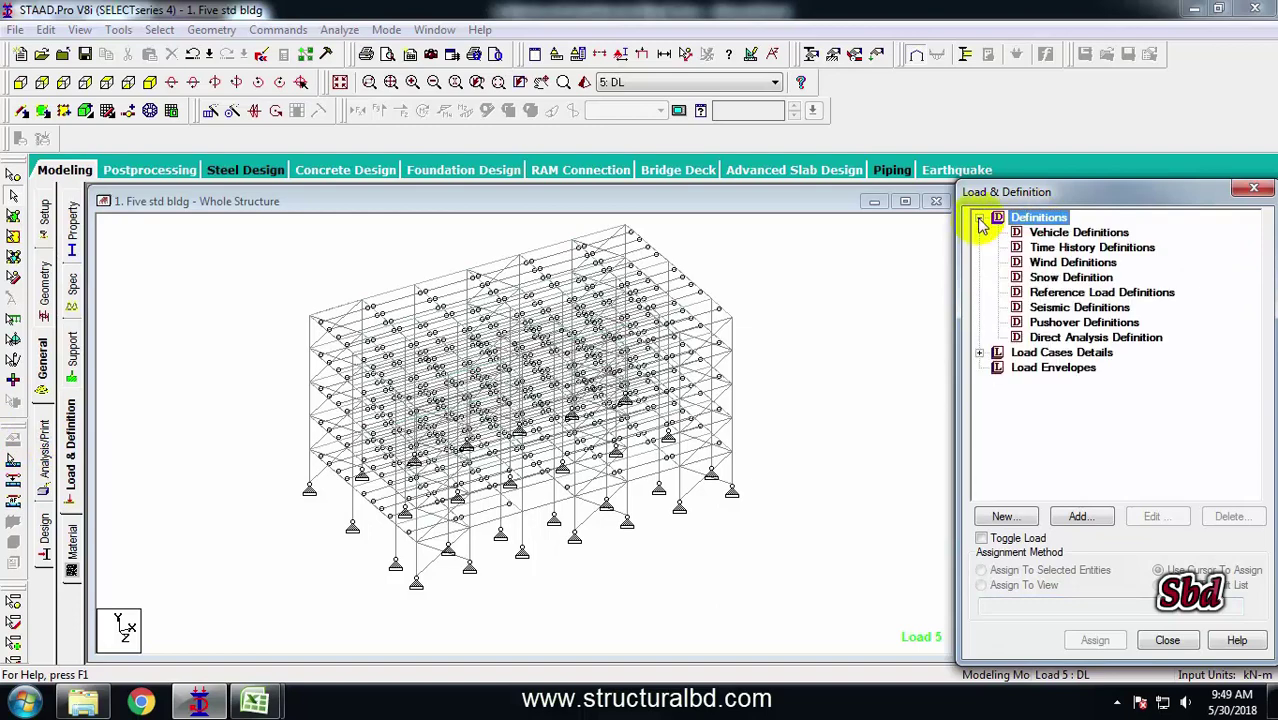
click(1050, 264)
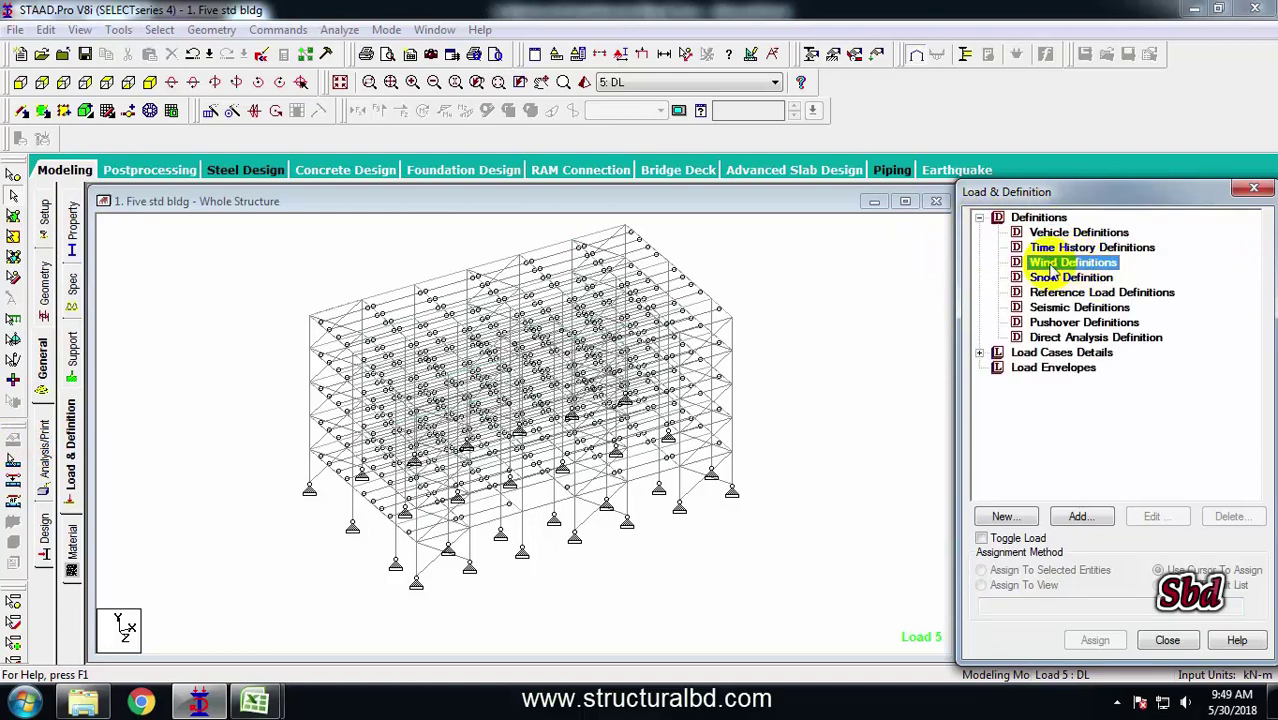
click(1080, 517)
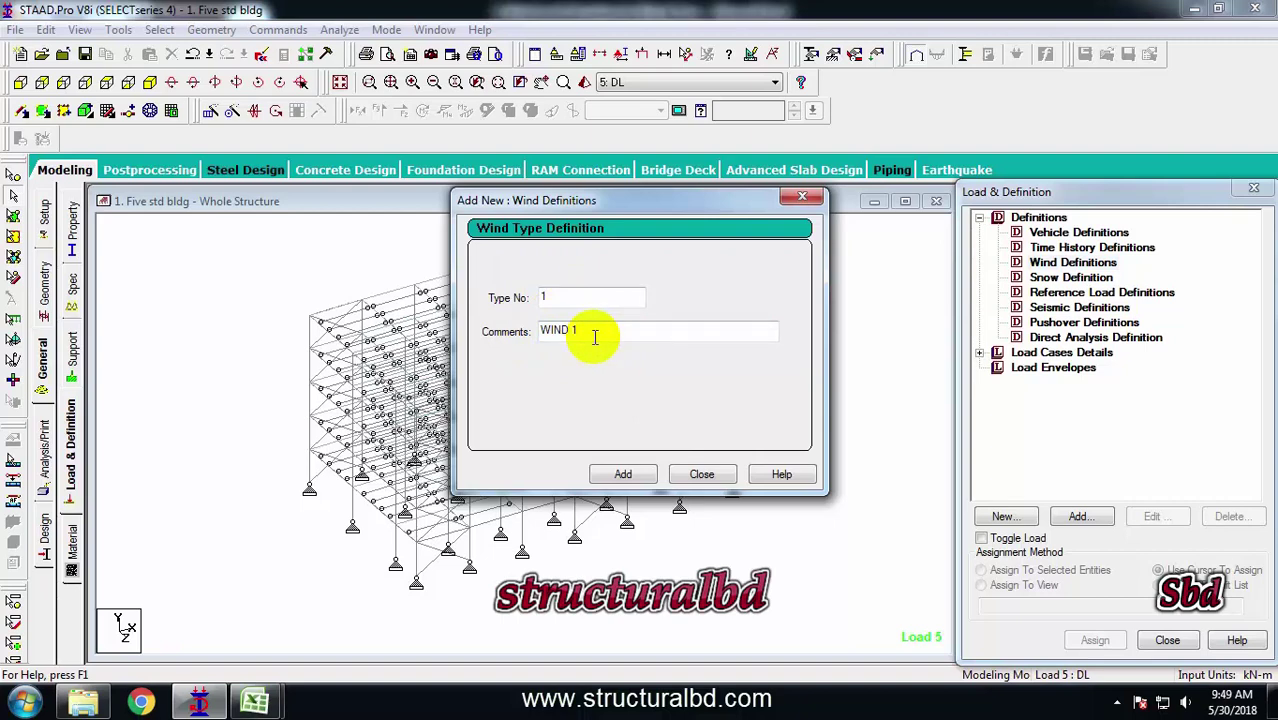
click(626, 474)
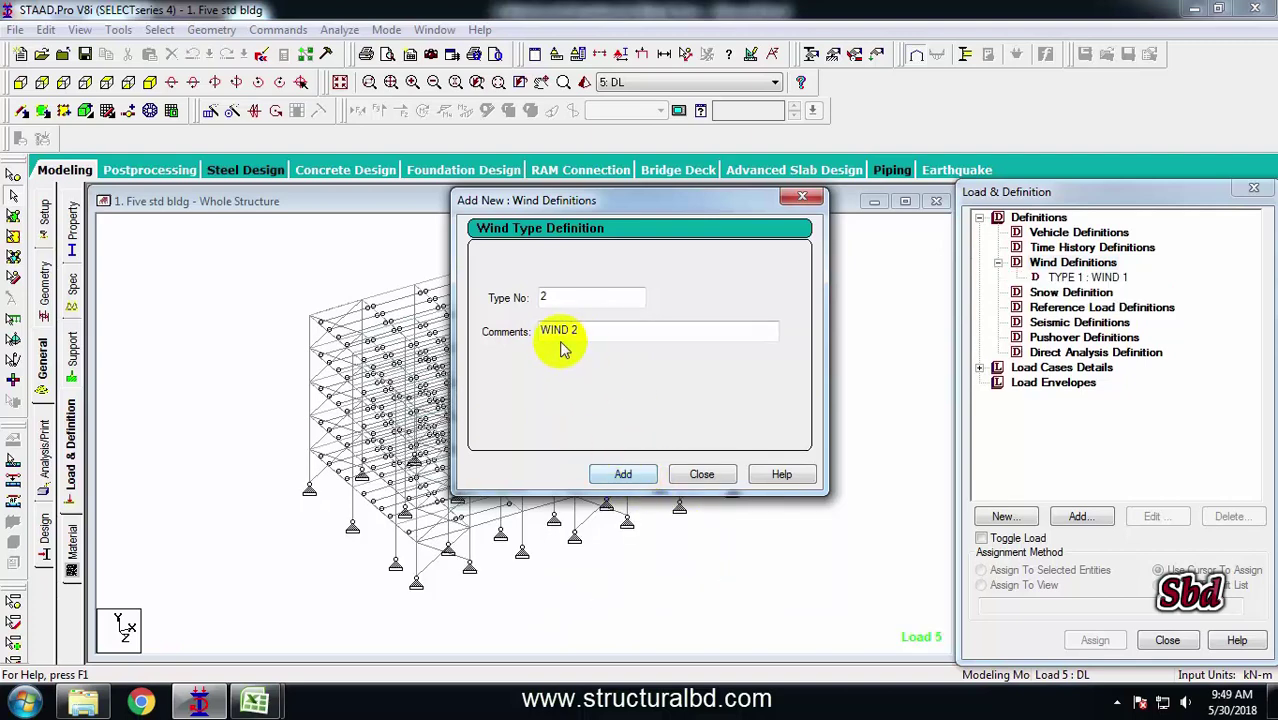
click(632, 476)
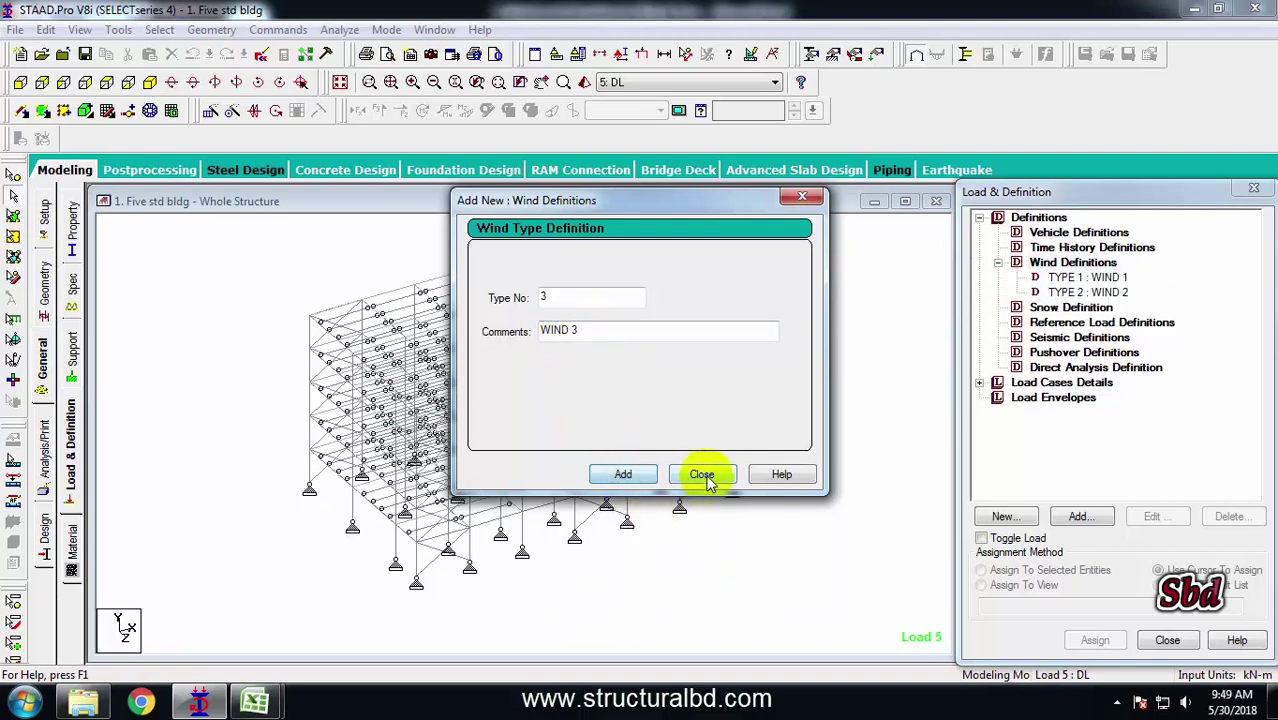
click(700, 475)
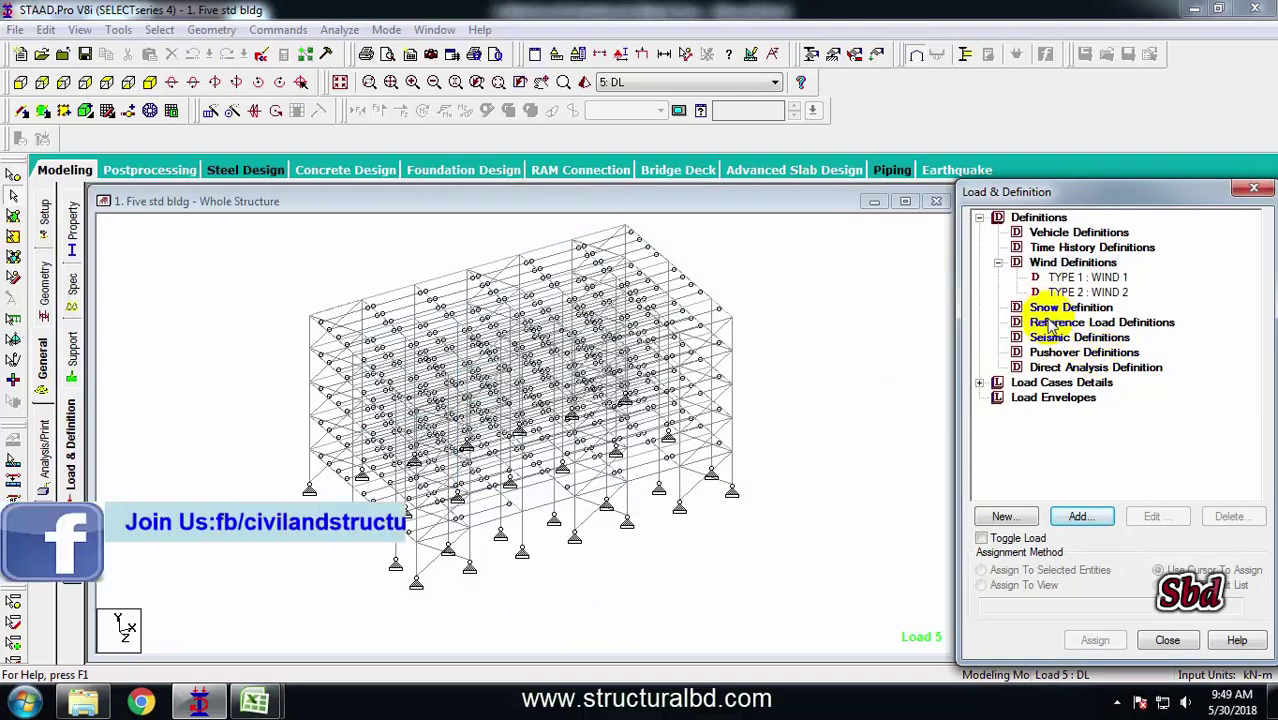
- Start a new intensity definition for the WIND 1 type using the Custom intensity type
click(1071, 279)
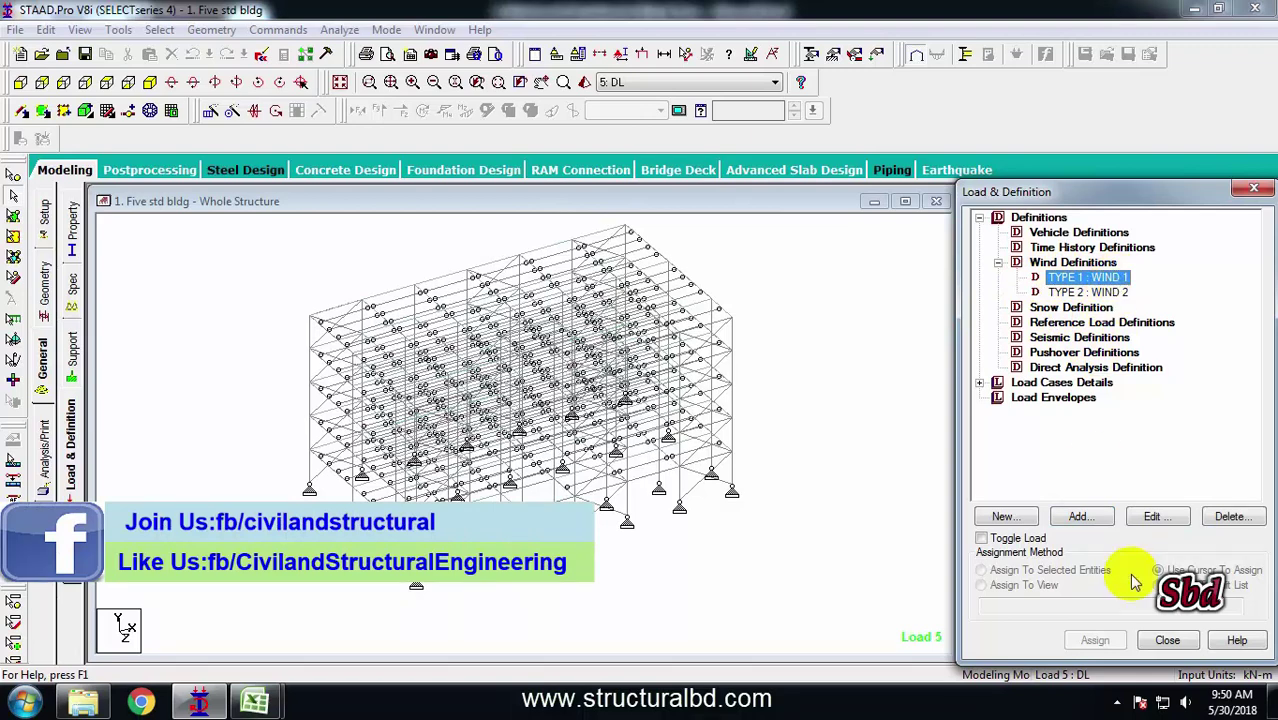
click(1080, 516)
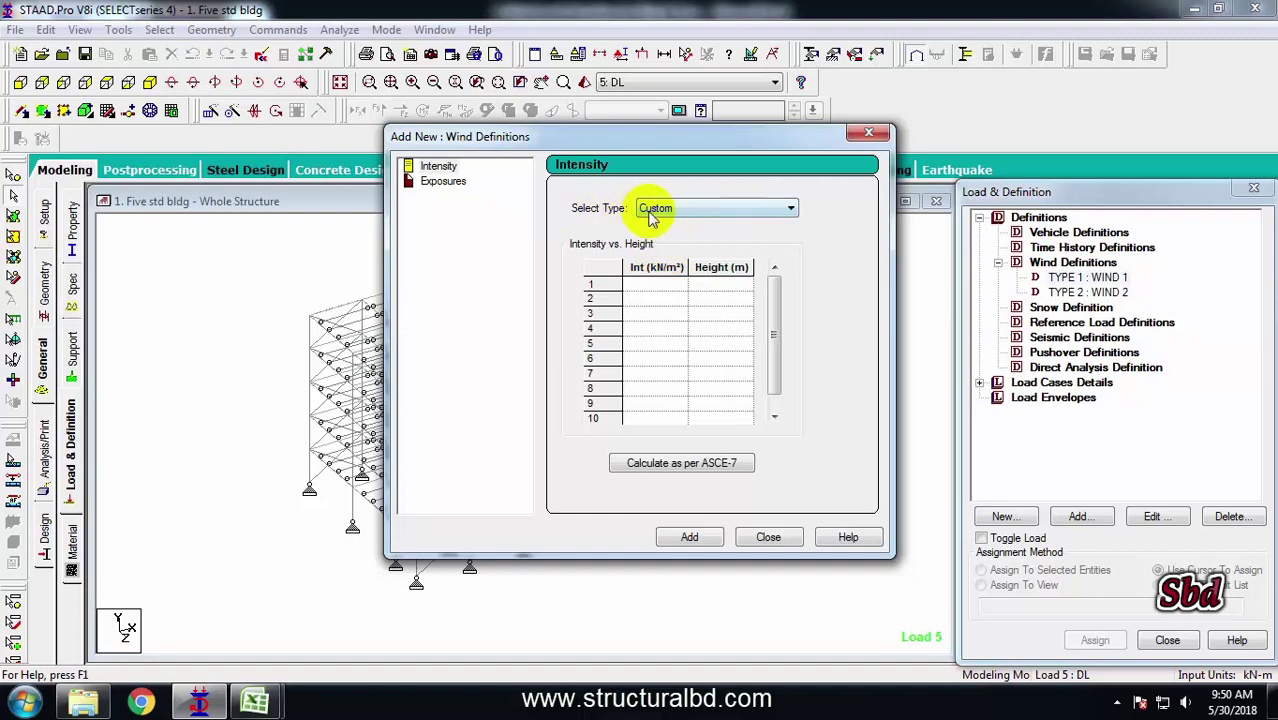
click(724, 207)
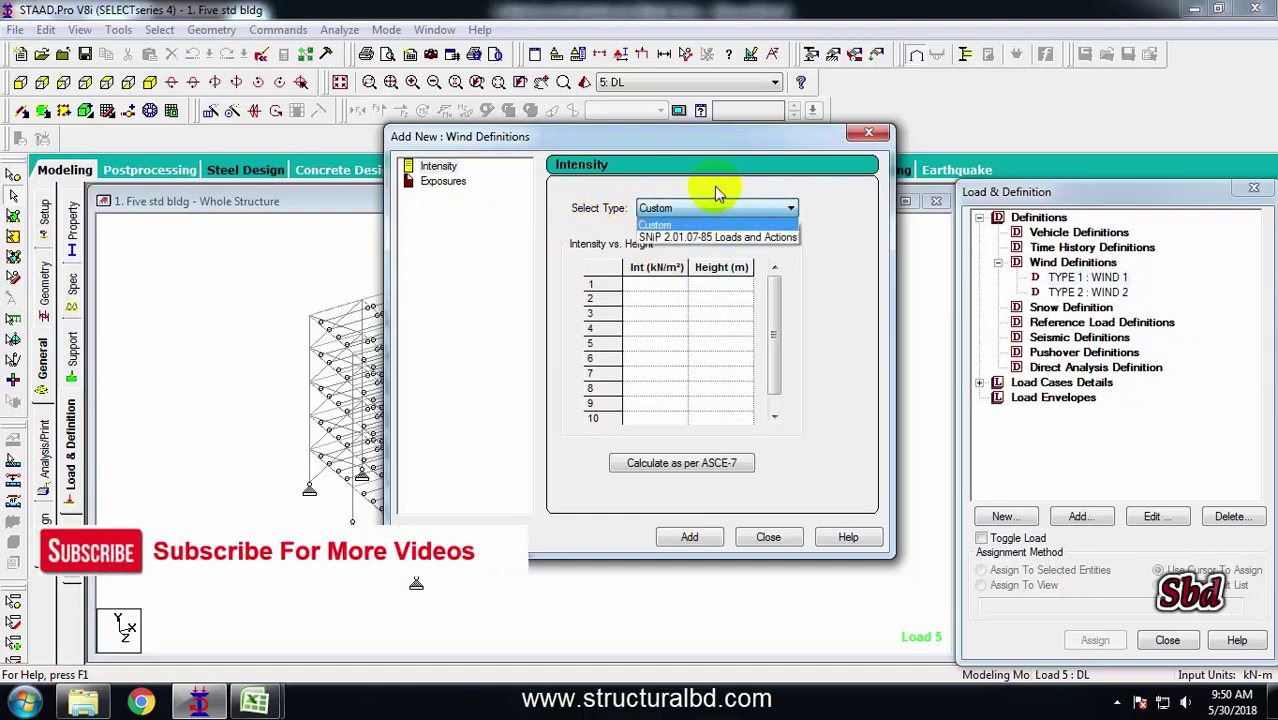
click(722, 225)
- Enter the WIND 1 intensity table heights 3.3, 6.6, 9.9, 13.2 and 16.5 m in rows 1 to 5
click(656, 287)
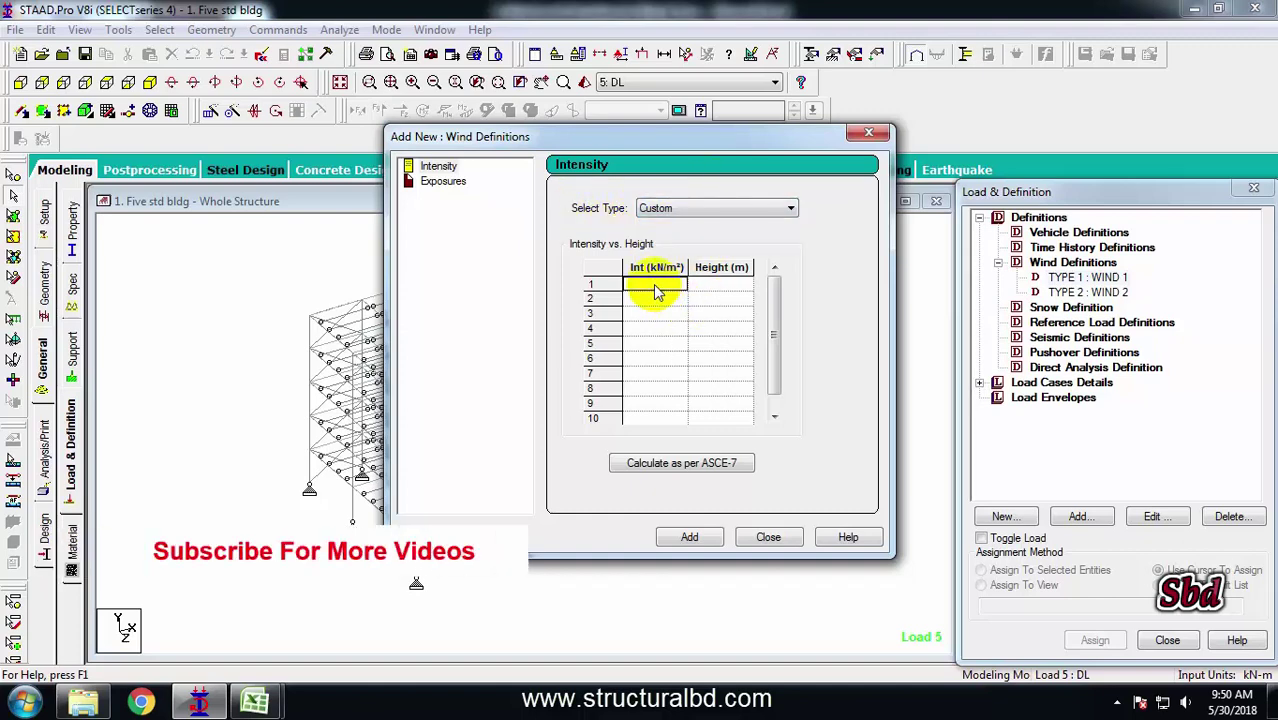
click(724, 287)
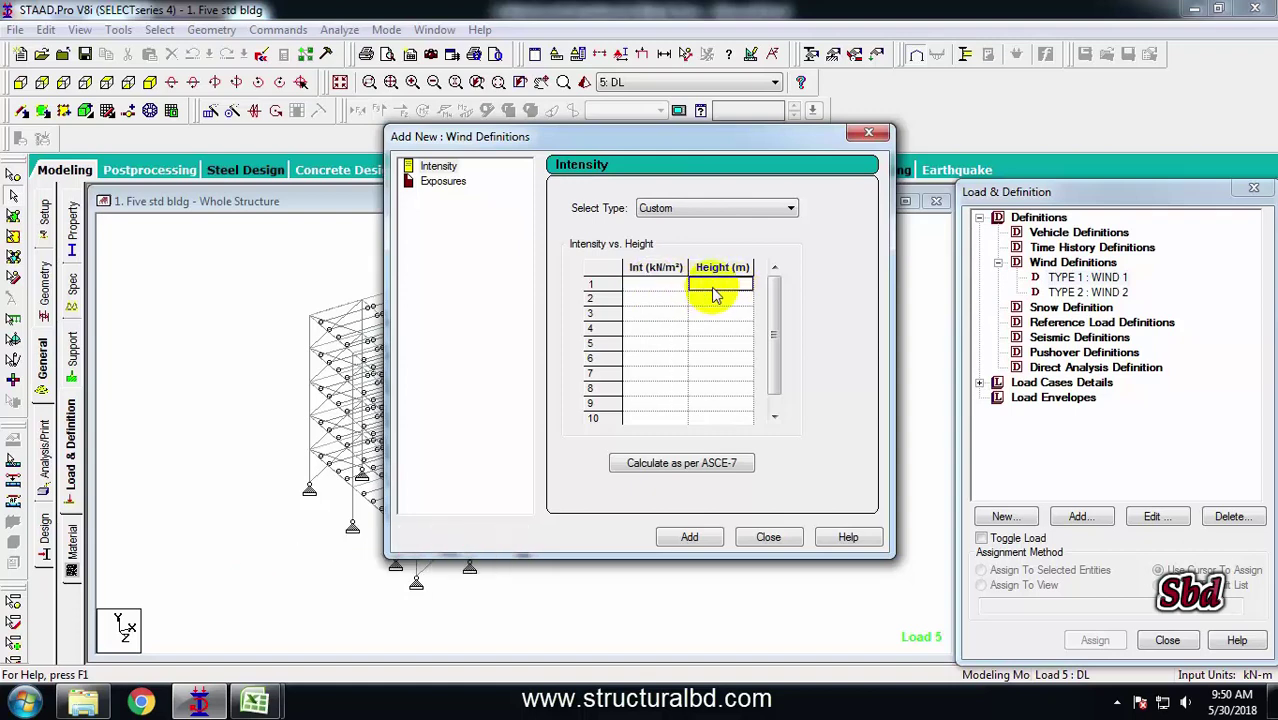
text(3.3)
click(722, 300)
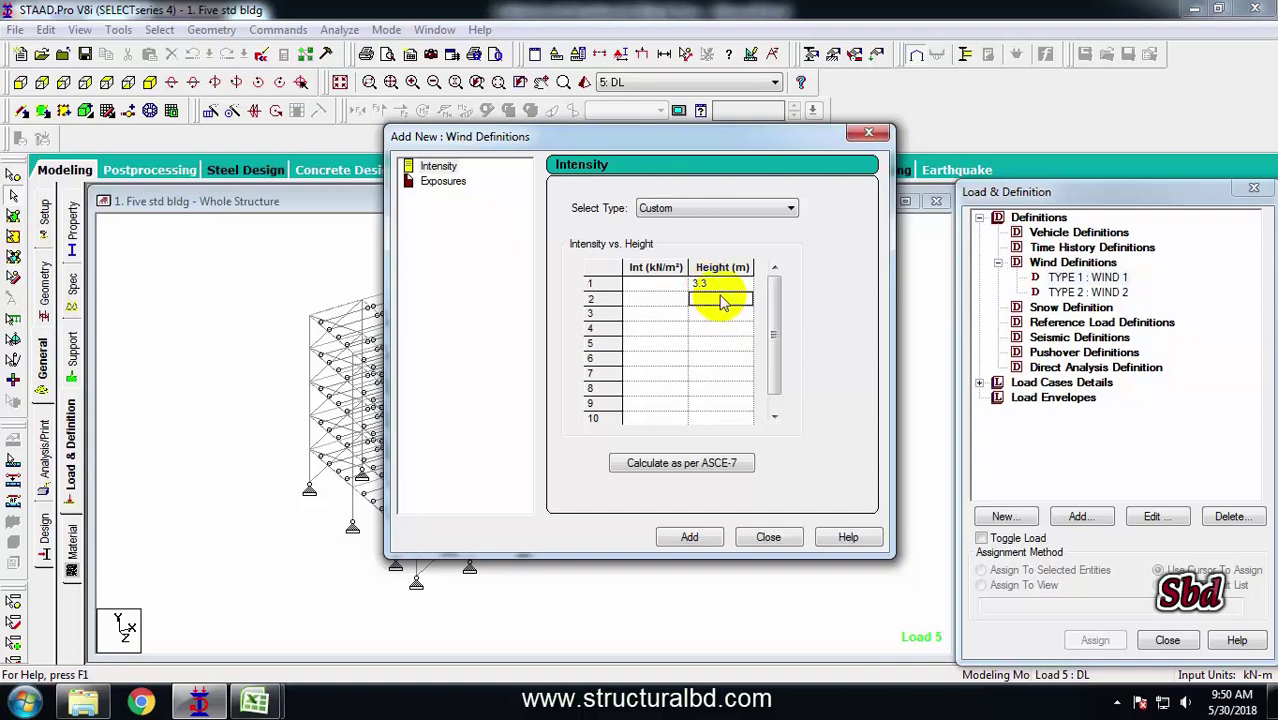
text(6.6)
click(720, 316)
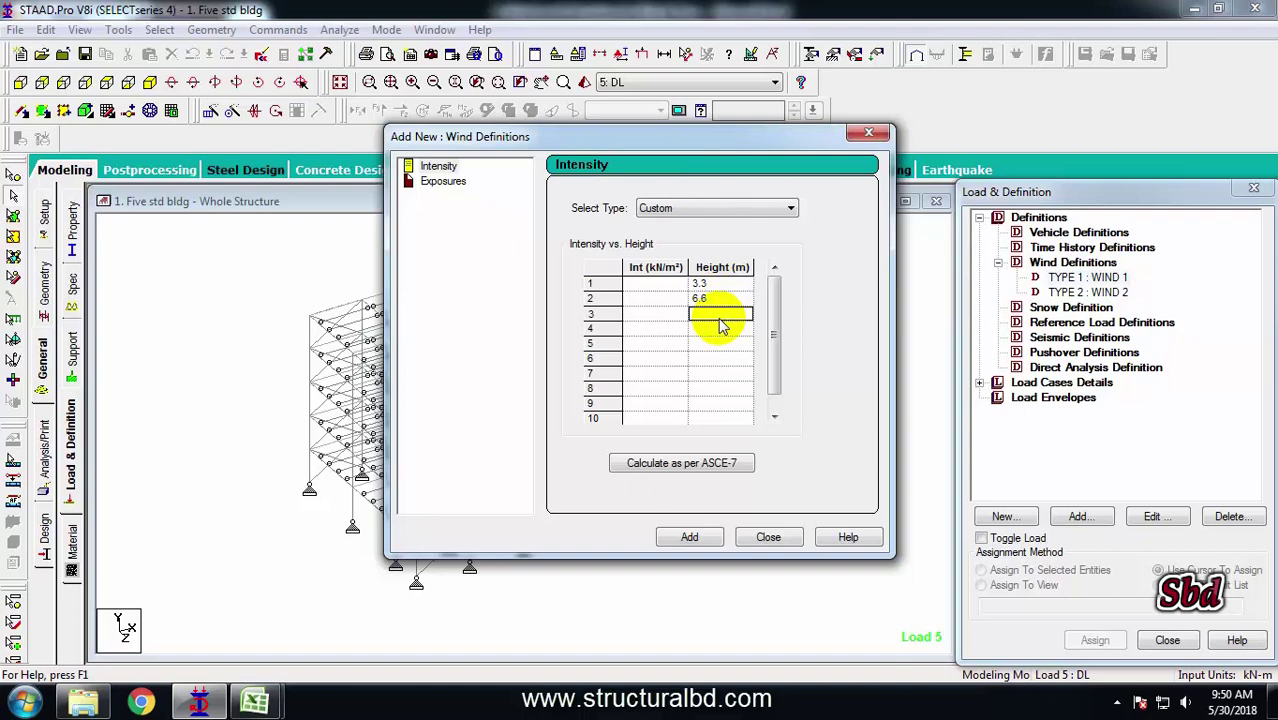
text(9.9)
click(710, 333)
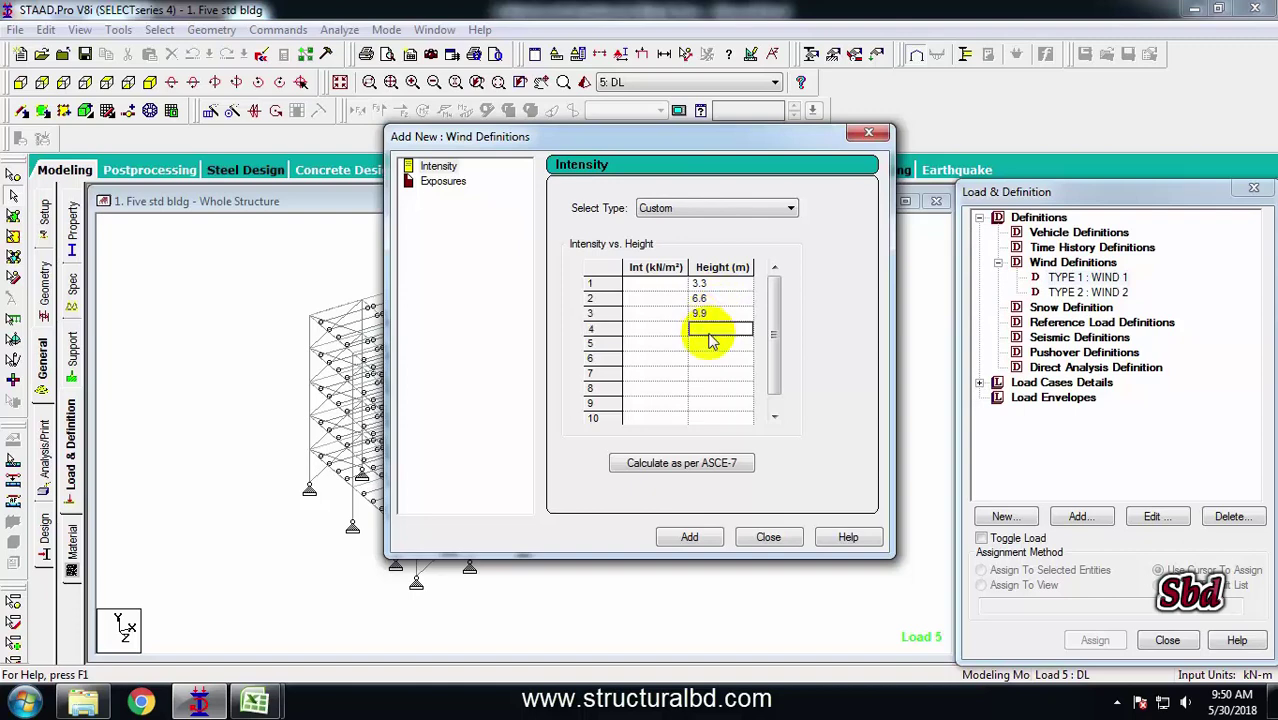
text(13.2)
click(710, 345)
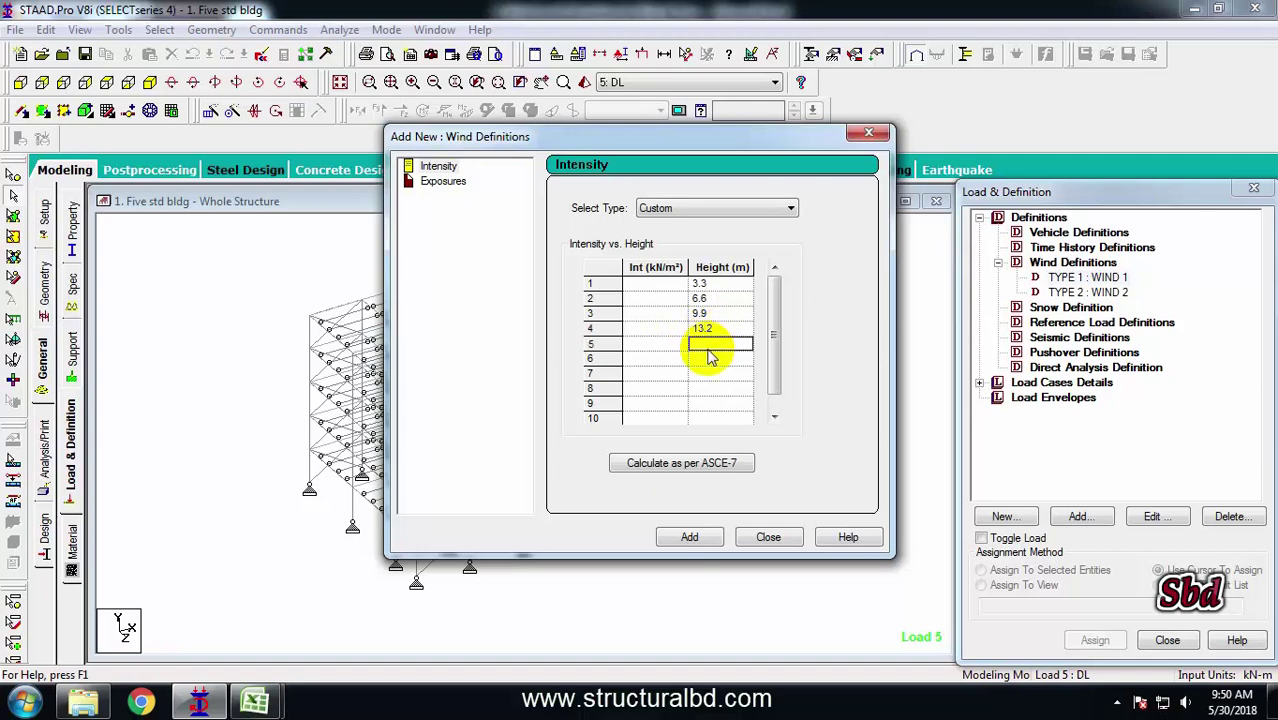
text(16.5)
click(714, 299)
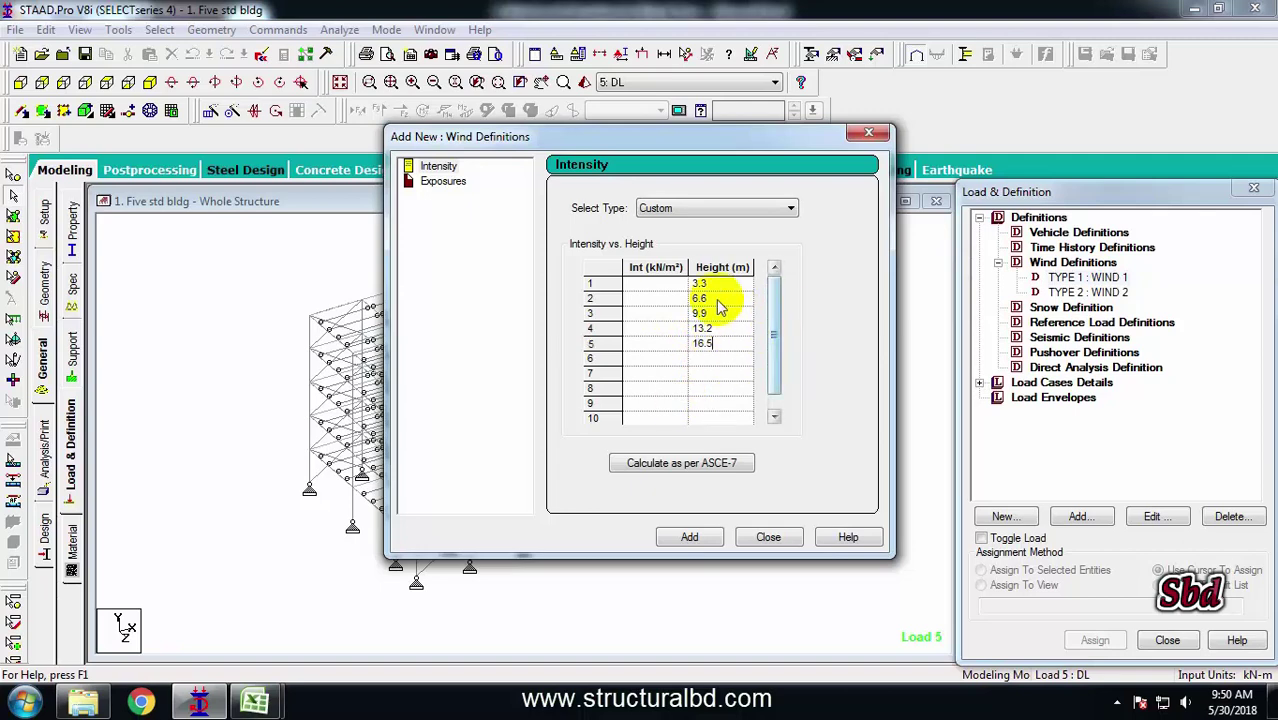
click(722, 343)
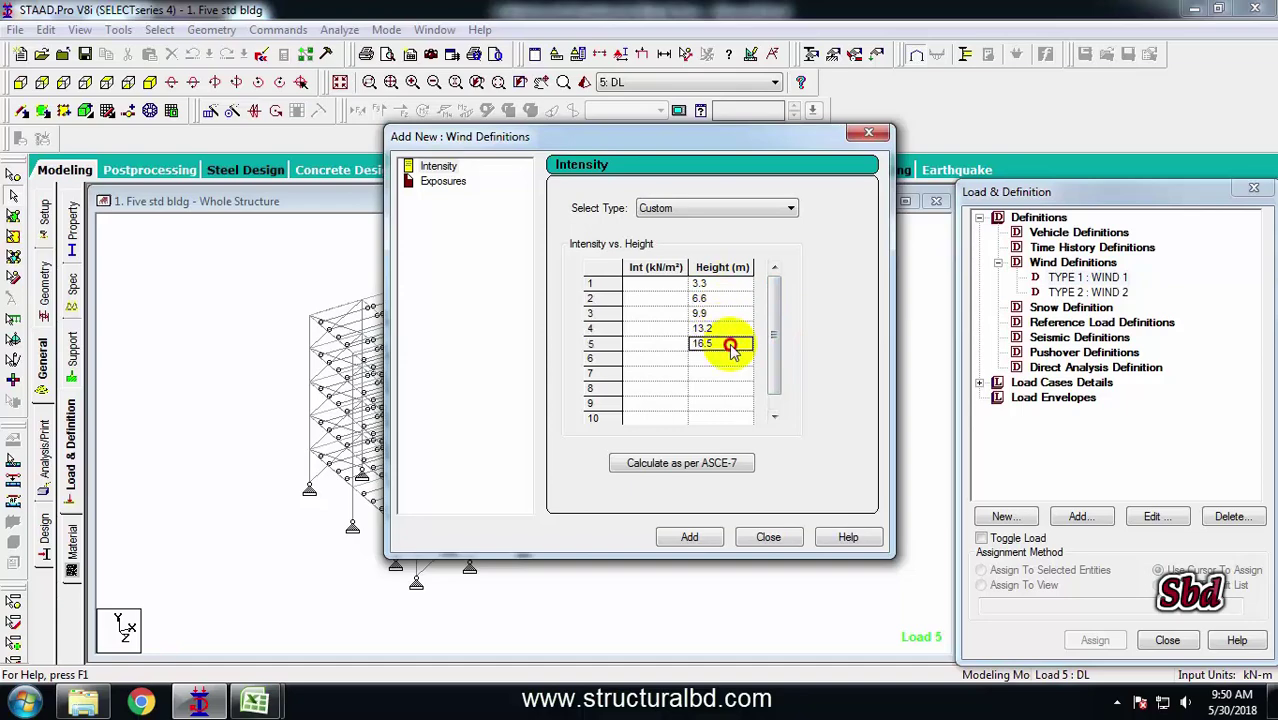
- Consult the short-direction pressures in the Excel wind load workbook and enter WIND 1 intensities 1.57, 1.74, 1.98, 2.17 and 2.33 kN/m²
mouse_move(262, 698)
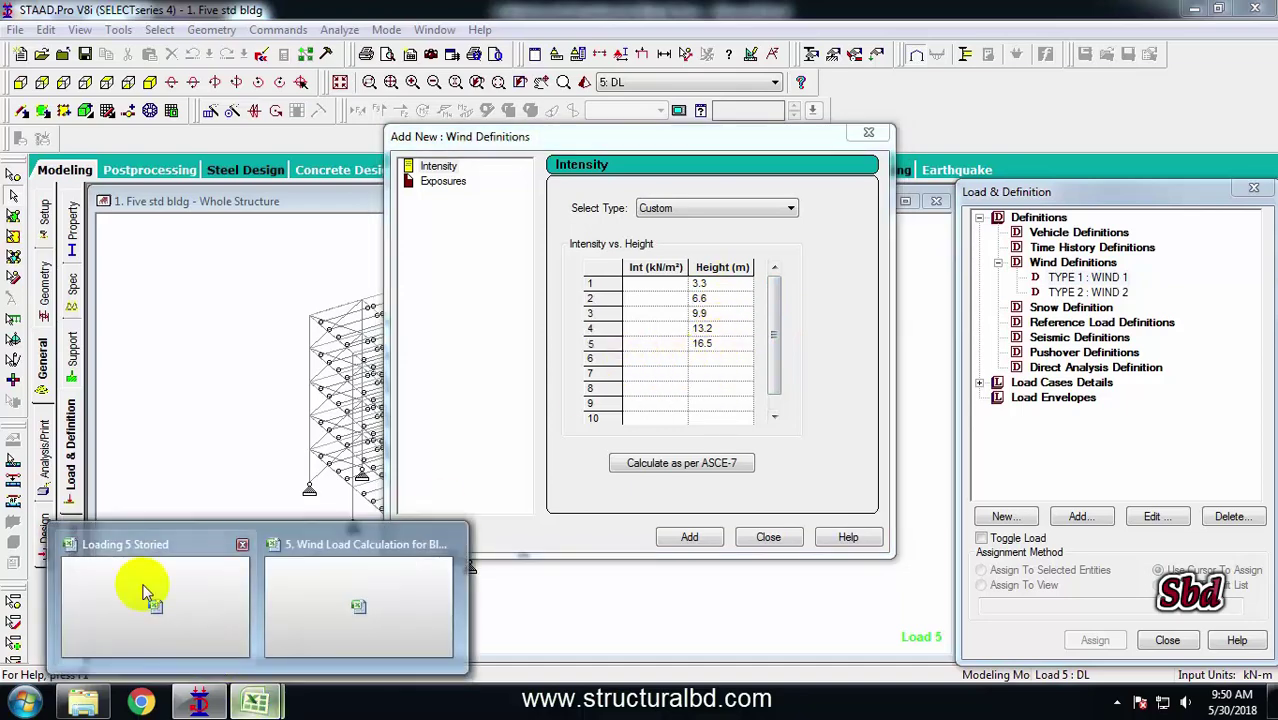
click(355, 586)
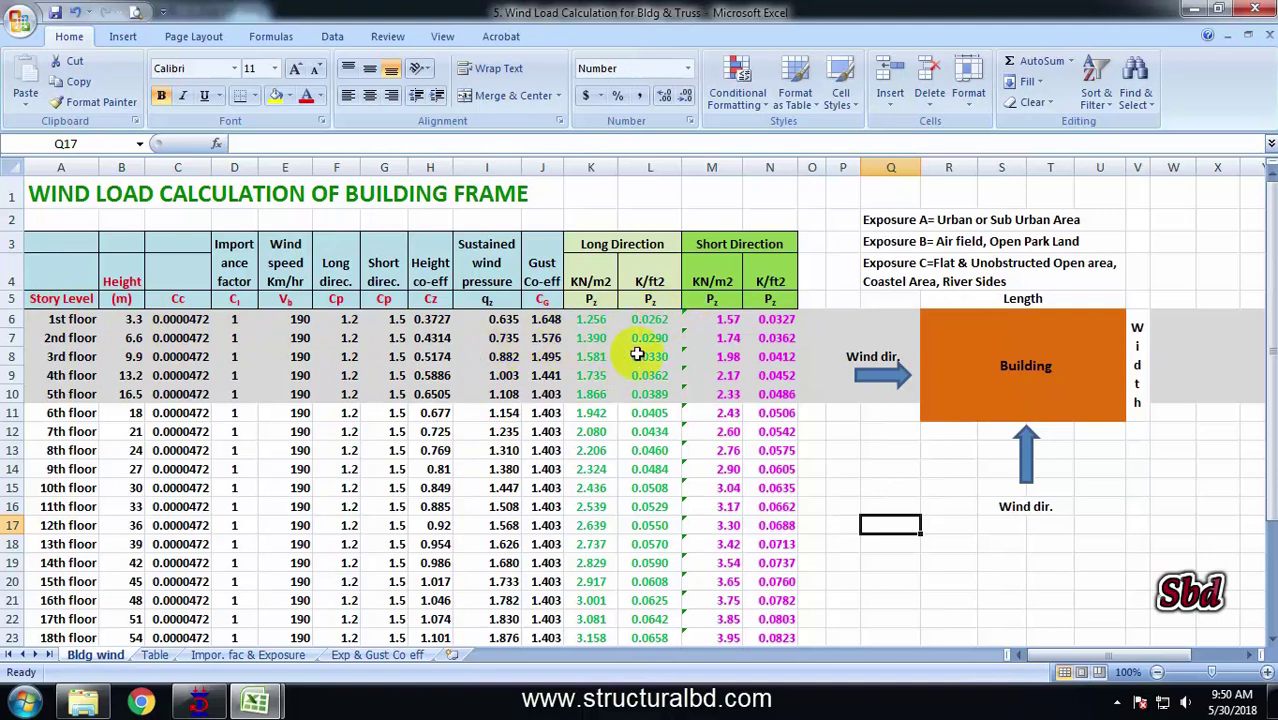
scroll(600, 340, down, 3)
scroll(580, 360, up, 3)
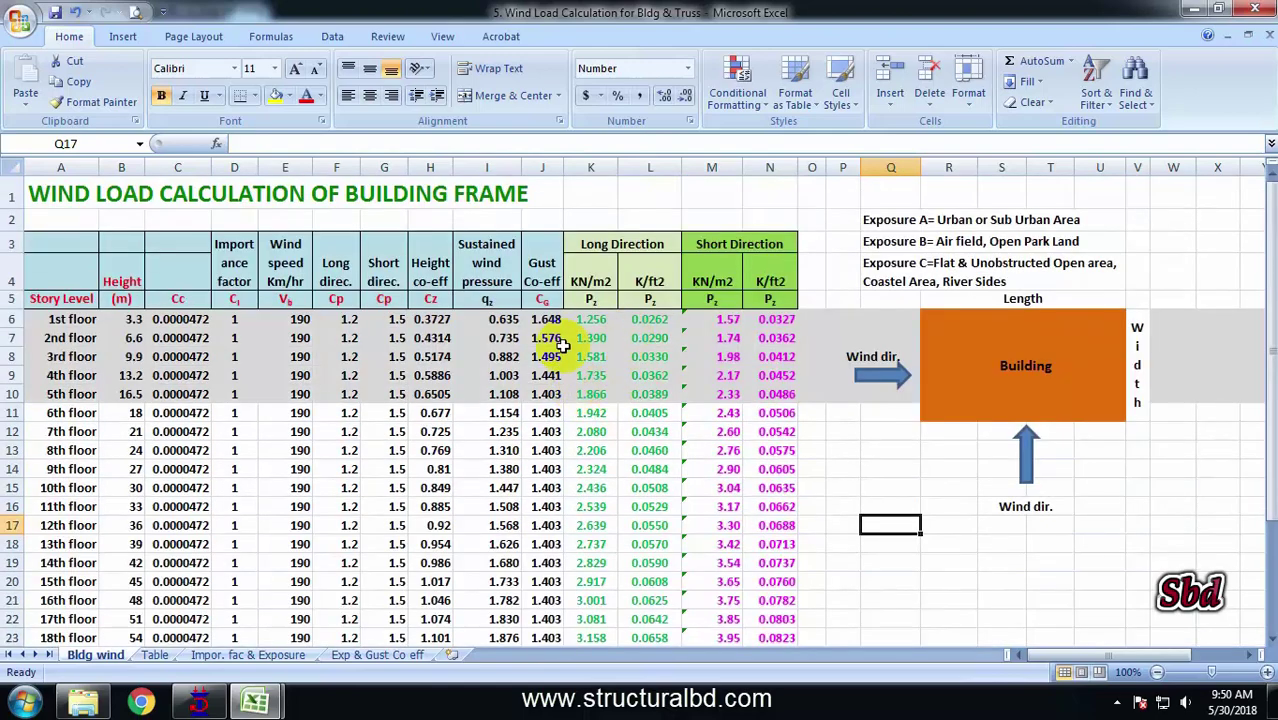
click(200, 700)
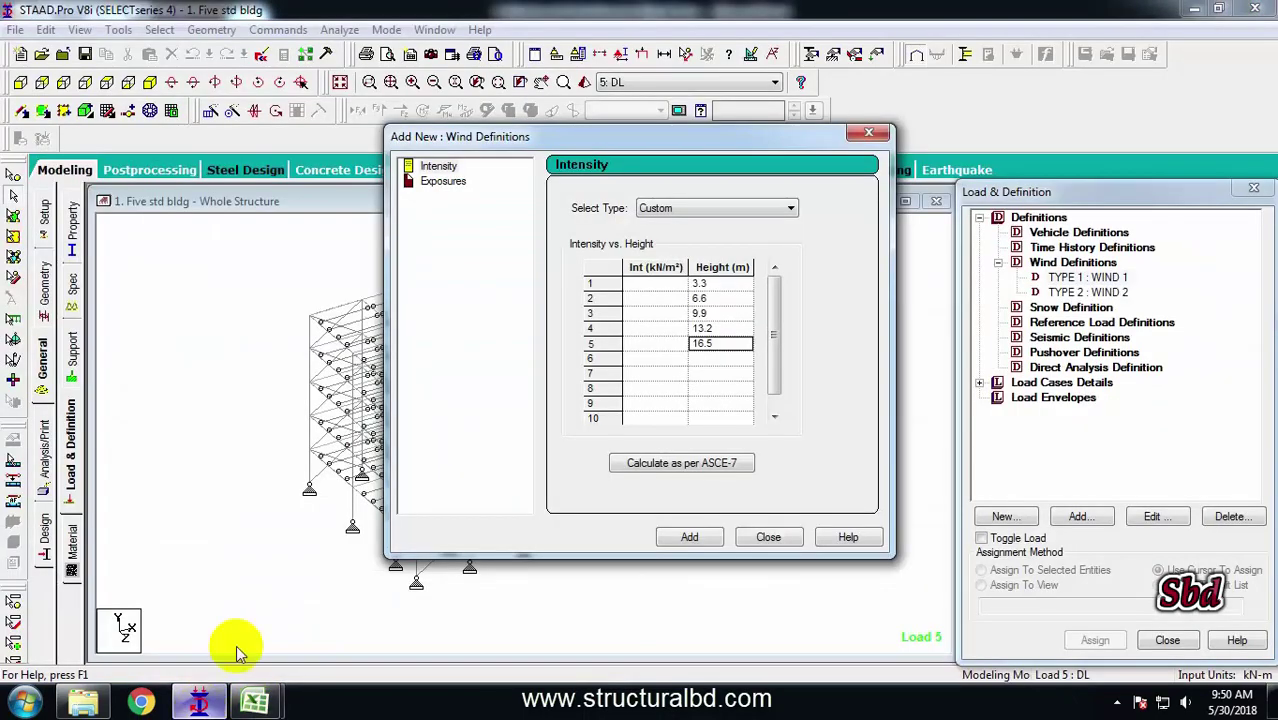
click(652, 283)
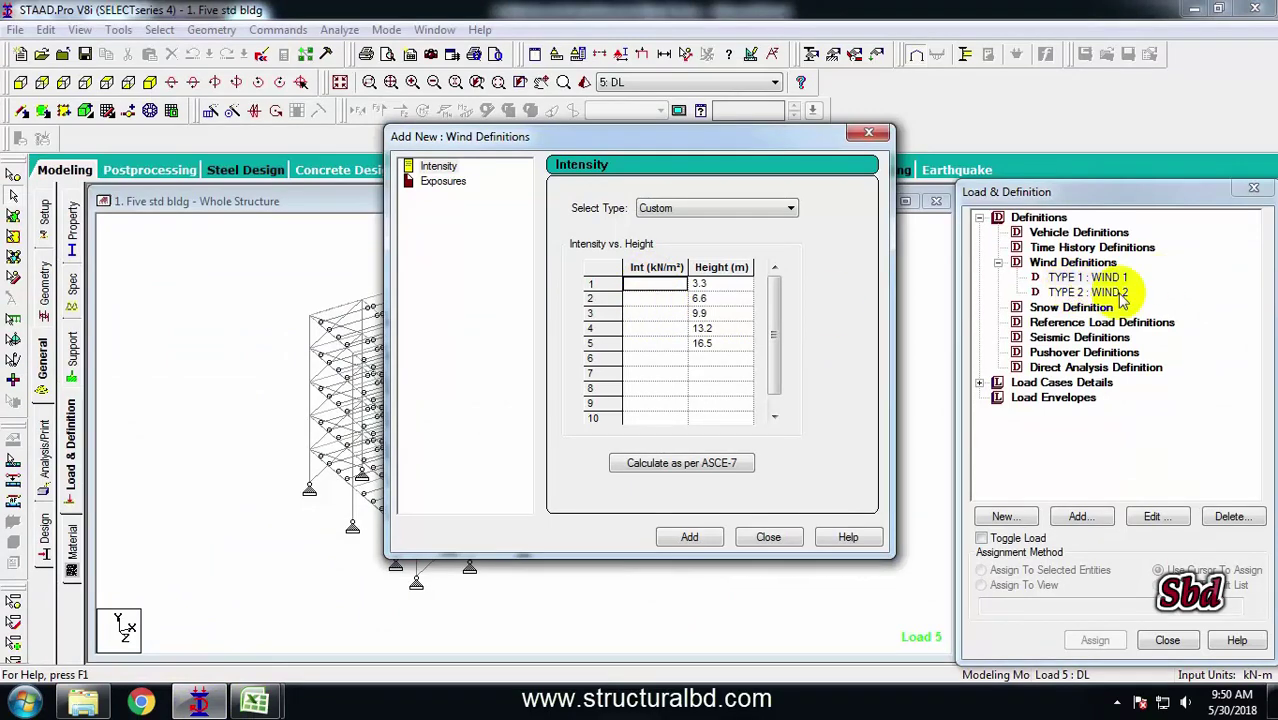
click(757, 271)
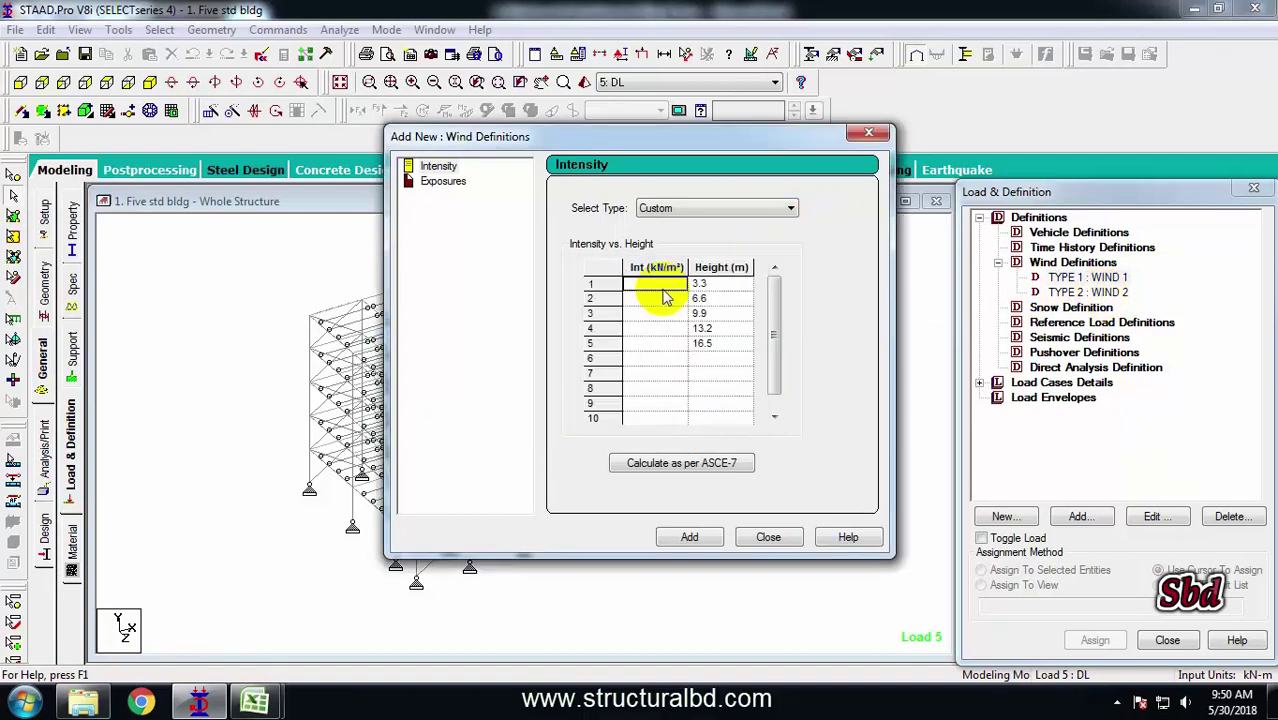
text(1.57)
key(Tab)
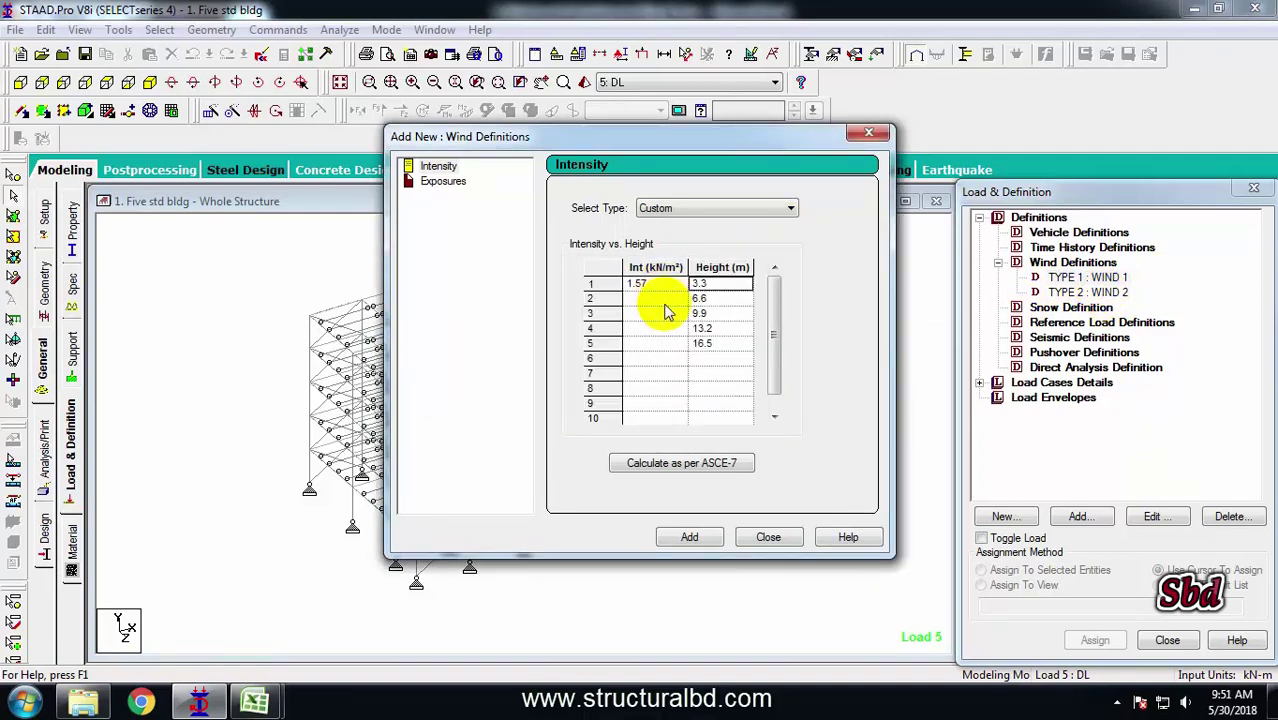
click(663, 299)
text(1.74)
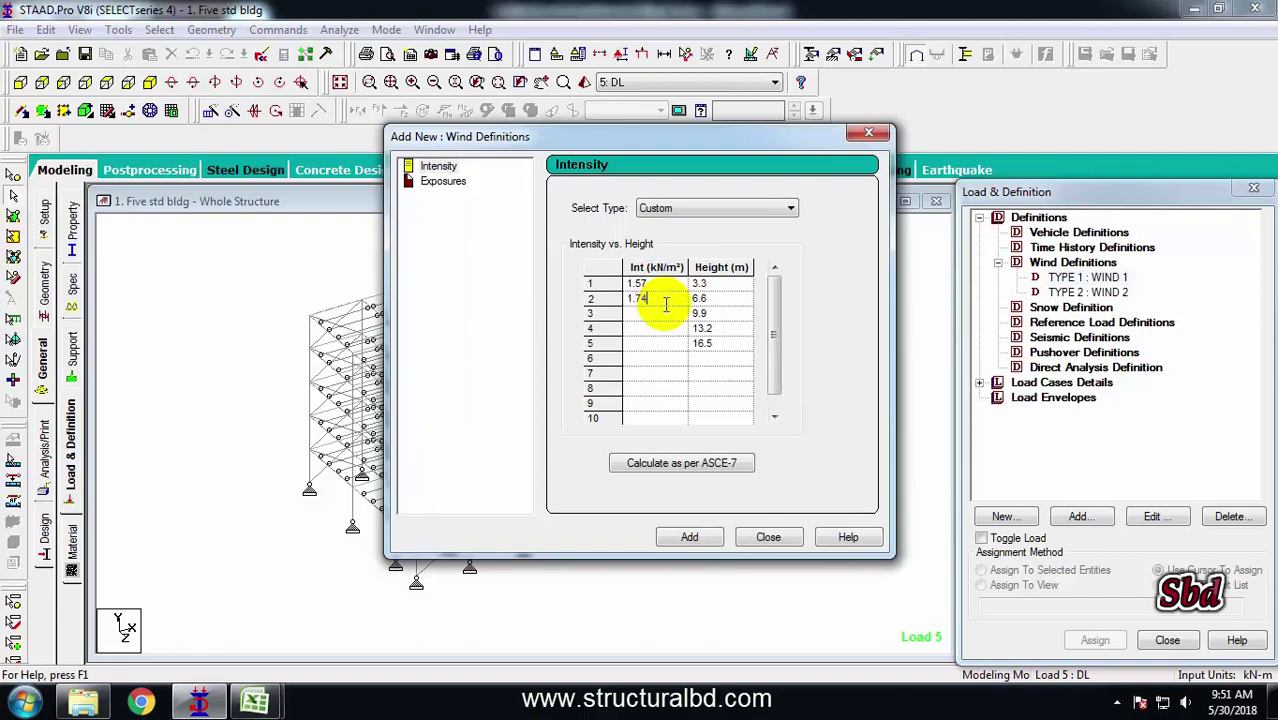
click(657, 318)
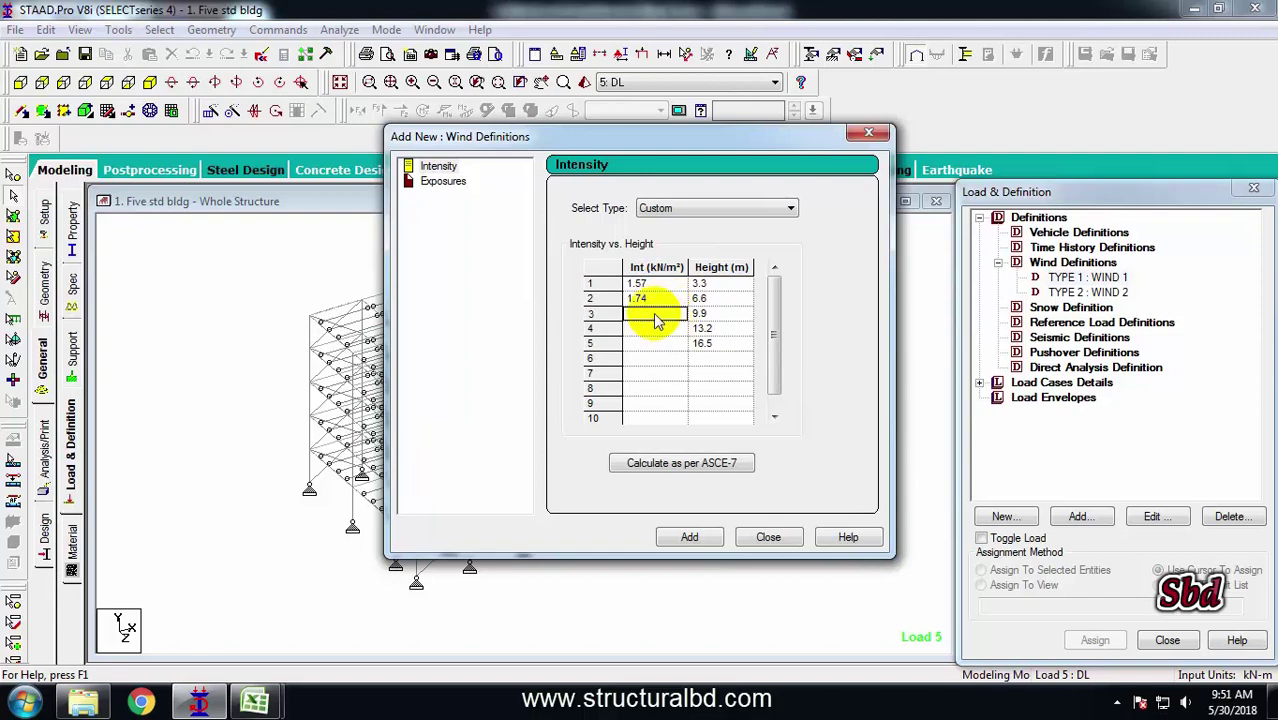
text(1.98)
click(657, 328)
text(2)
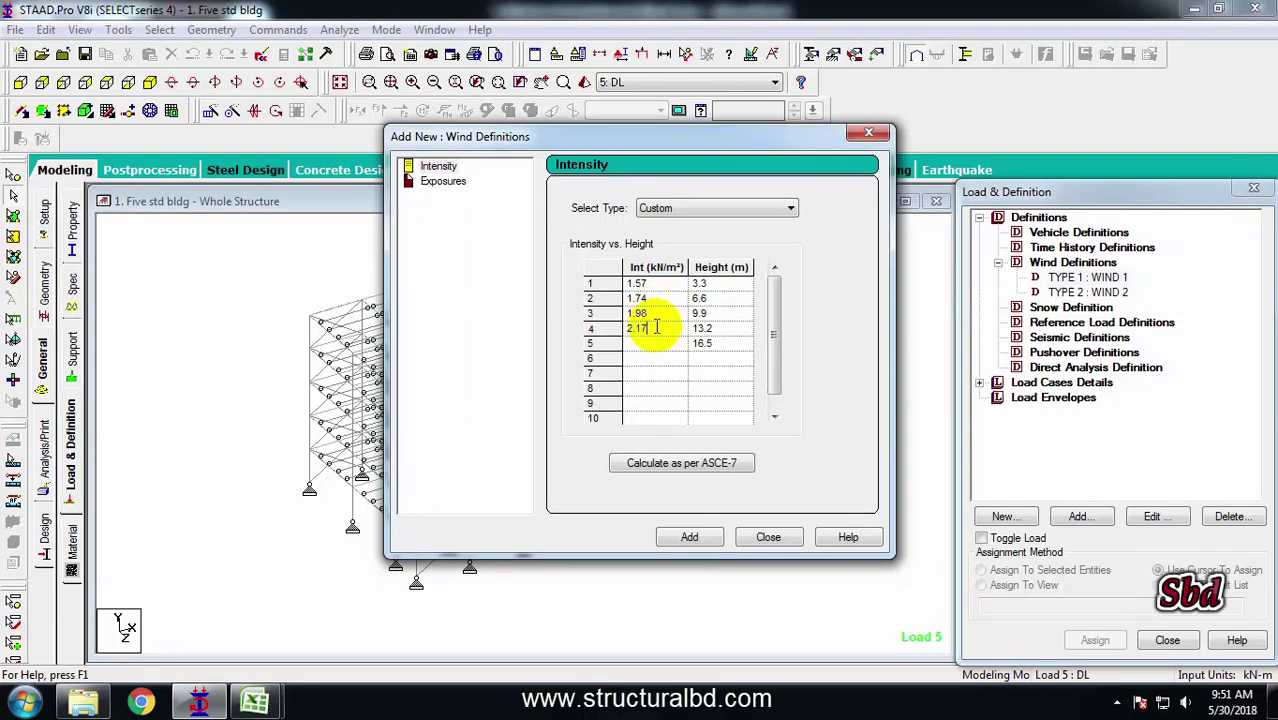
click(659, 345)
text(2.33)
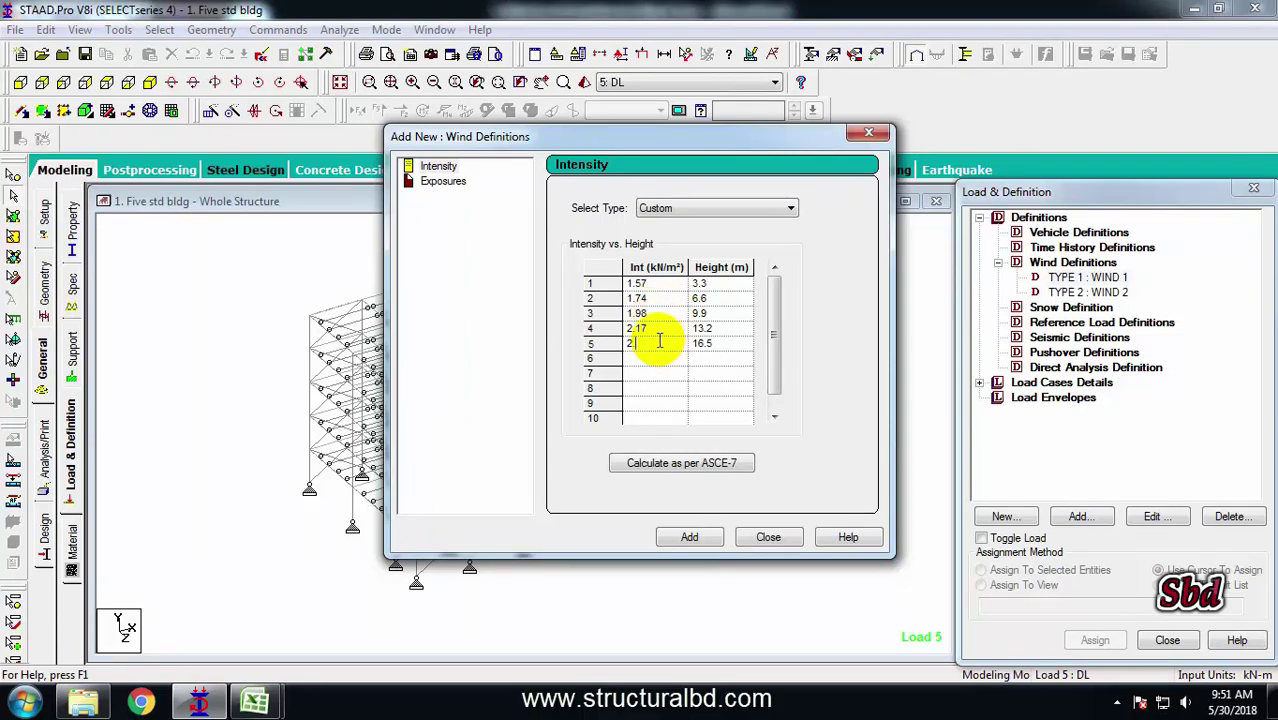
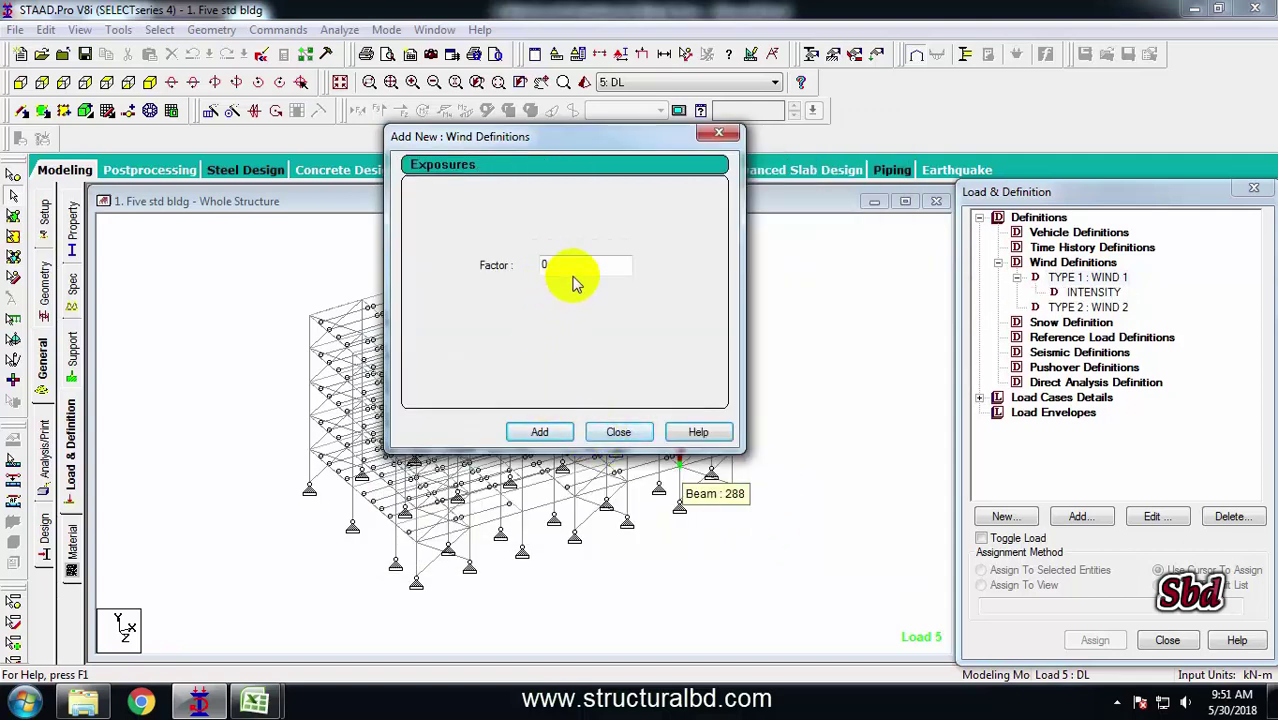
- Add an exposure factor of 1 to the WIND 1 type and assign it to the whole view
click(541, 431)
click(620, 432)
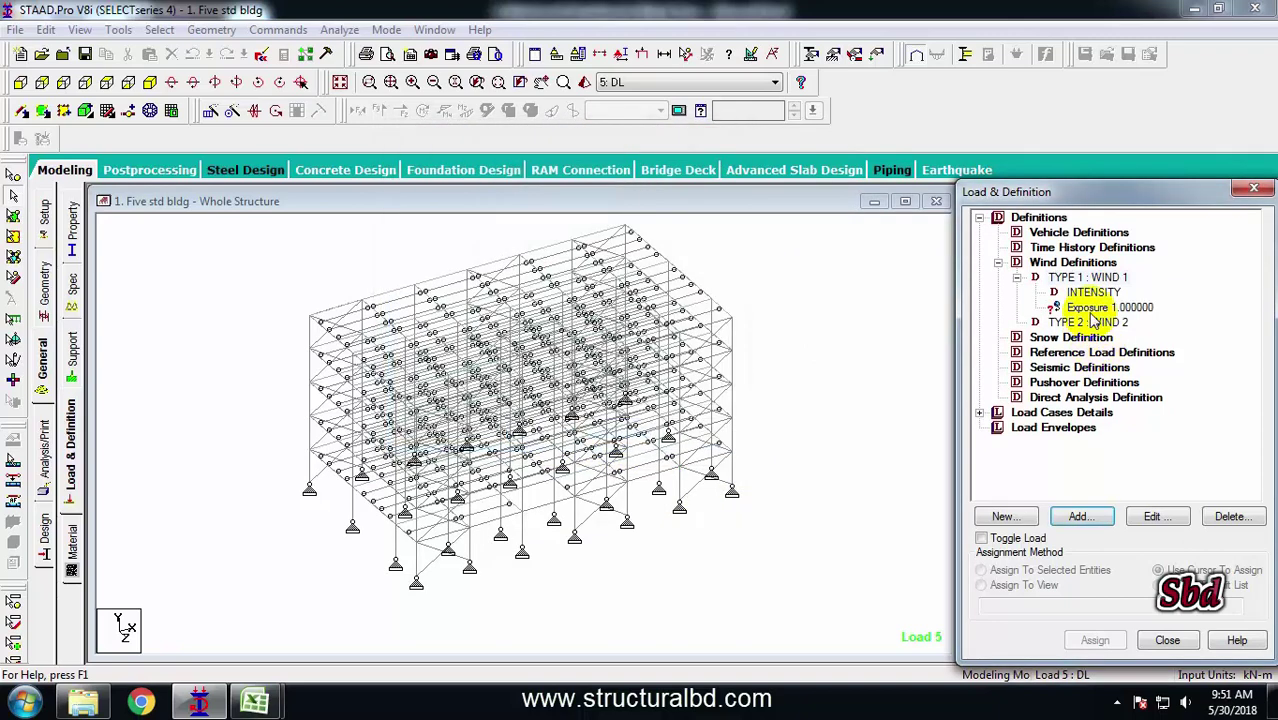
click(1095, 307)
click(1000, 584)
click(1095, 640)
click(1131, 471)
- Start the custom intensity definition for WIND 2 and enter heights 3.3, 6.6, 9.9, 13.2 and 16.5 m
click(1073, 323)
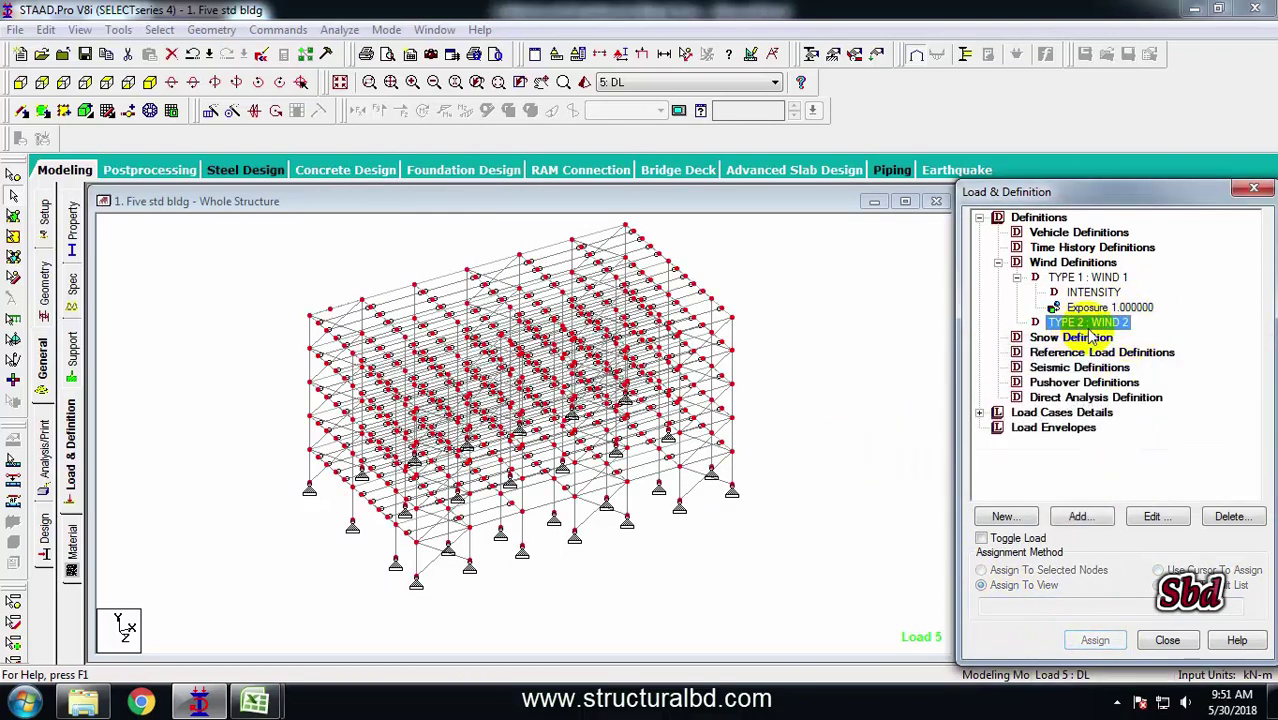
click(1082, 517)
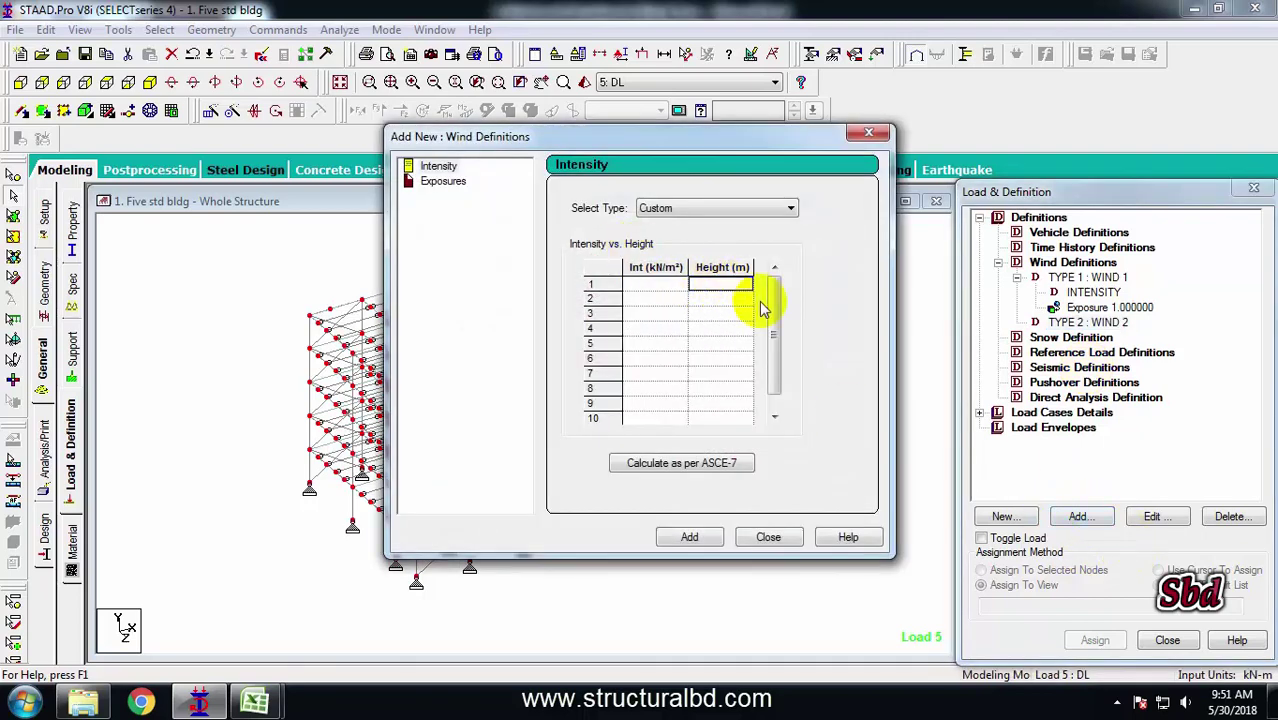
text(3.3)
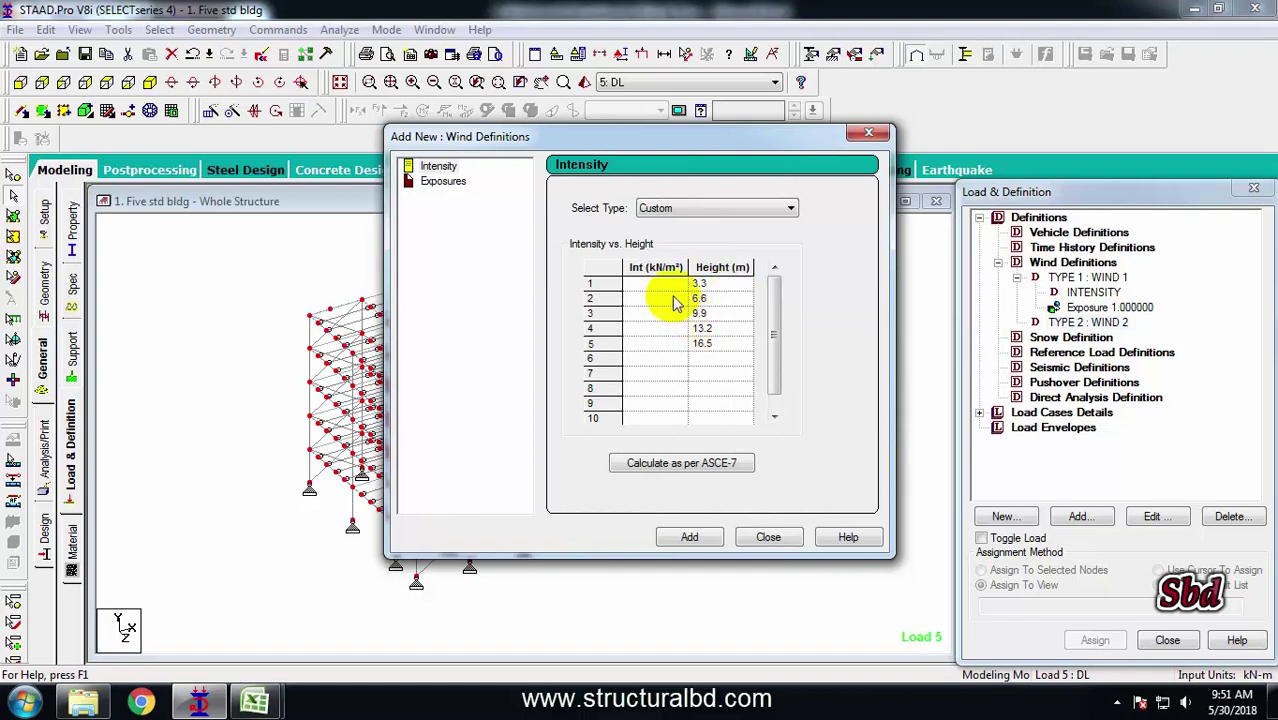
- Enter WIND 2 intensities 1.25, 1.39, 1.58, 1.73 and 1.86 kN/m² for rows 1 to 5 and add the intensity table
click(655, 290)
text(1.25)
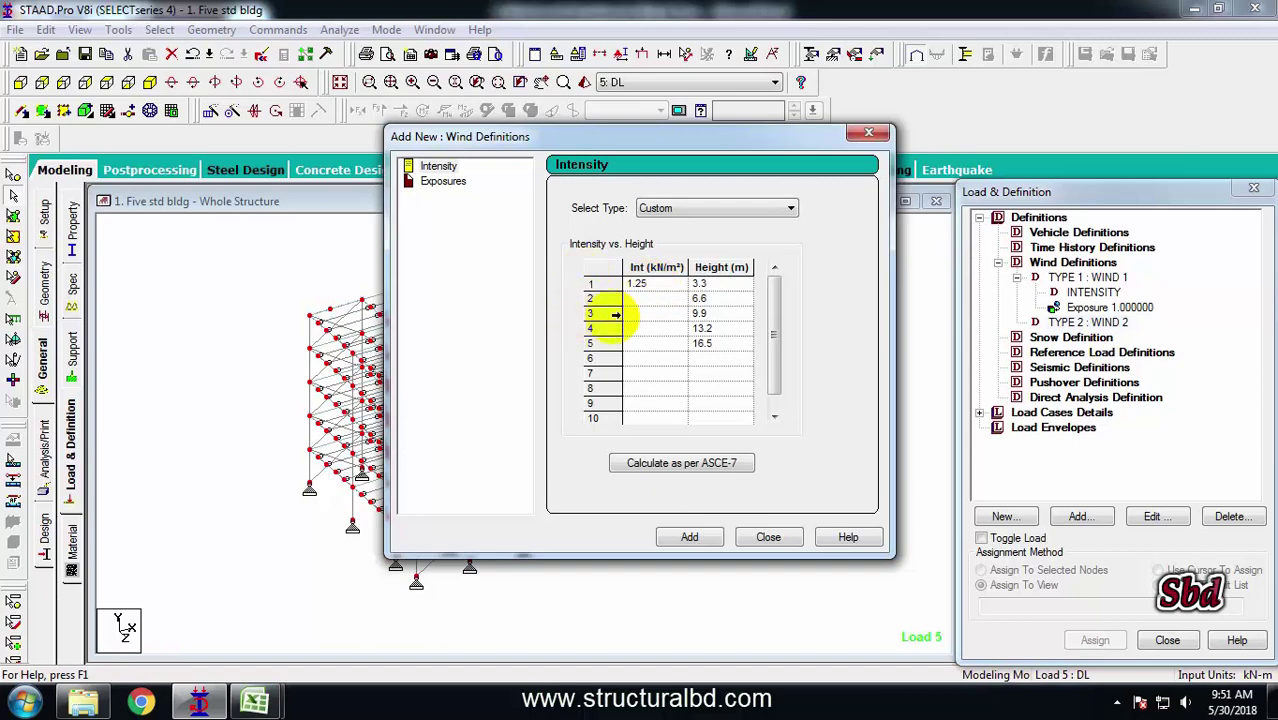
text(1)
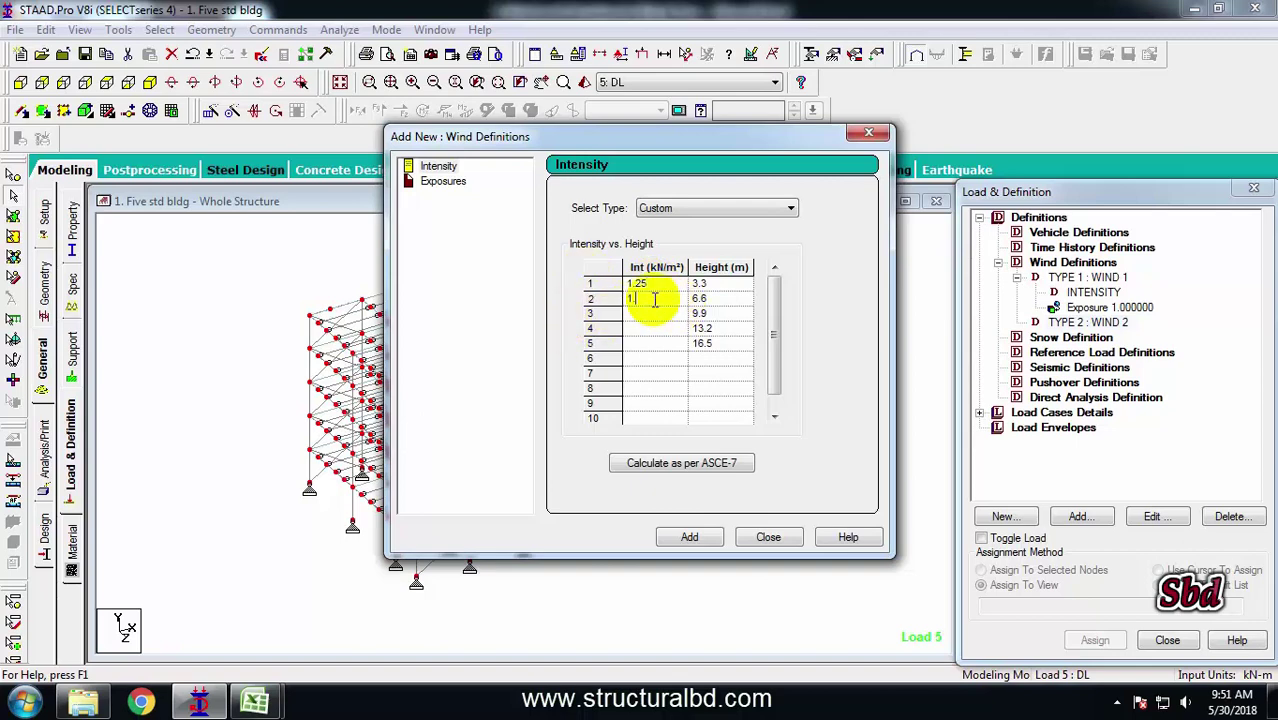
text(.39)
click(655, 313)
text(1.58)
click(655, 328)
text(1.73)
click(655, 343)
text(1.86)
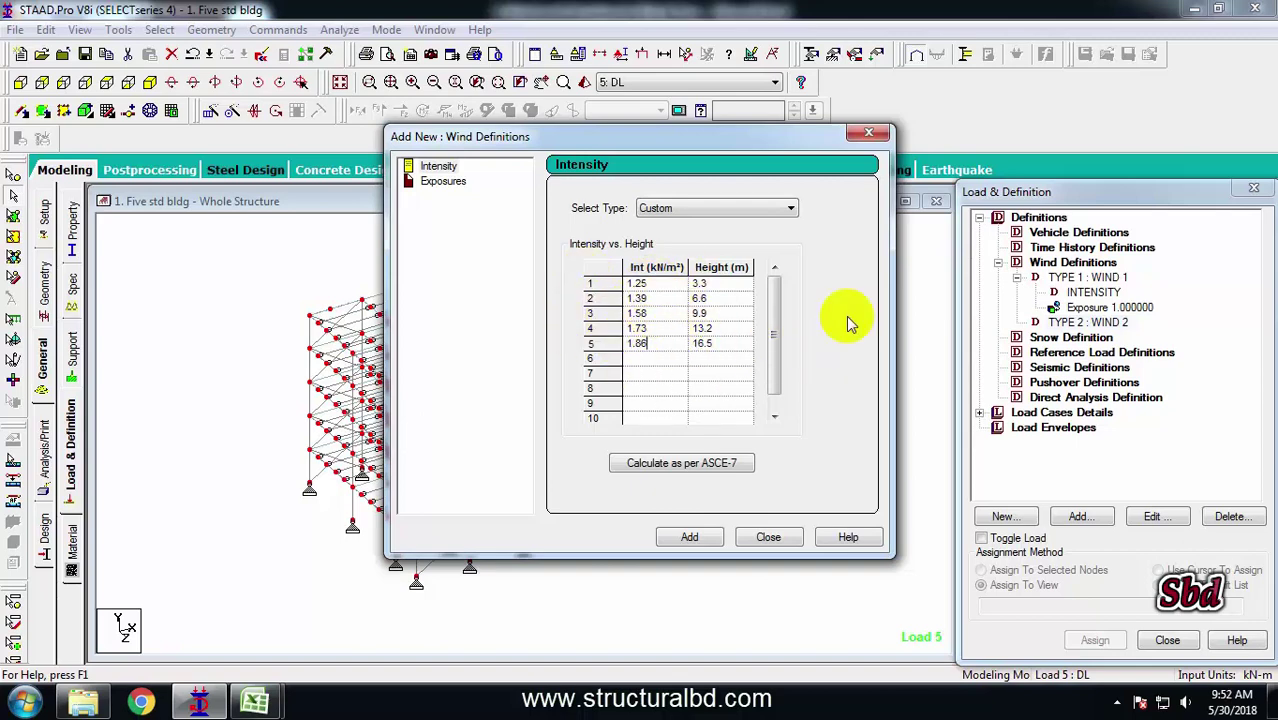
click(688, 537)
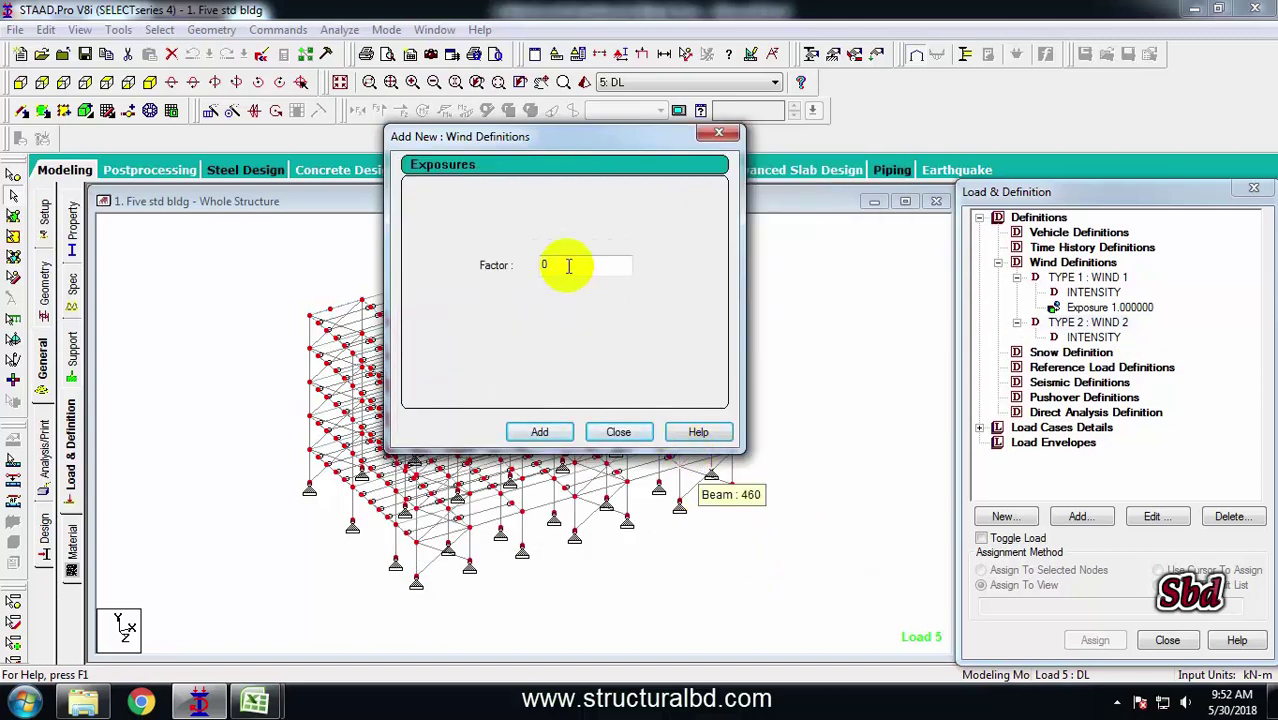
- Add an exposure factor of 1 to the WIND 2 type and assign it to the whole view
click(537, 431)
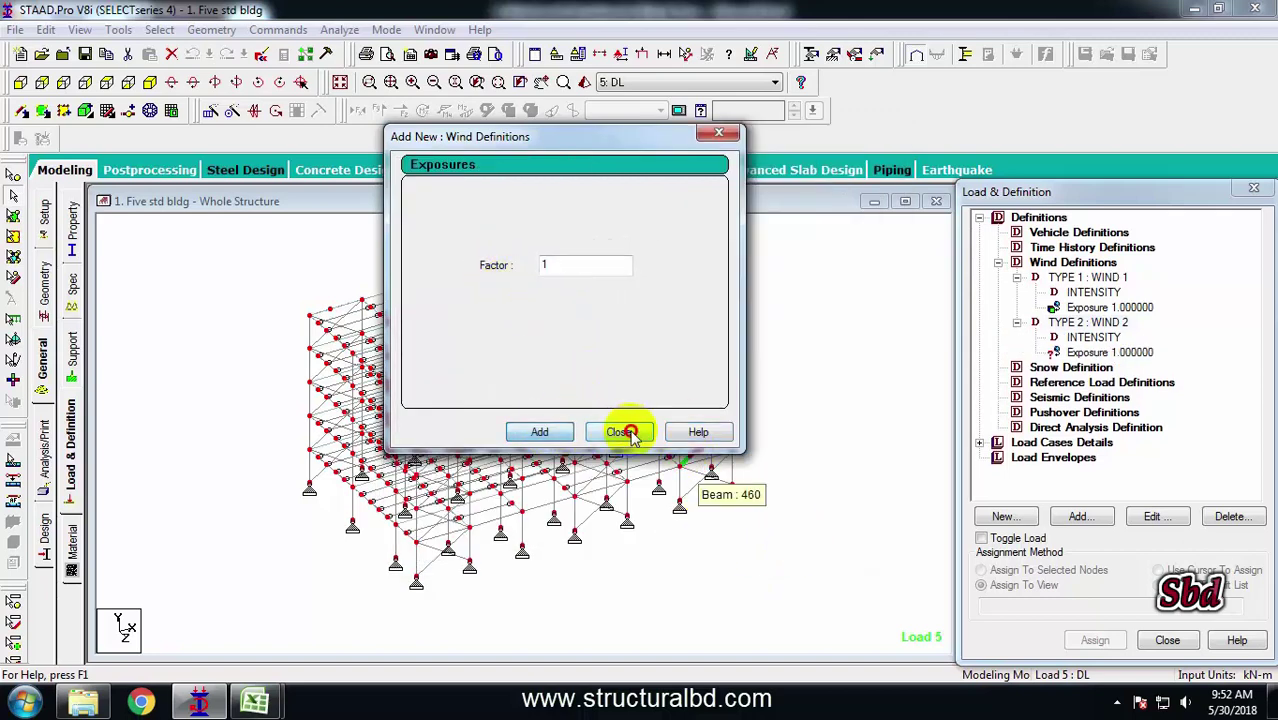
click(625, 431)
click(1100, 352)
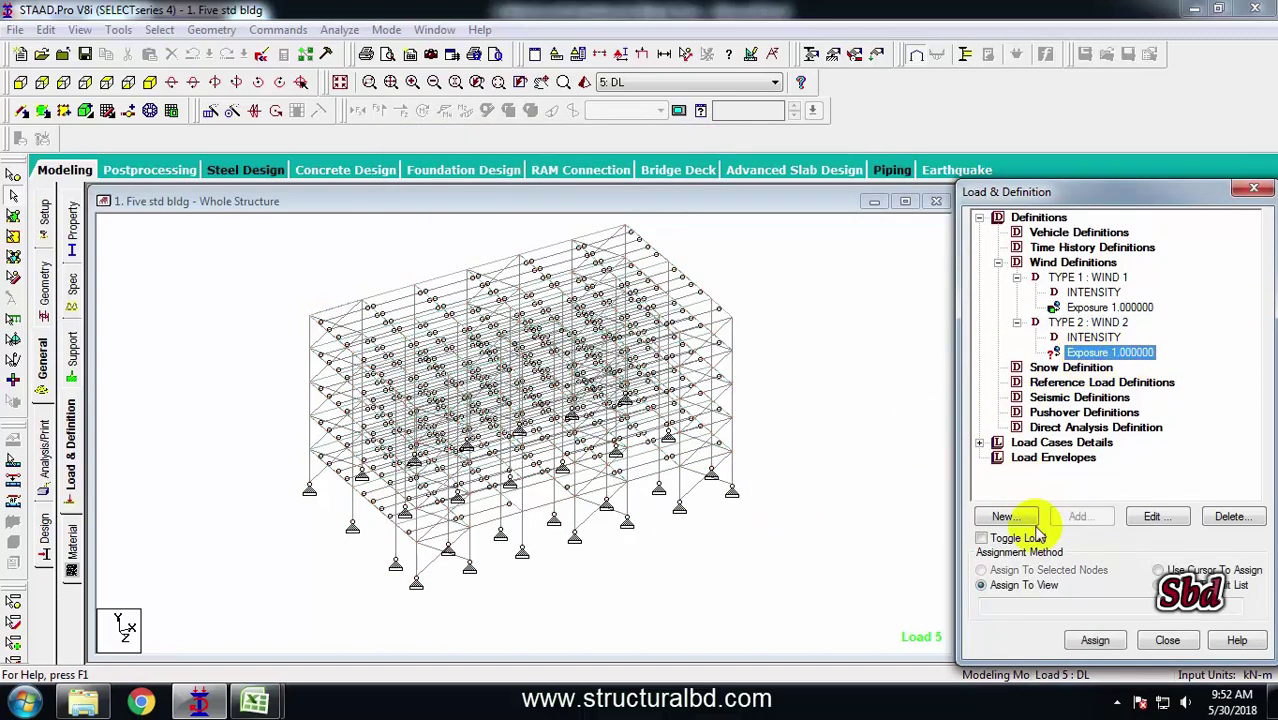
click(1095, 640)
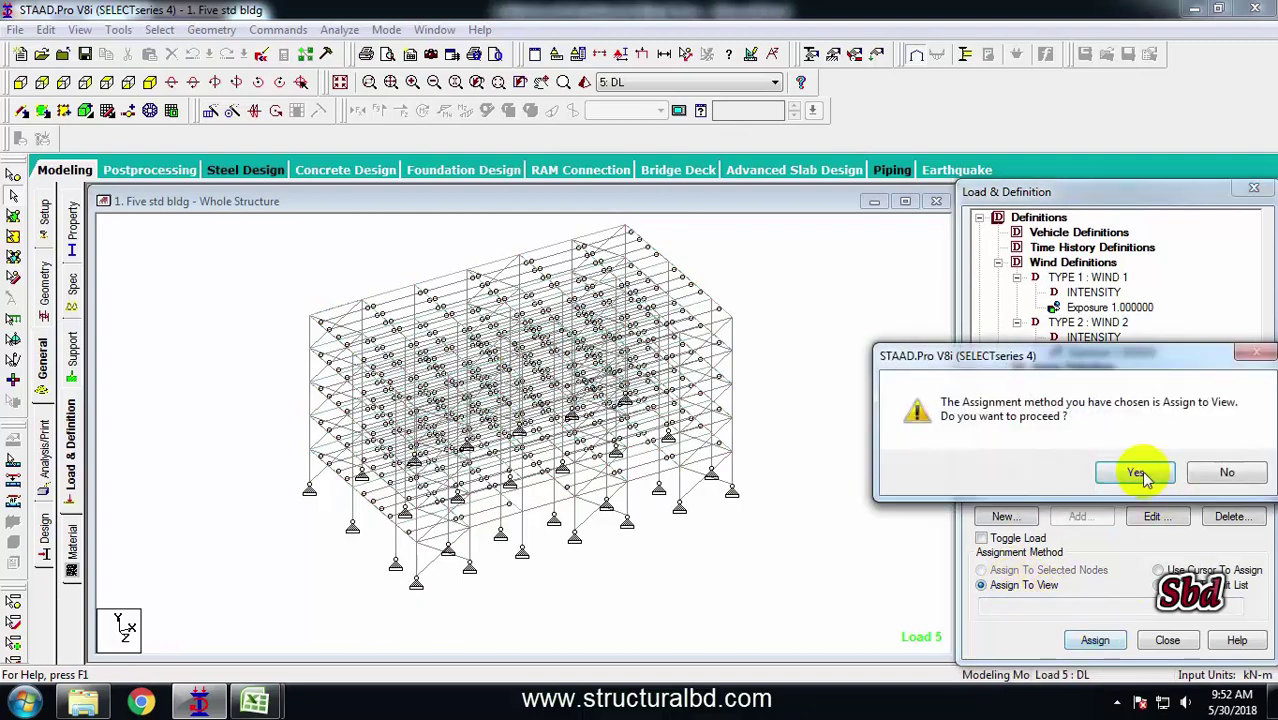
click(1141, 479)
click(872, 352)
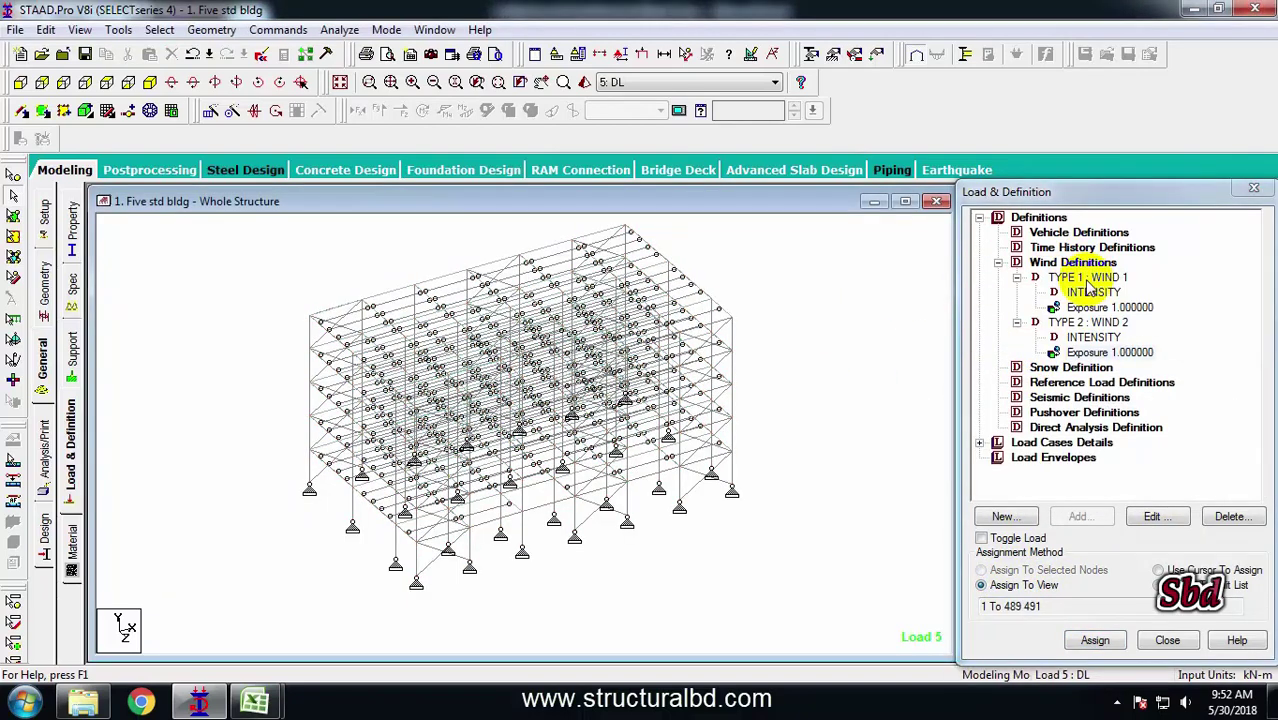
- Start a seismic definition of type UBC 1994 and set its zone factor to .15
click(1055, 399)
click(1080, 517)
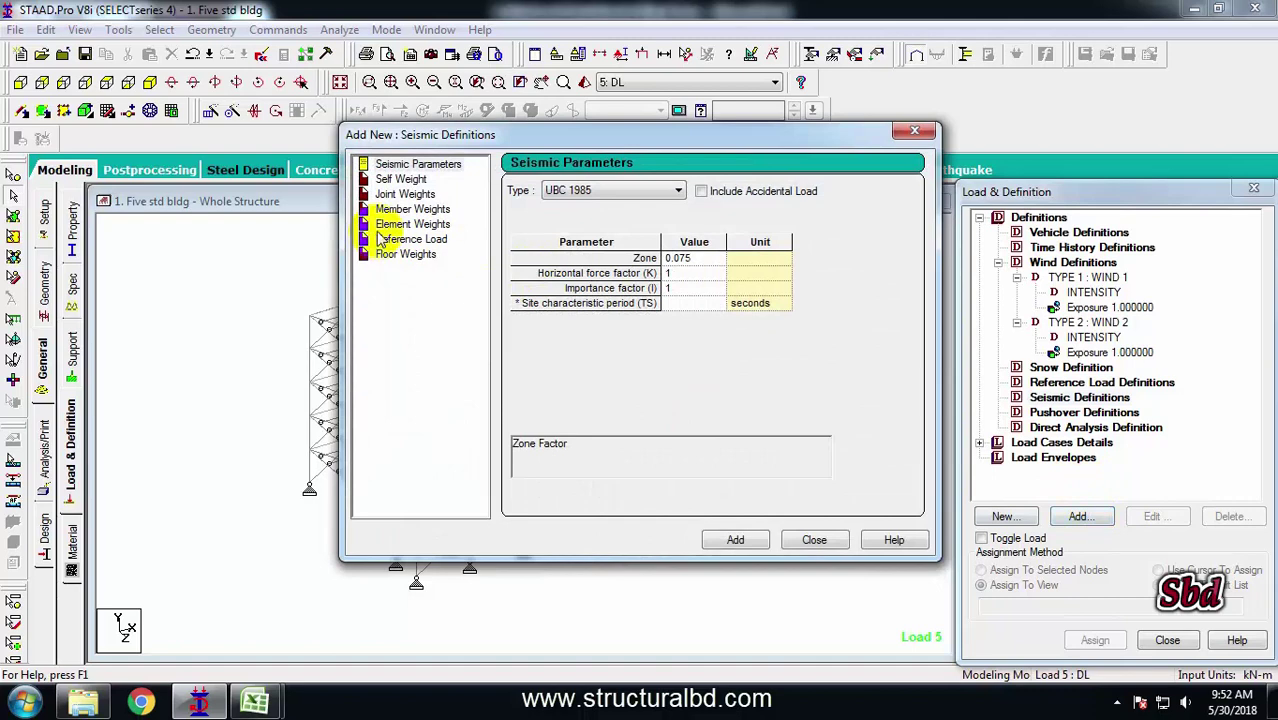
click(600, 190)
click(573, 224)
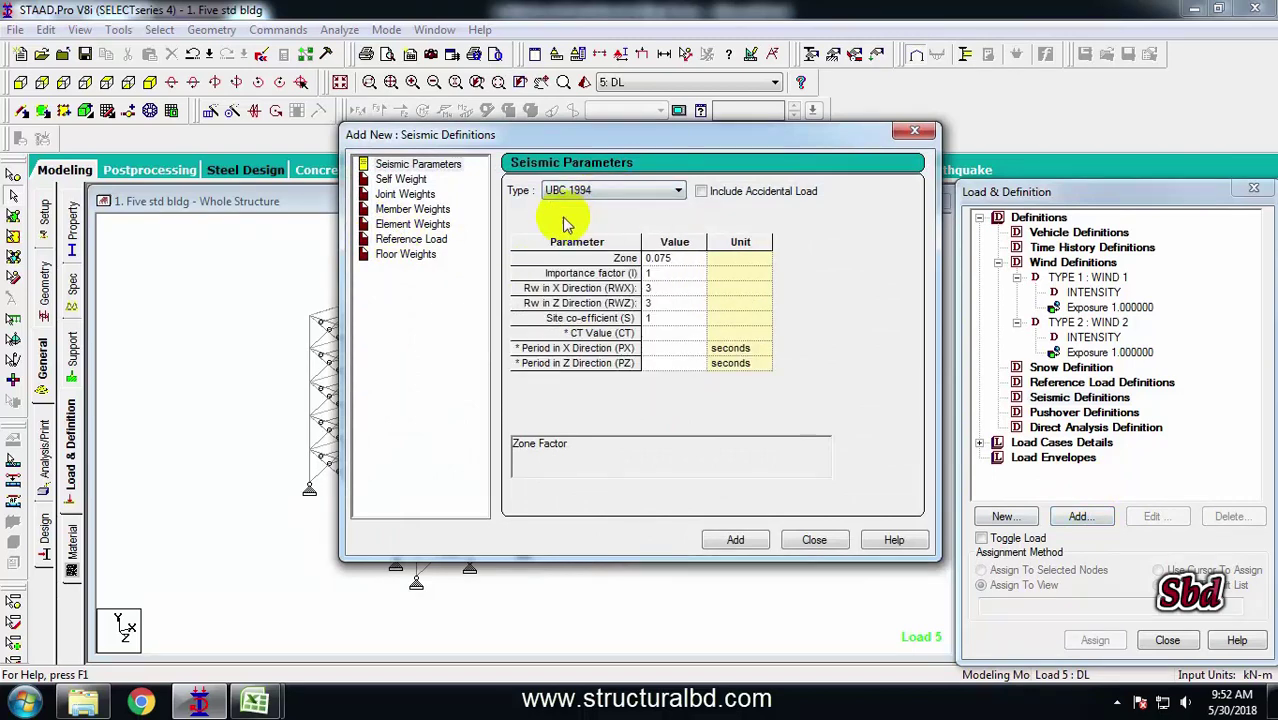
click(632, 192)
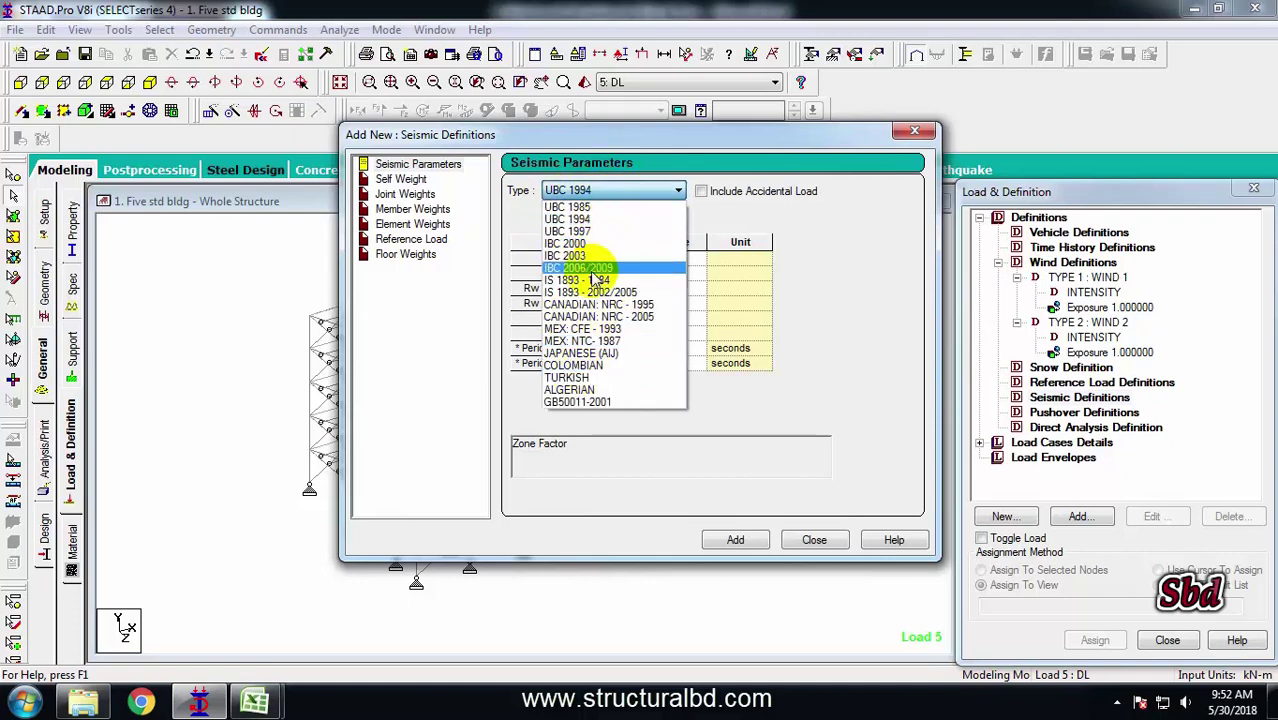
click(897, 228)
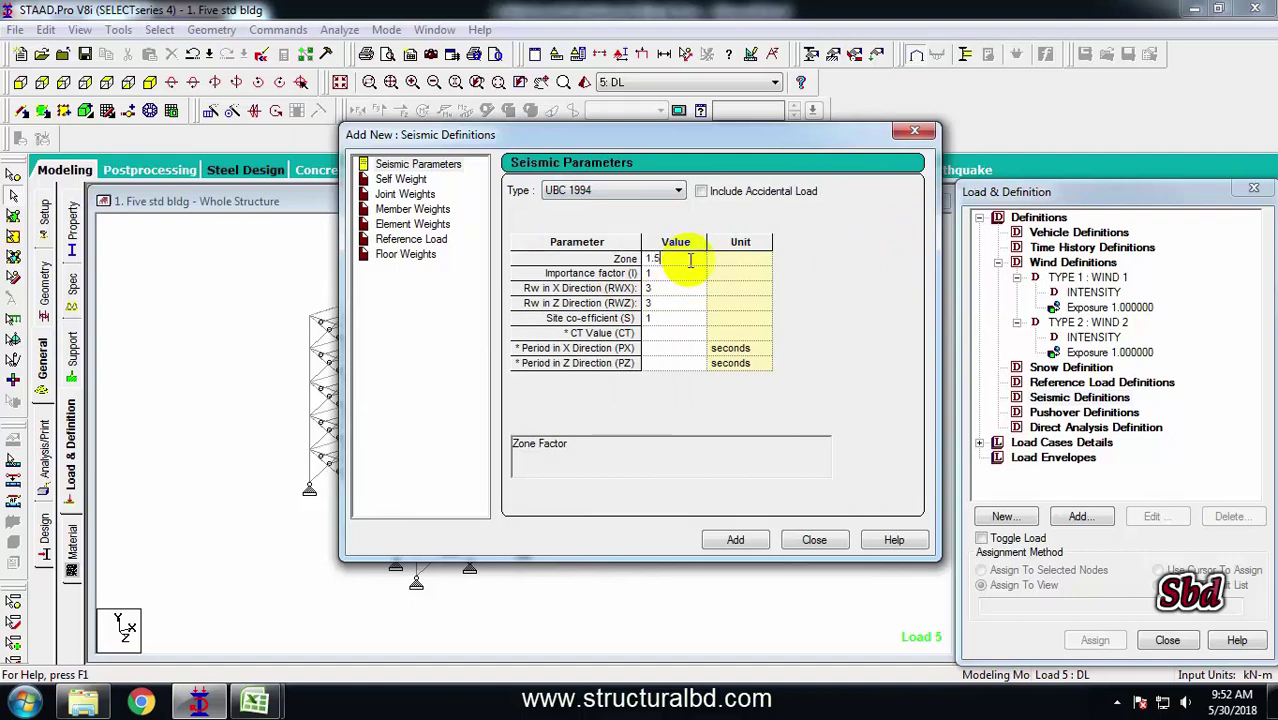
click(662, 258)
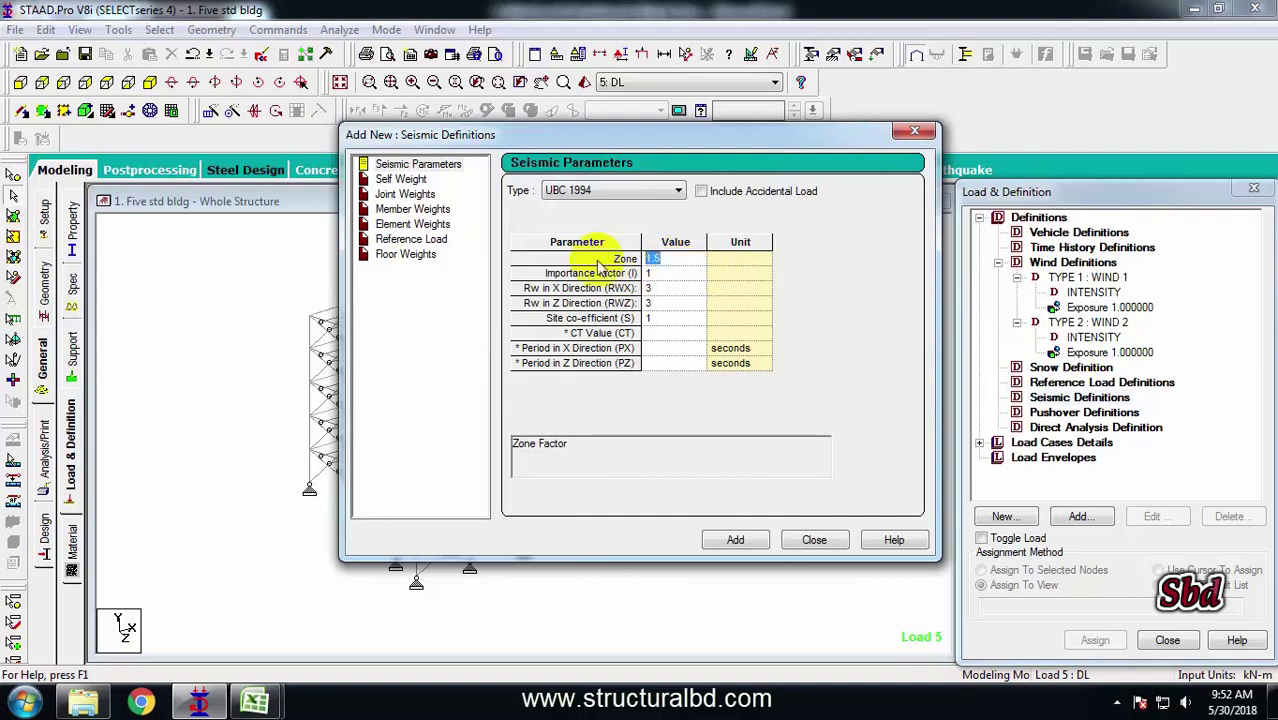
text(.15)
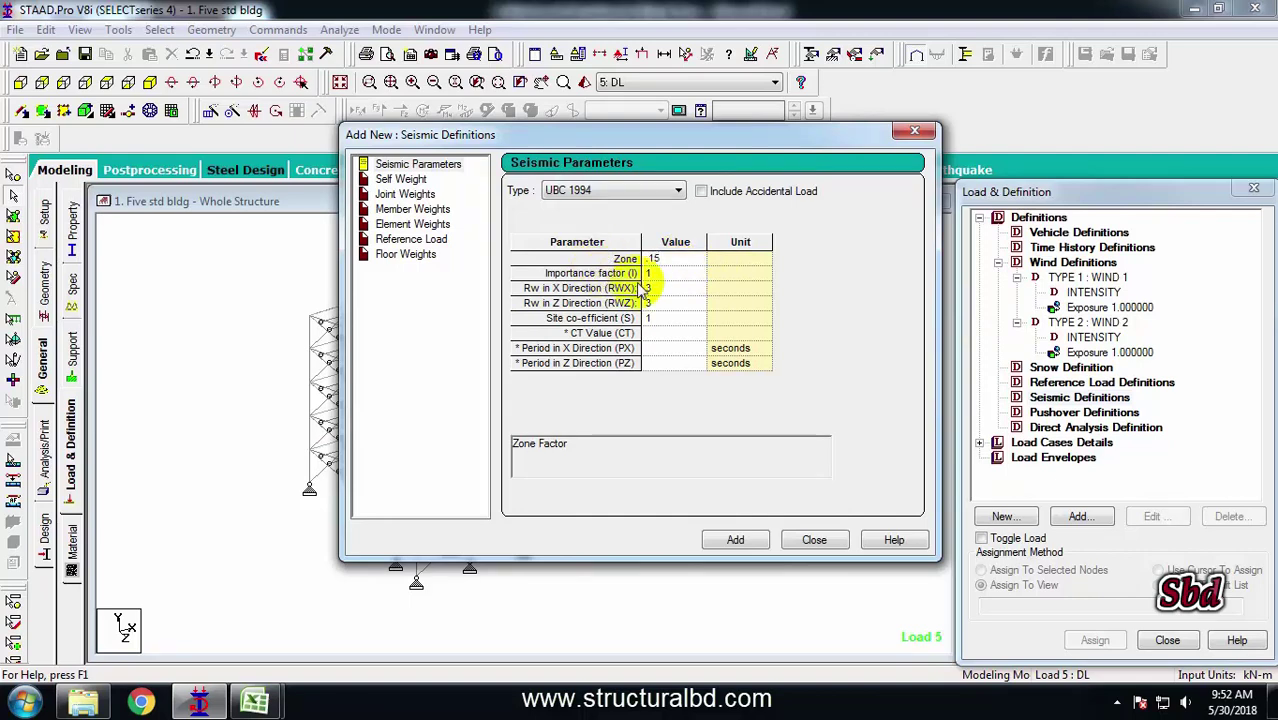
- Keep importance factor 1 and set RWX and RWZ to 6, site coefficient to 1.5 and CT value to .083
click(657, 275)
click(655, 289)
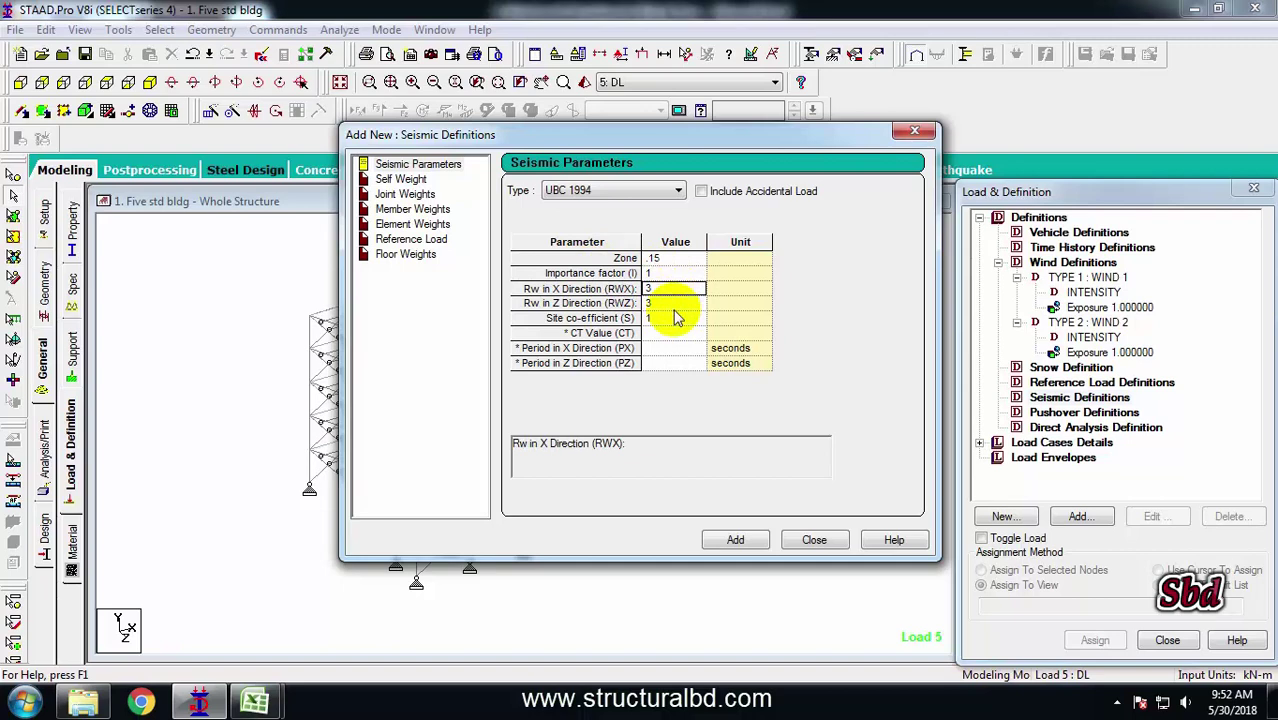
click(681, 304)
click(655, 319)
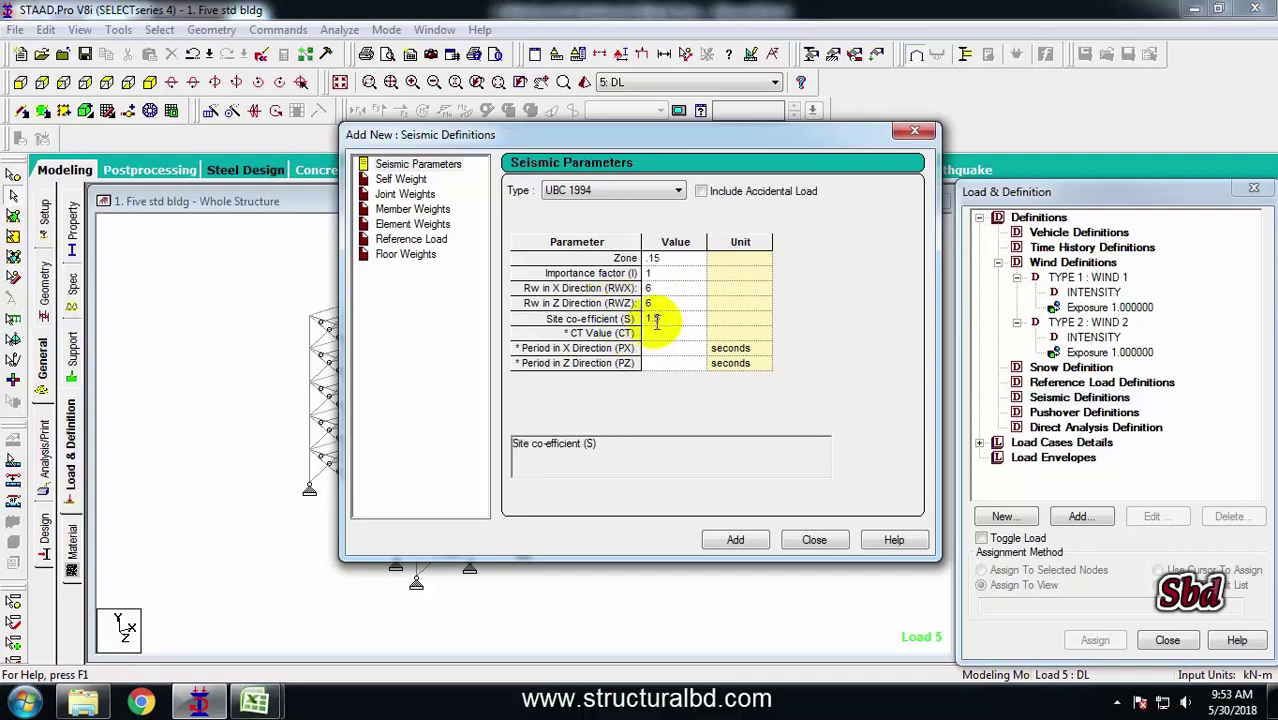
click(664, 335)
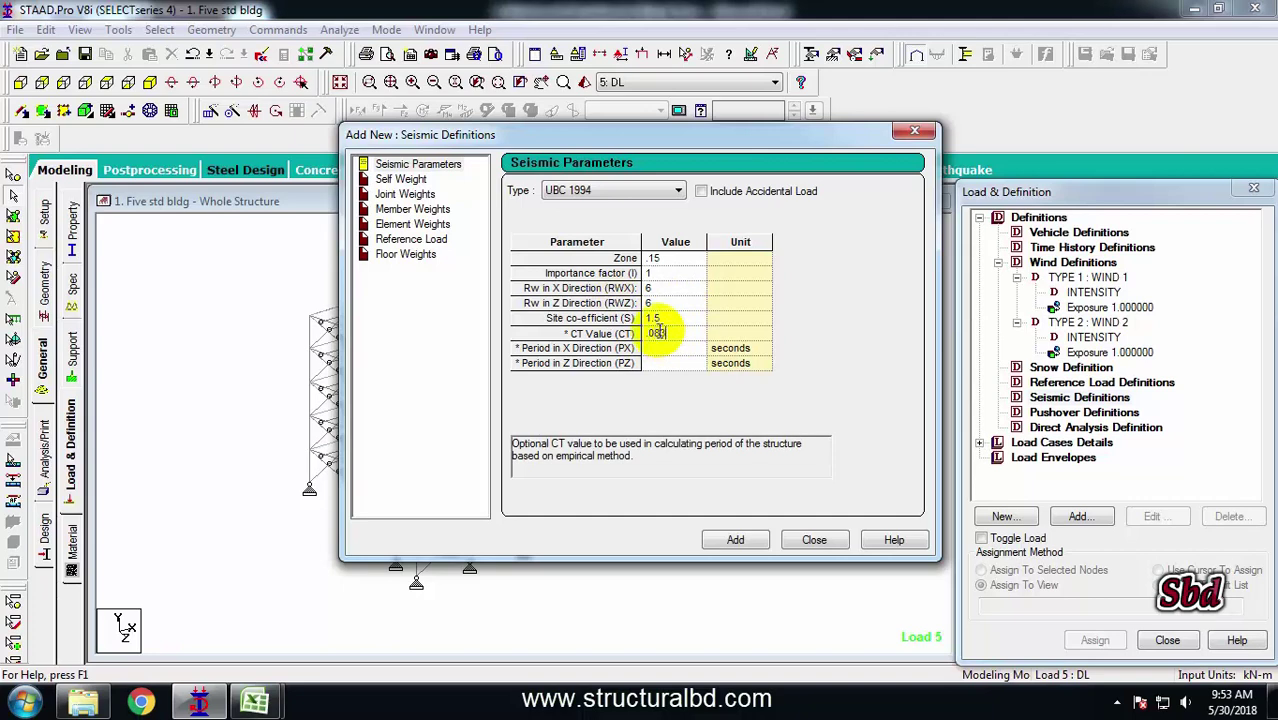
text(.083)
click(674, 350)
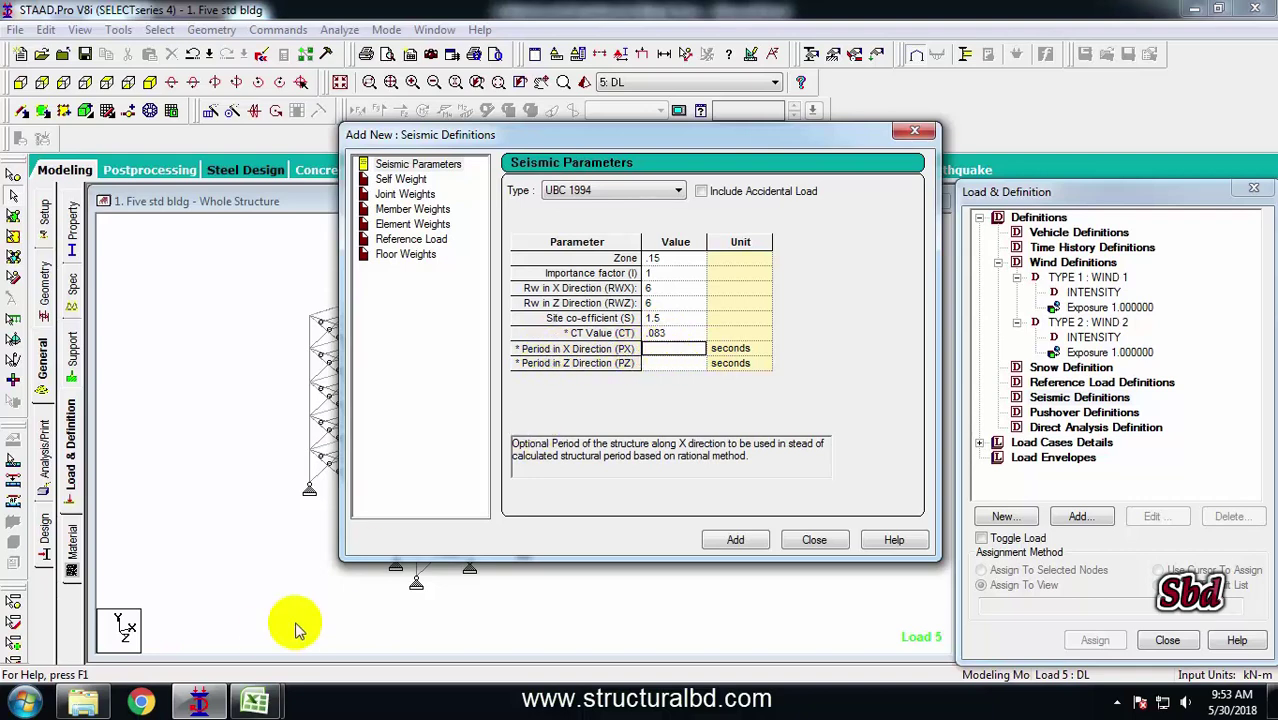
- Switch to the Loading 5 Storied workbook in Excel and write the period formula text T=ct(hn)^(3/4) in cell E19
mouse_move(255, 700)
click(157, 606)
click(677, 513)
text(T=ct(hn)^(3/4))
click(839, 371)
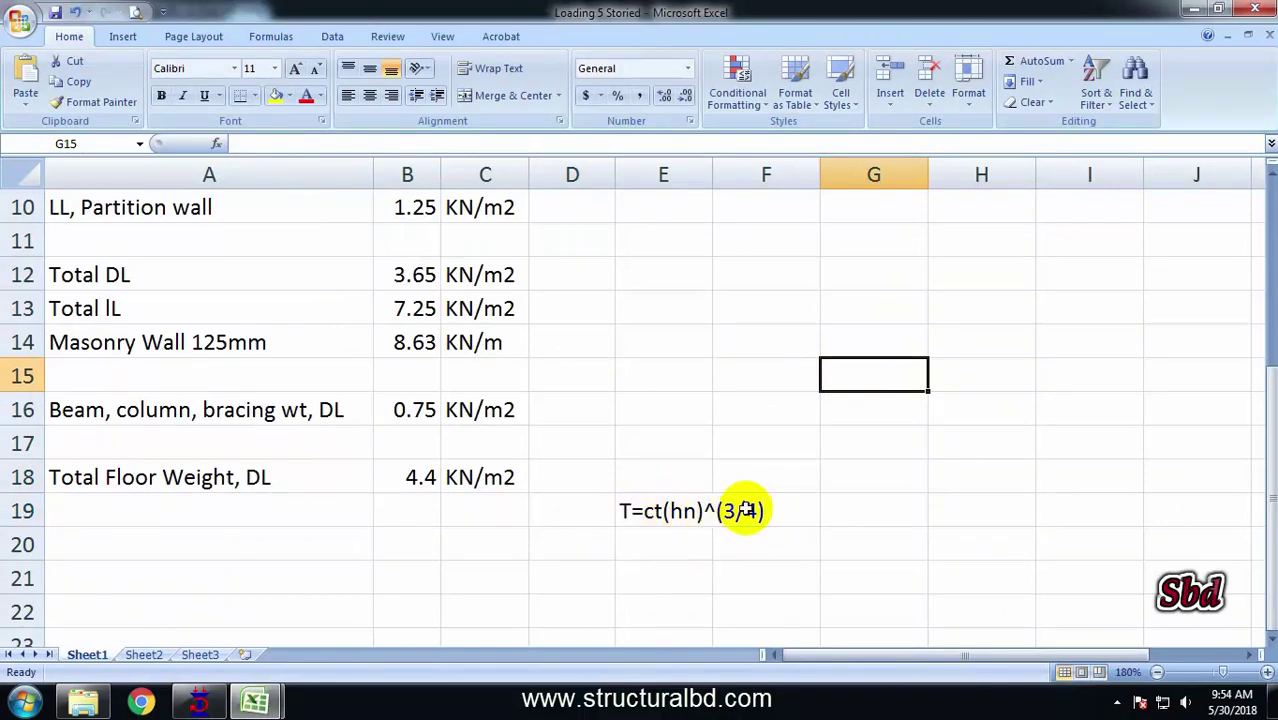
- Calculate the structure's period in cell G19 with the formula =.083*18.9^(3/4)
click(853, 510)
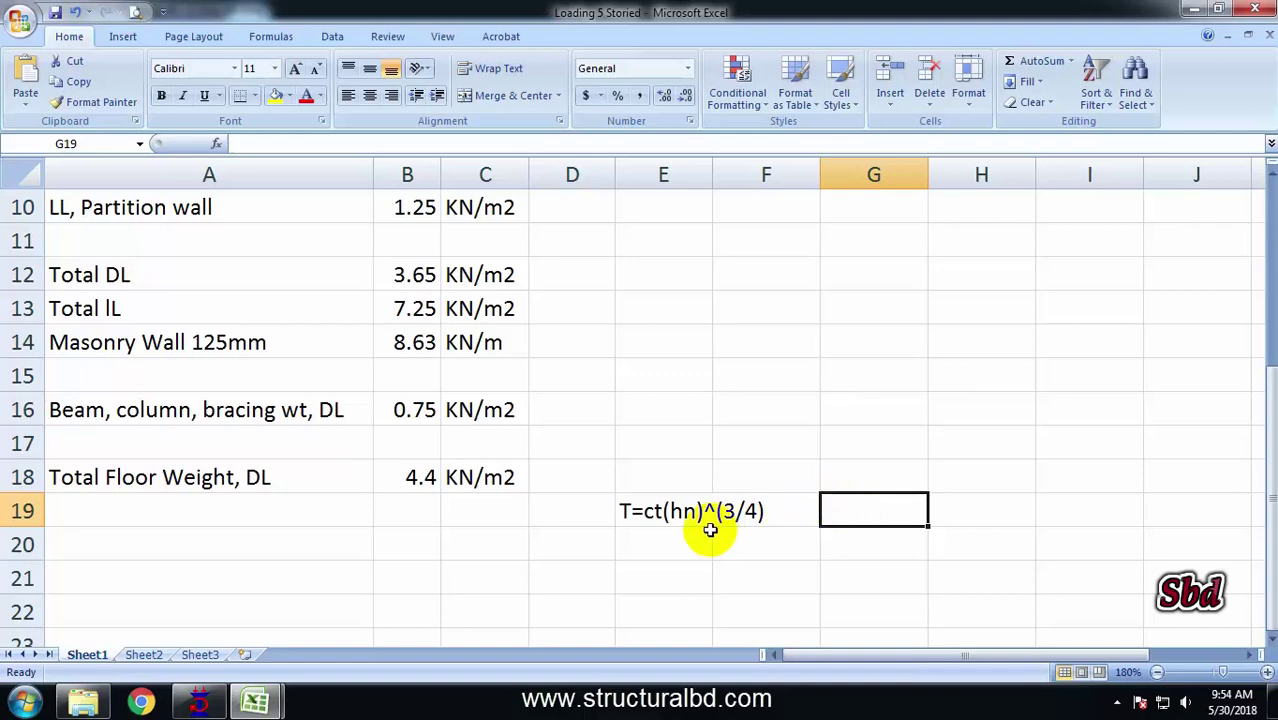
text(=.083*18.9^()
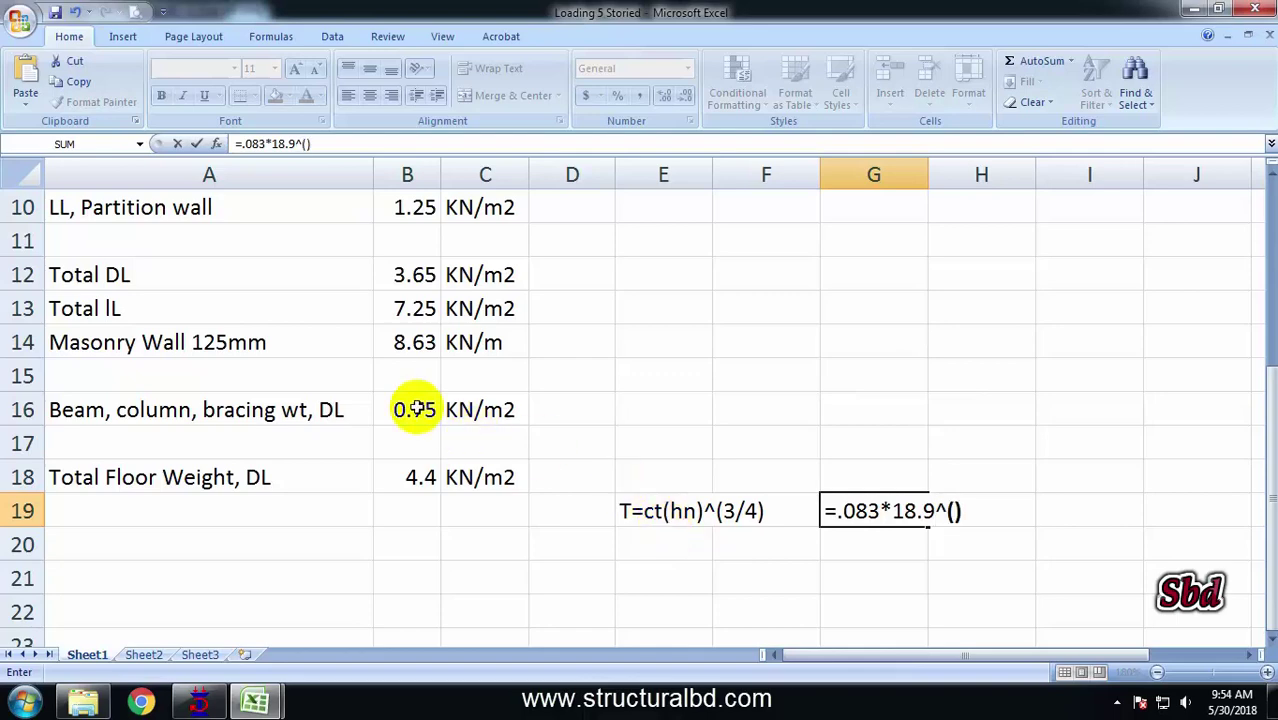
click(306, 143)
text(3/)
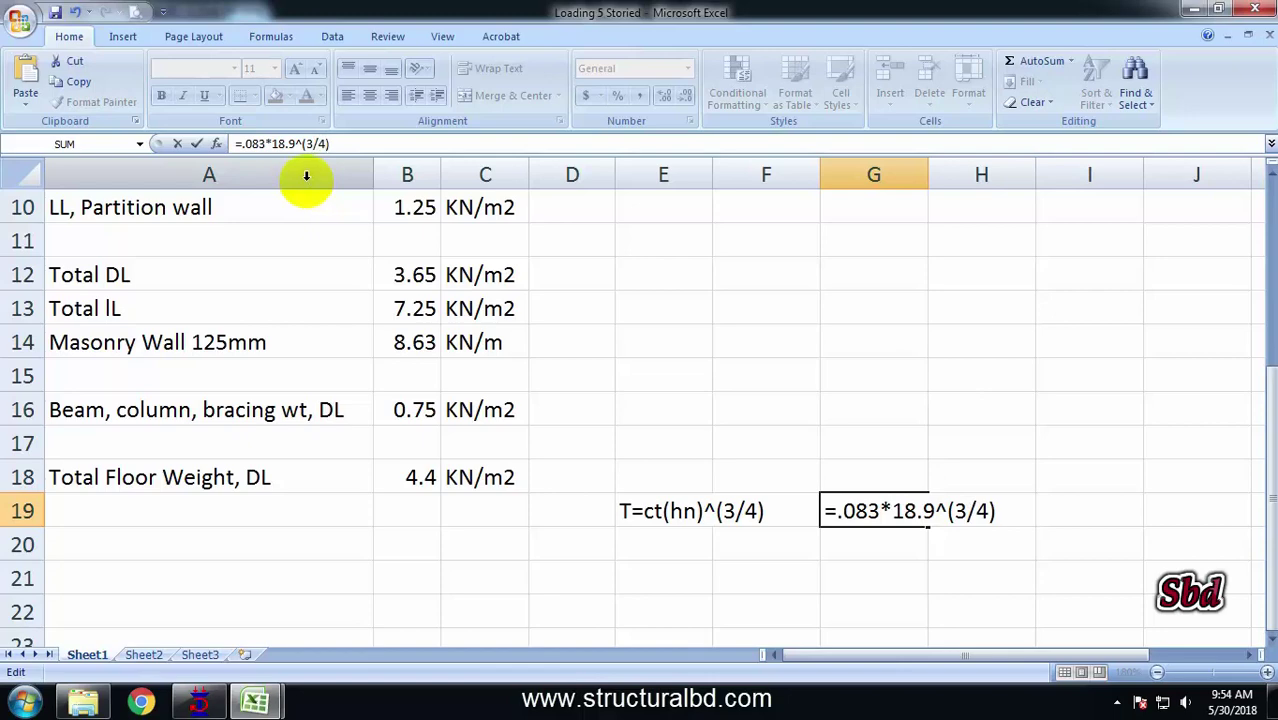
text(4)
key(Return)
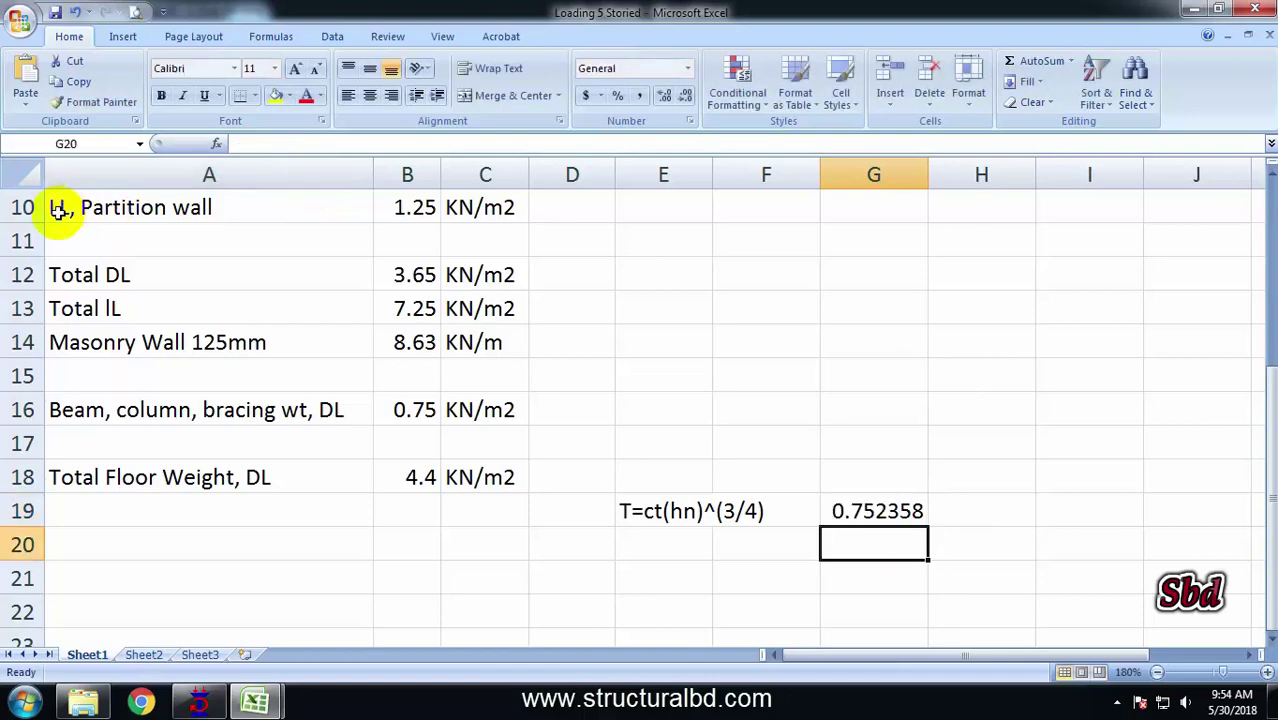
- Switch back to STAAD.Pro and set the seismic periods in the X and Z directions to .752 seconds
click(200, 700)
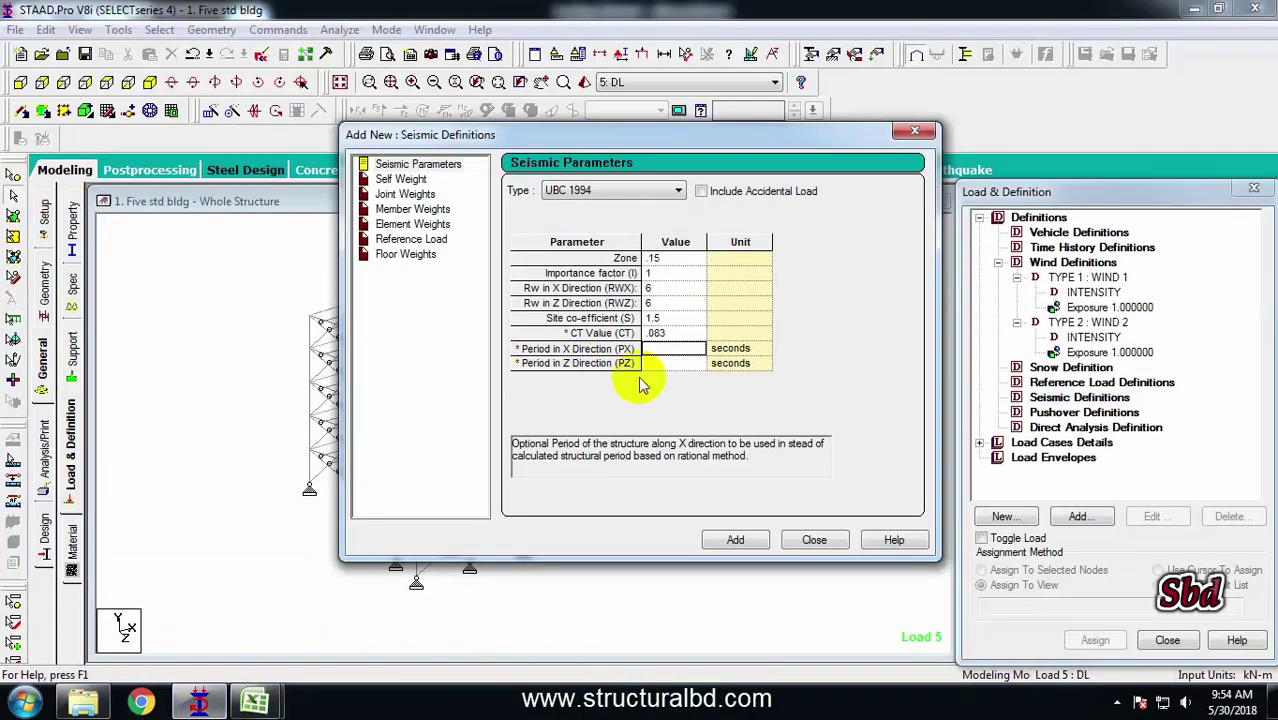
click(672, 352)
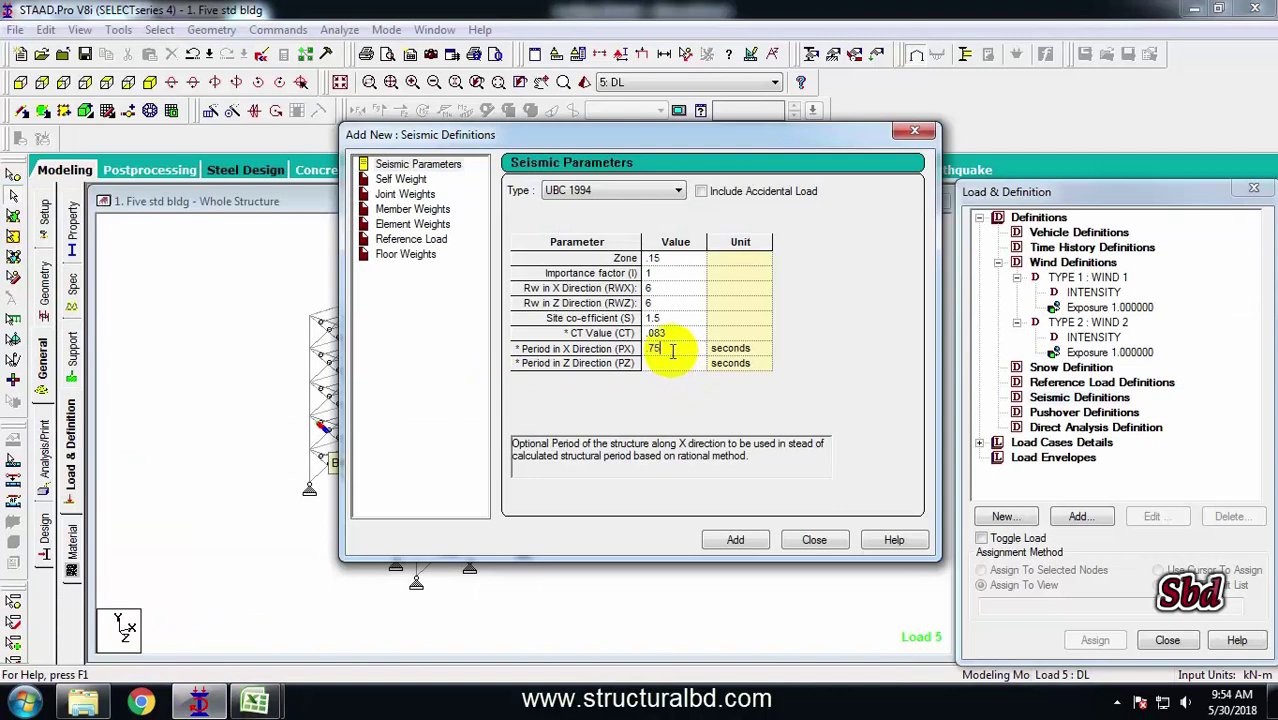
click(671, 365)
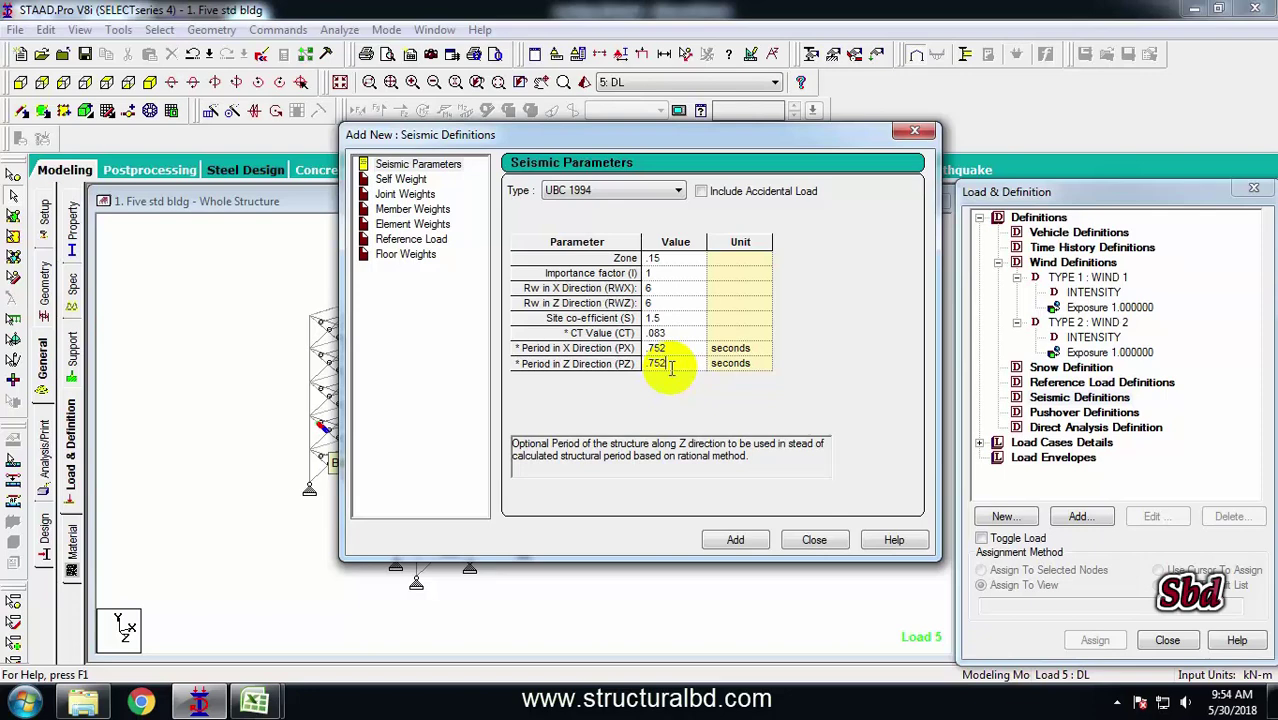
- Add the UBC 1994 seismic parameters and a self-weight with factor 1 to the seismic definition
click(736, 540)
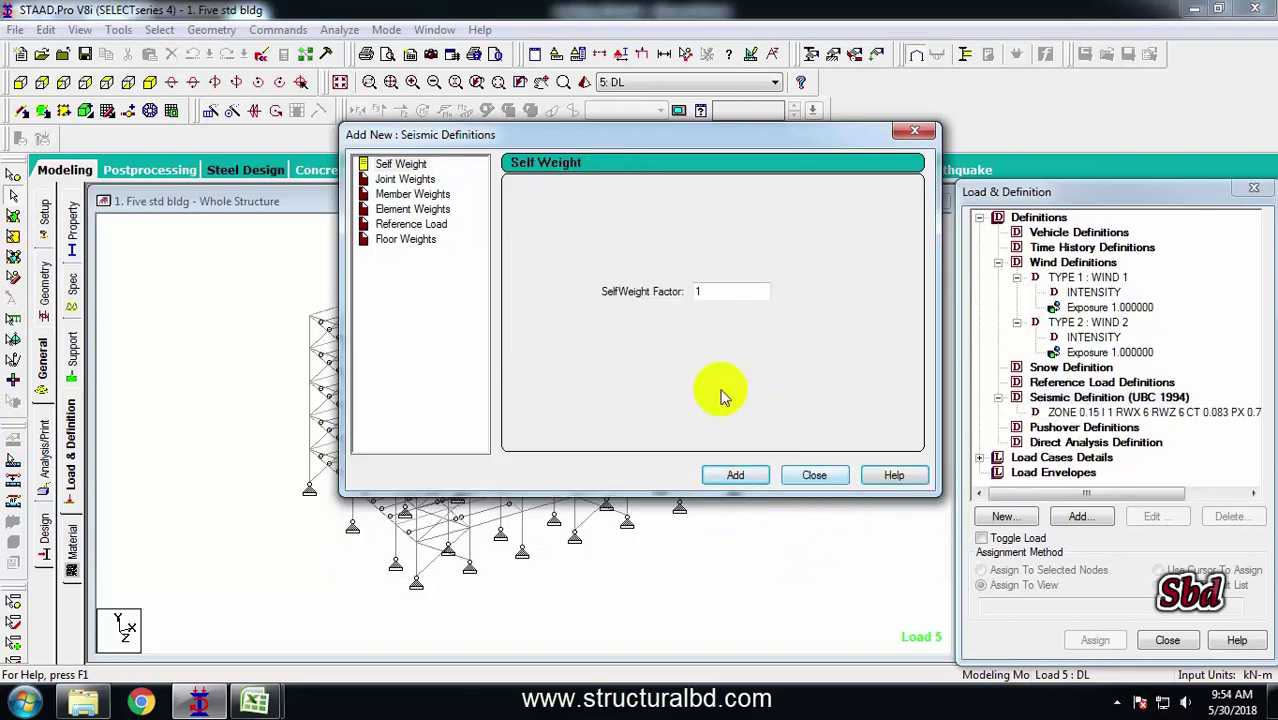
click(735, 475)
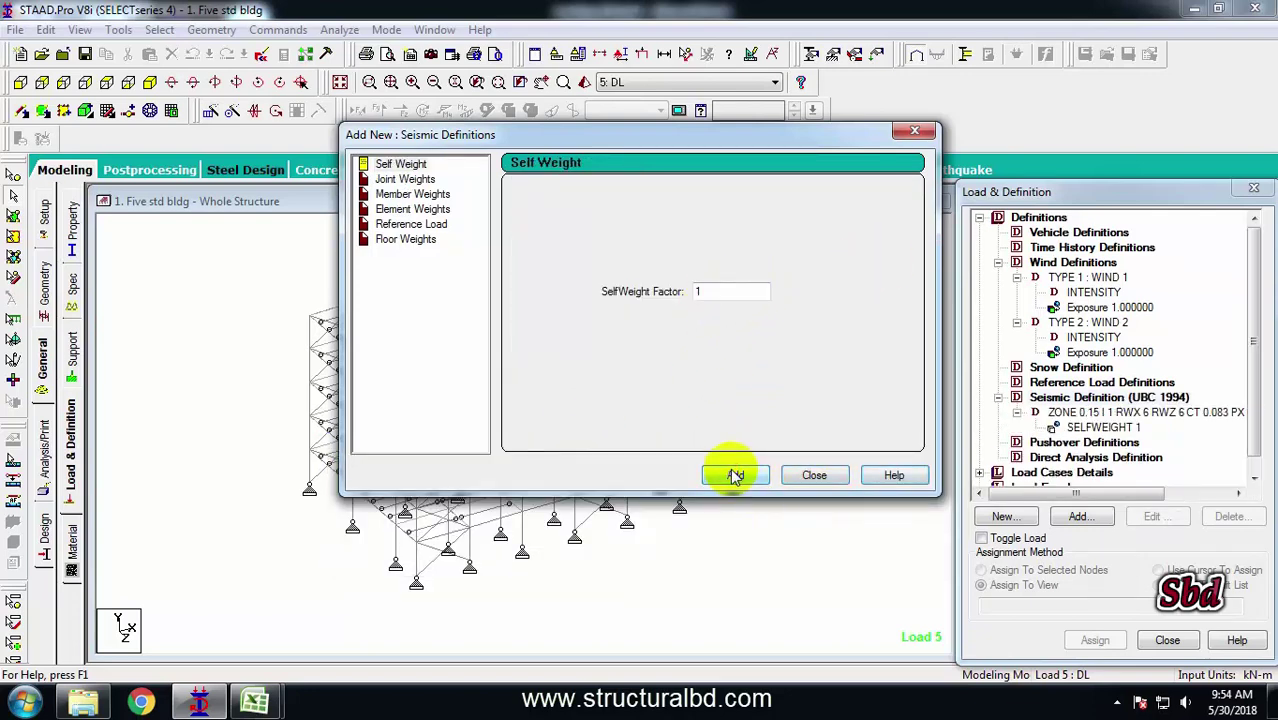
click(814, 475)
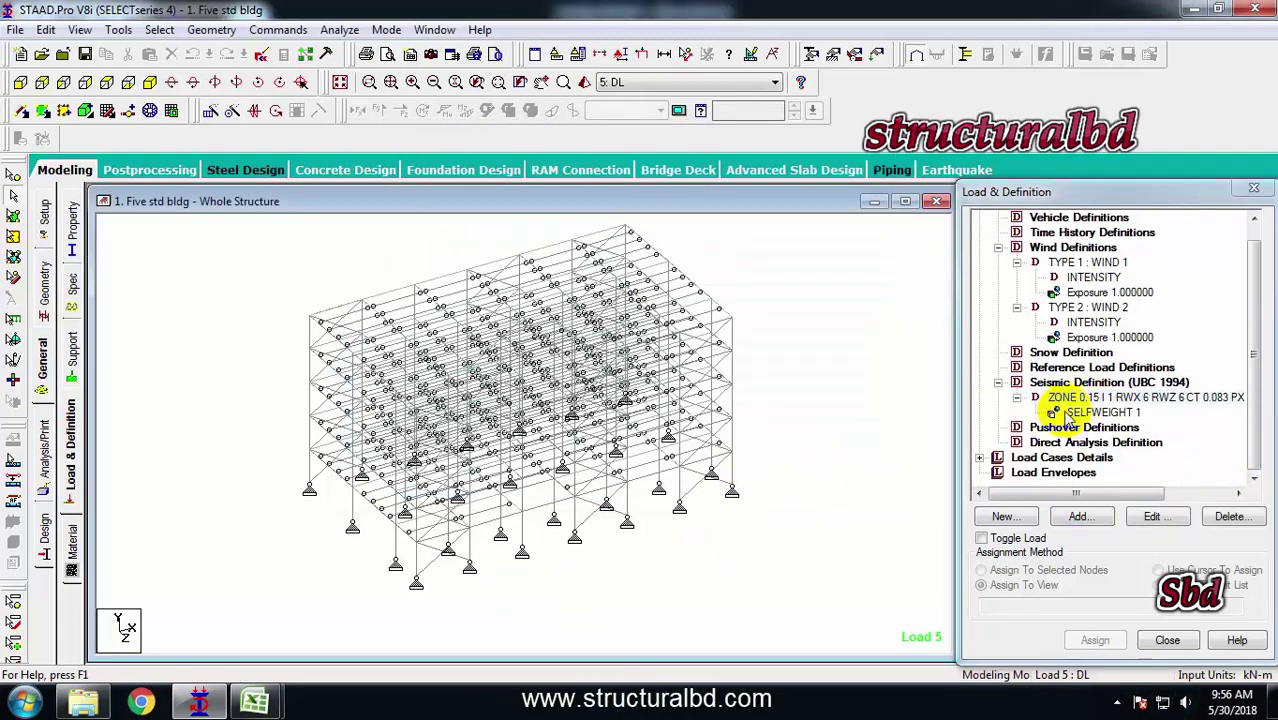
- Start a floor weight entry under the UBC 1994 zone 0.15 seismic definition
click(1048, 386)
click(1044, 397)
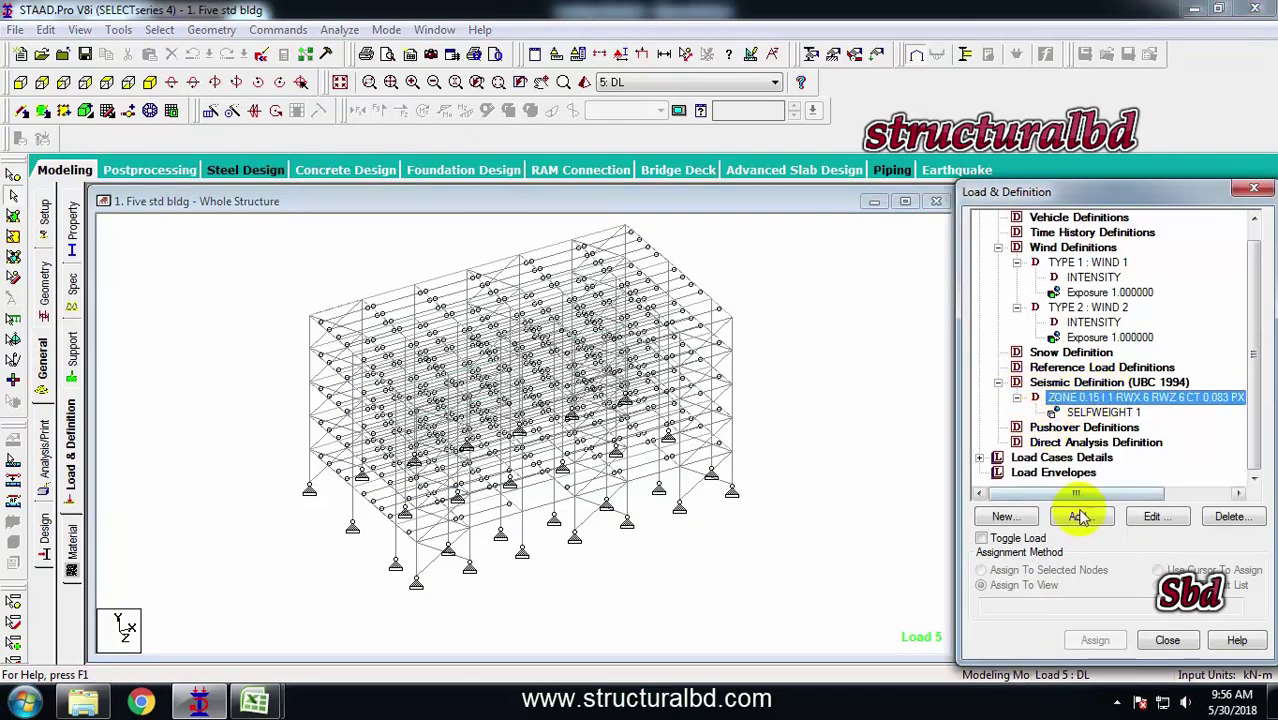
click(1080, 514)
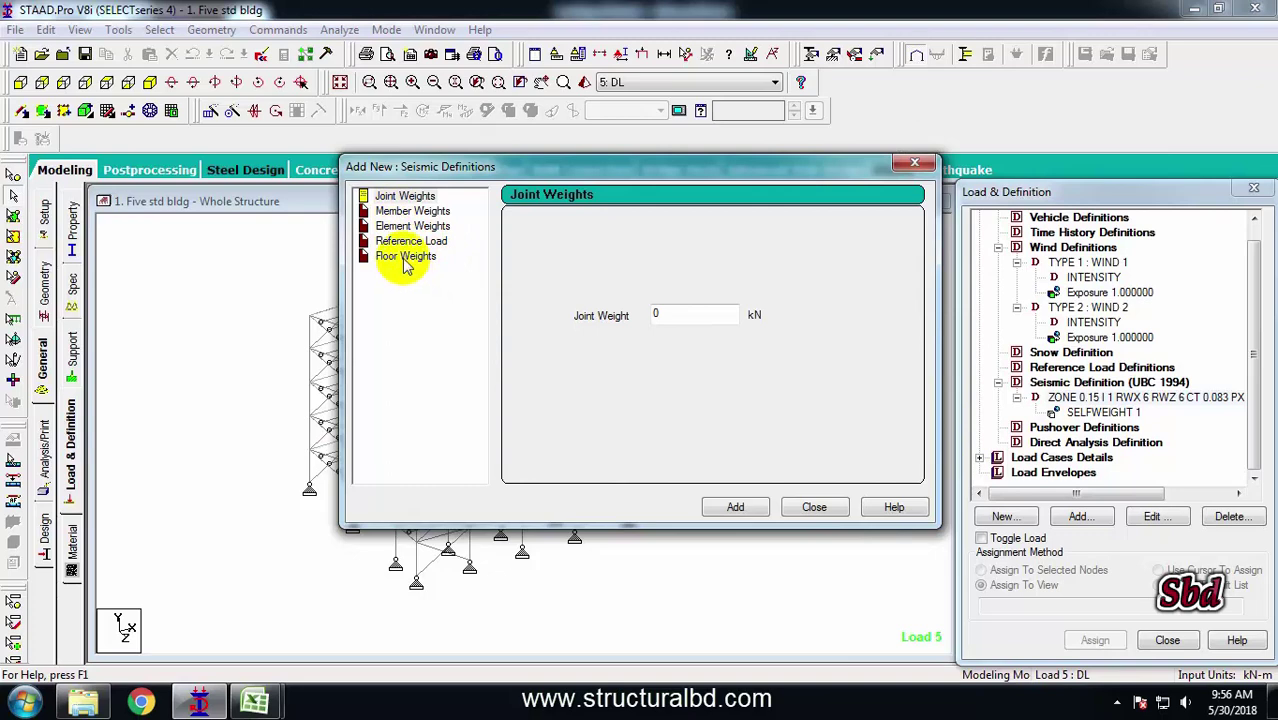
click(405, 258)
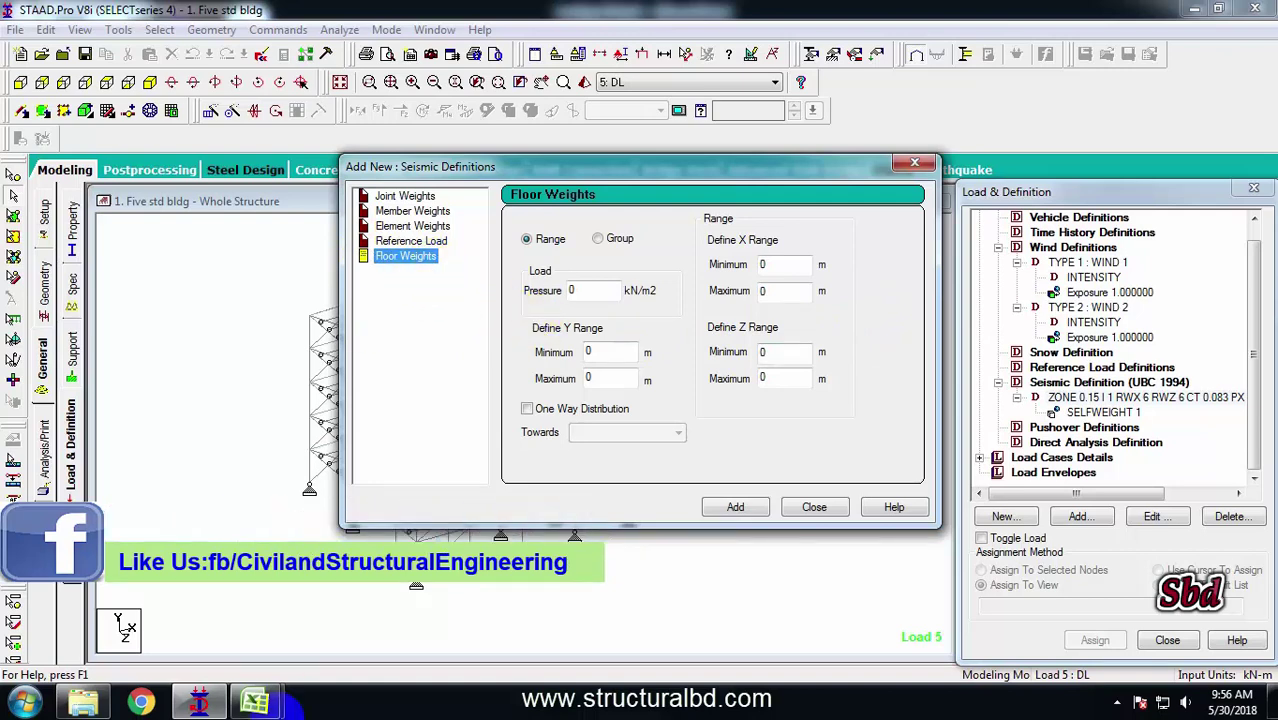
- Switch to the Loading 5 Storied workbook in Excel and examine the dead load components making up the total floor weight
mouse_move(254, 703)
click(134, 606)
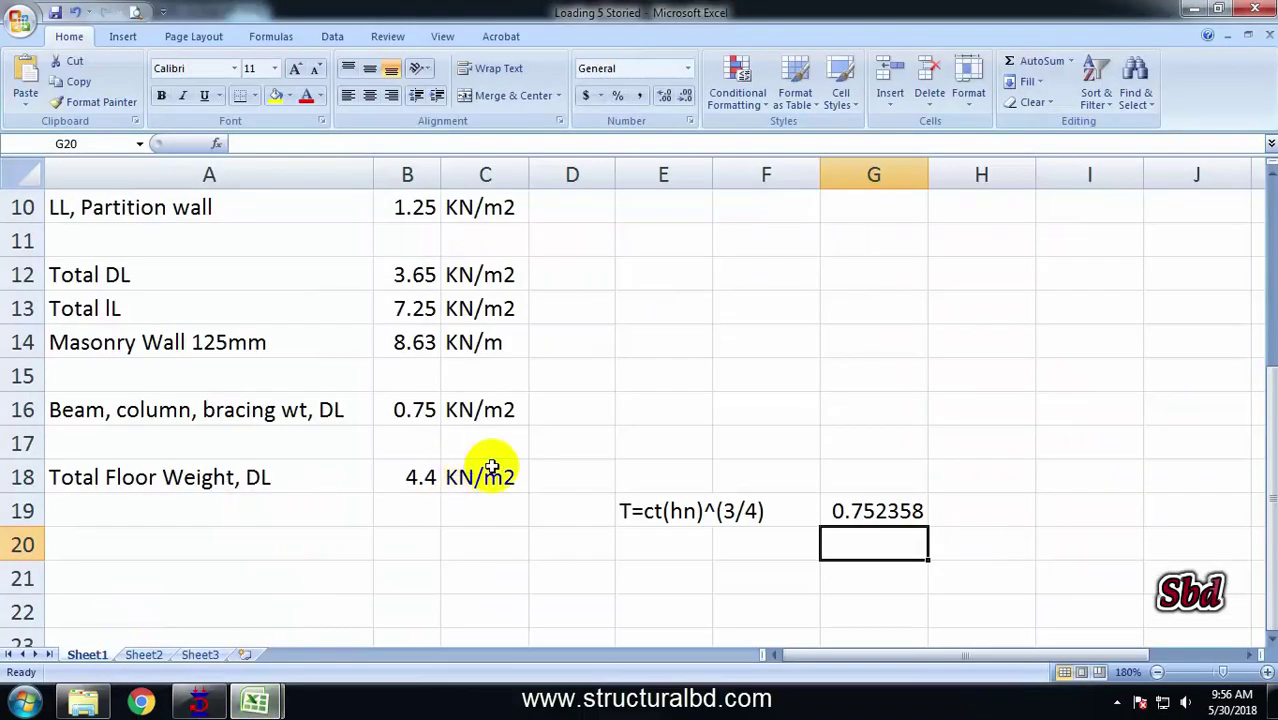
click(470, 552)
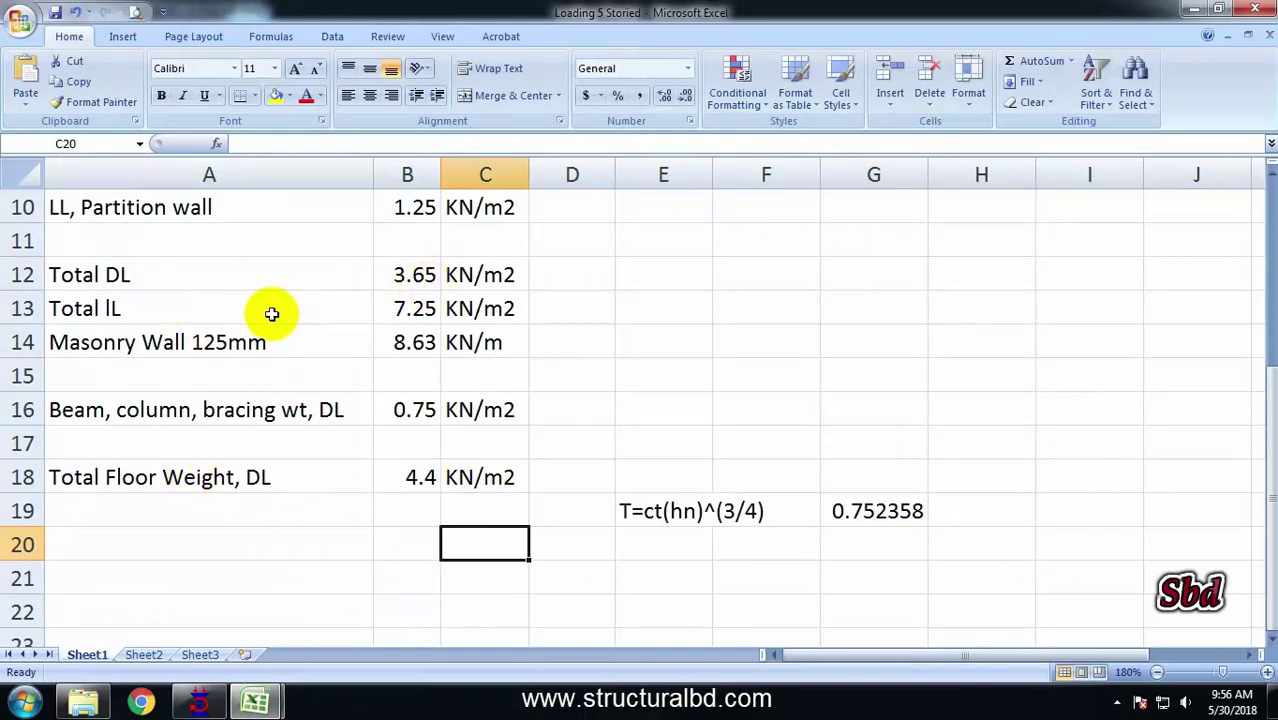
scroll(280, 262, up, 2)
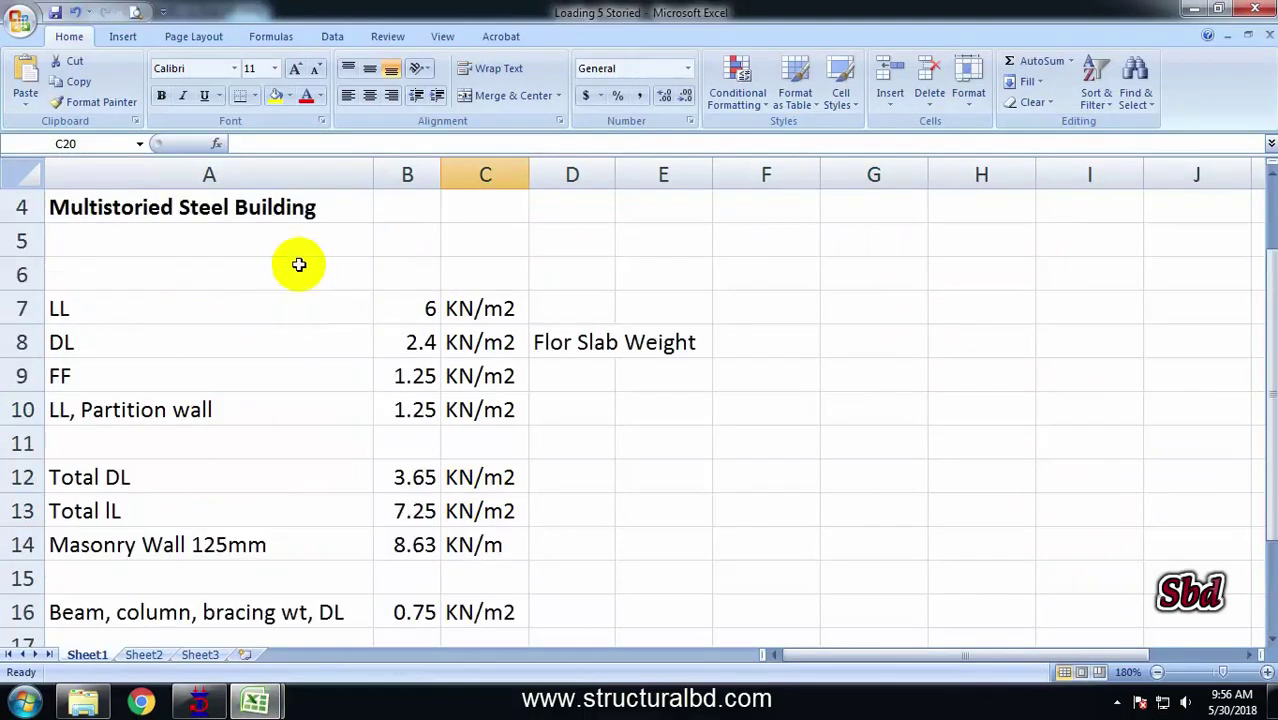
click(421, 345)
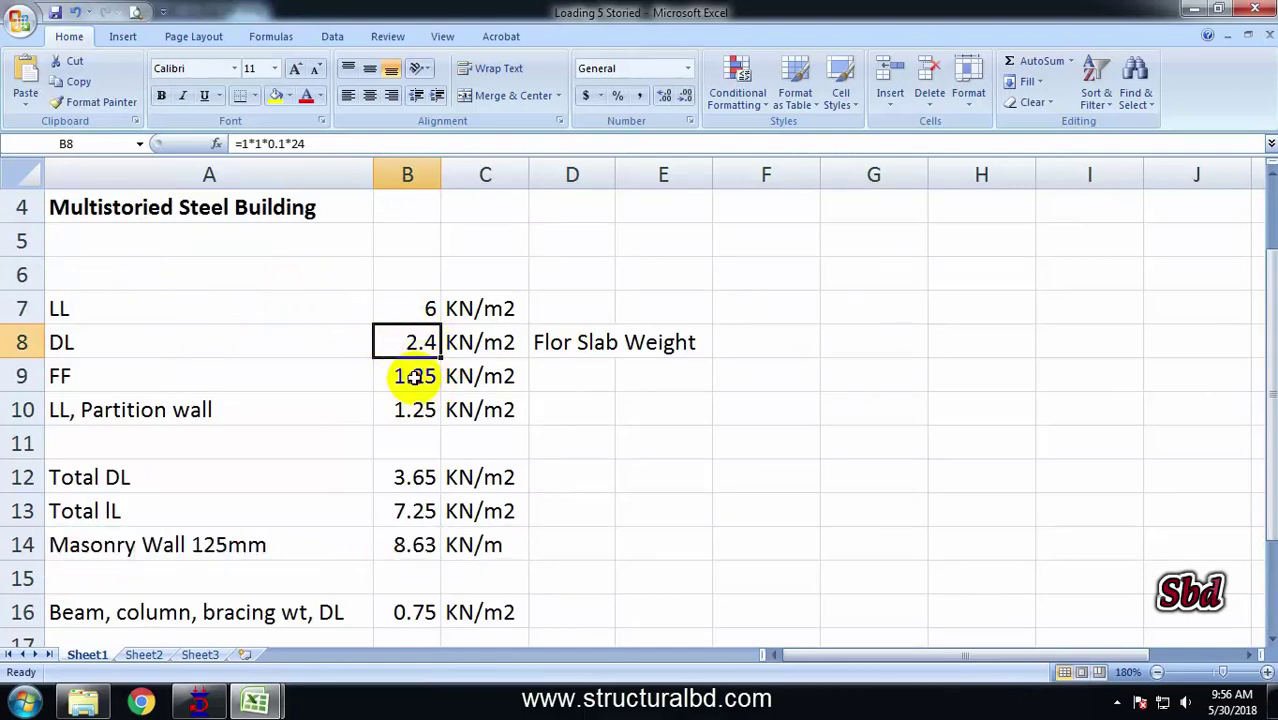
click(414, 376)
scroll(457, 343, down, 1)
scroll(448, 329, down, 1)
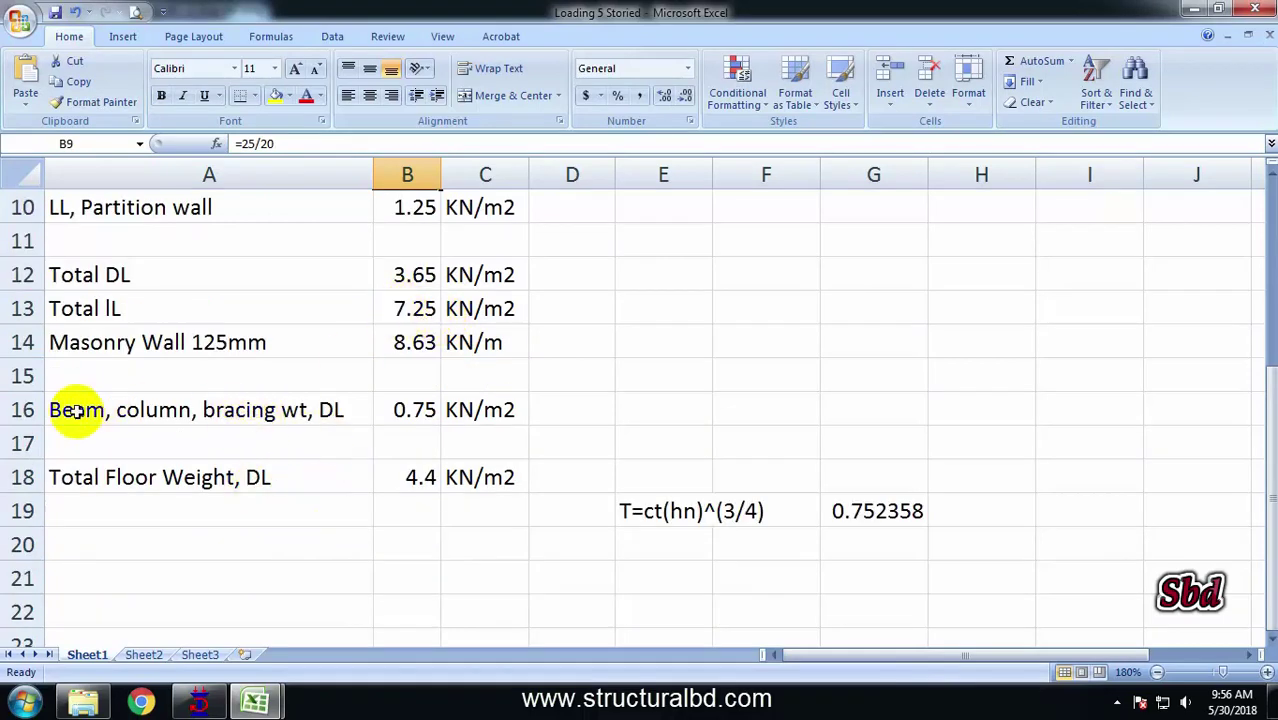
click(416, 409)
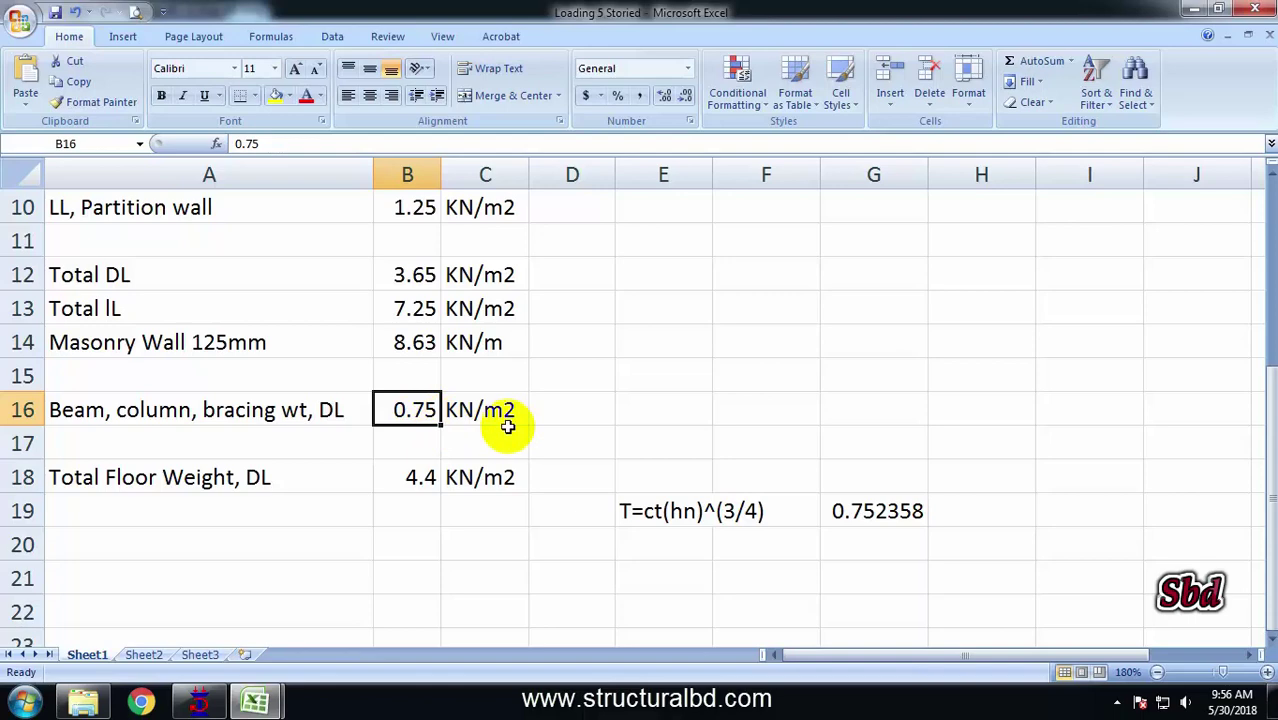
click(410, 486)
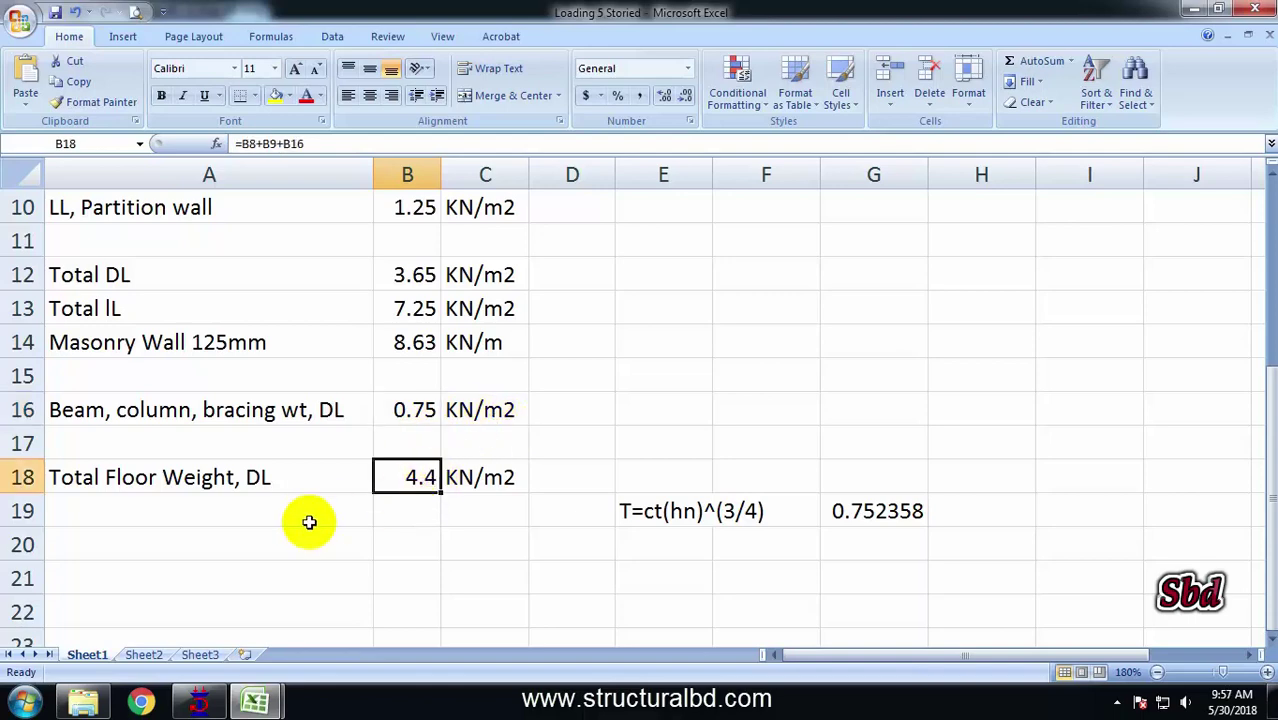
- Switch back to STAAD.Pro and add a floor weight with pressure -4.4 kN/m2 over the Y range 0 to 18.9 m
click(199, 700)
double_click(598, 292)
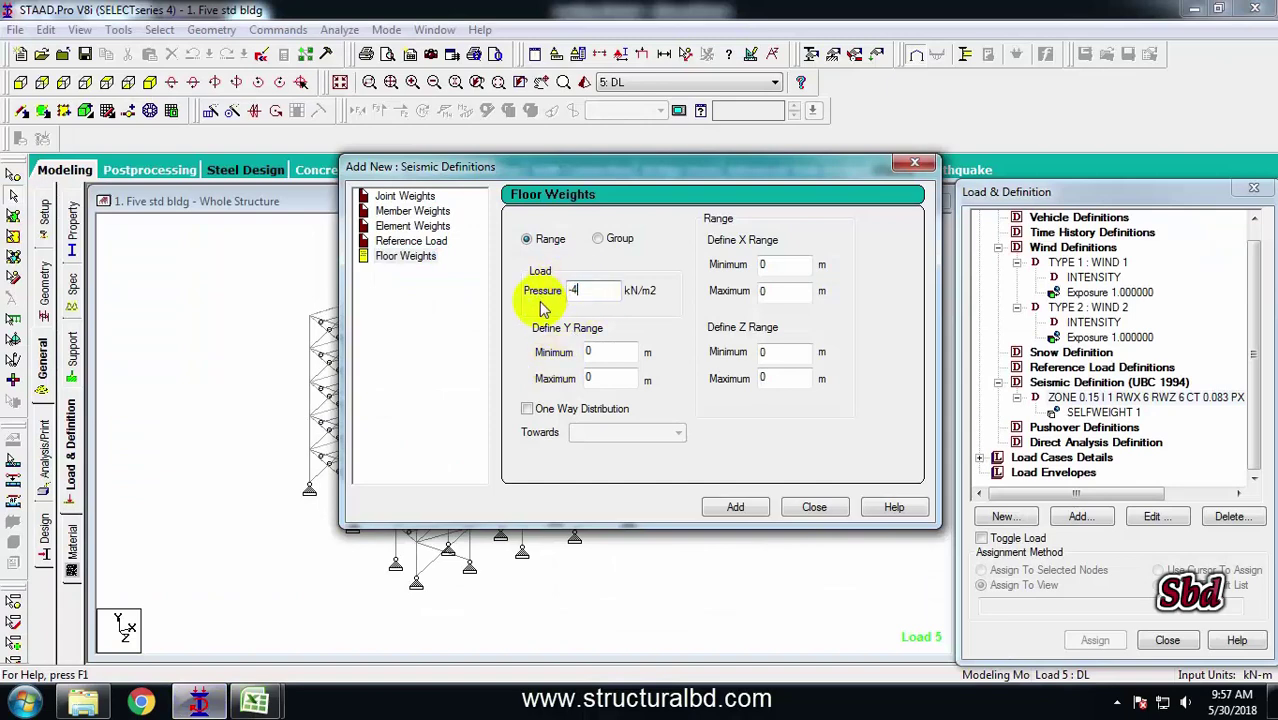
click(607, 358)
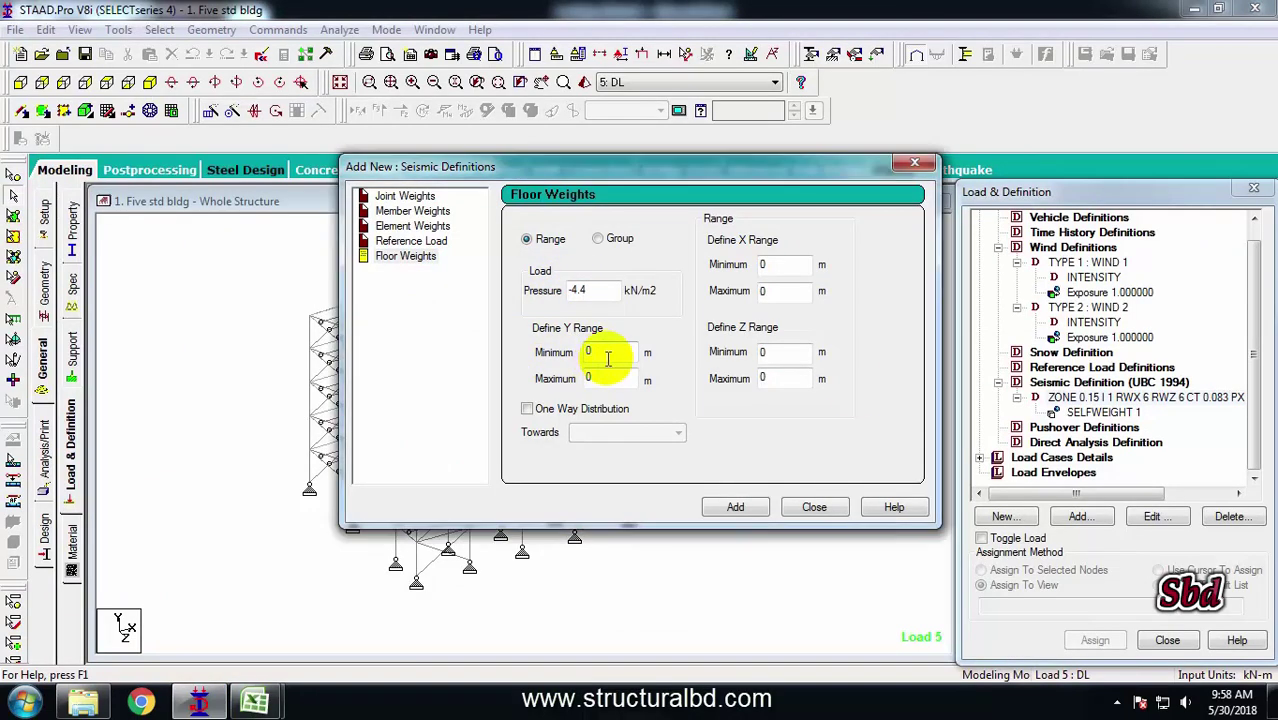
double_click(605, 377)
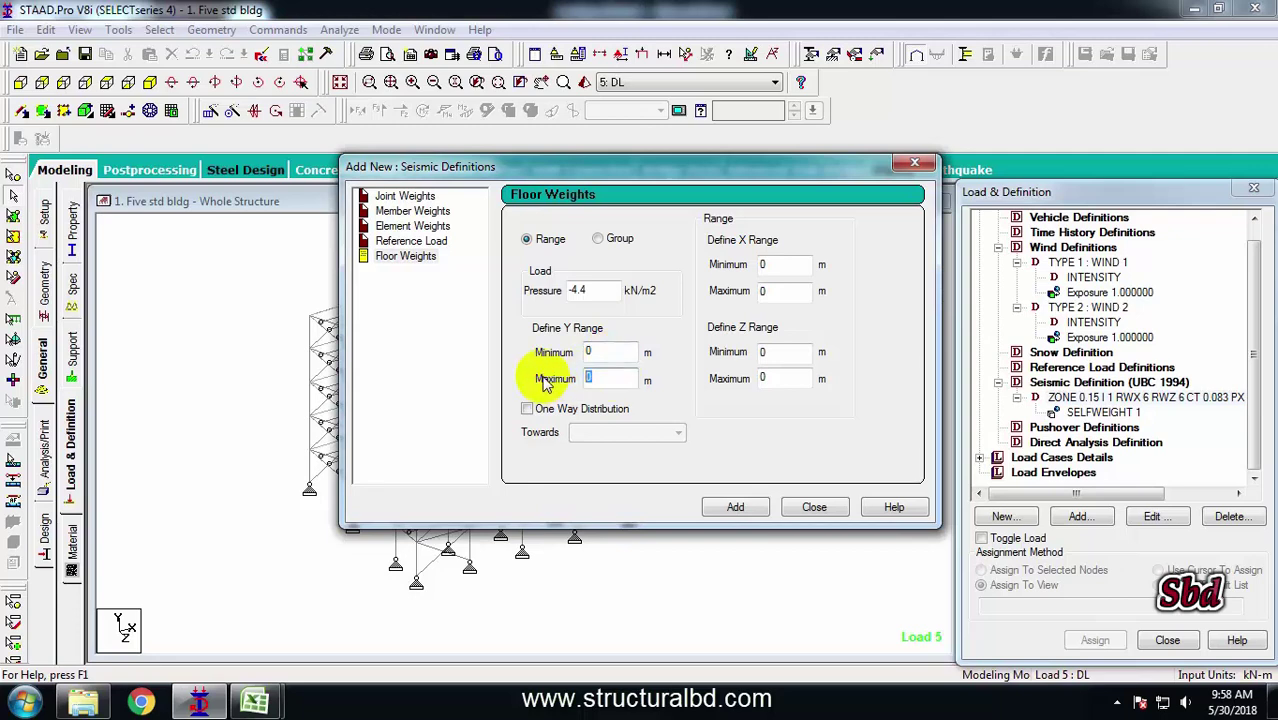
text(18.9)
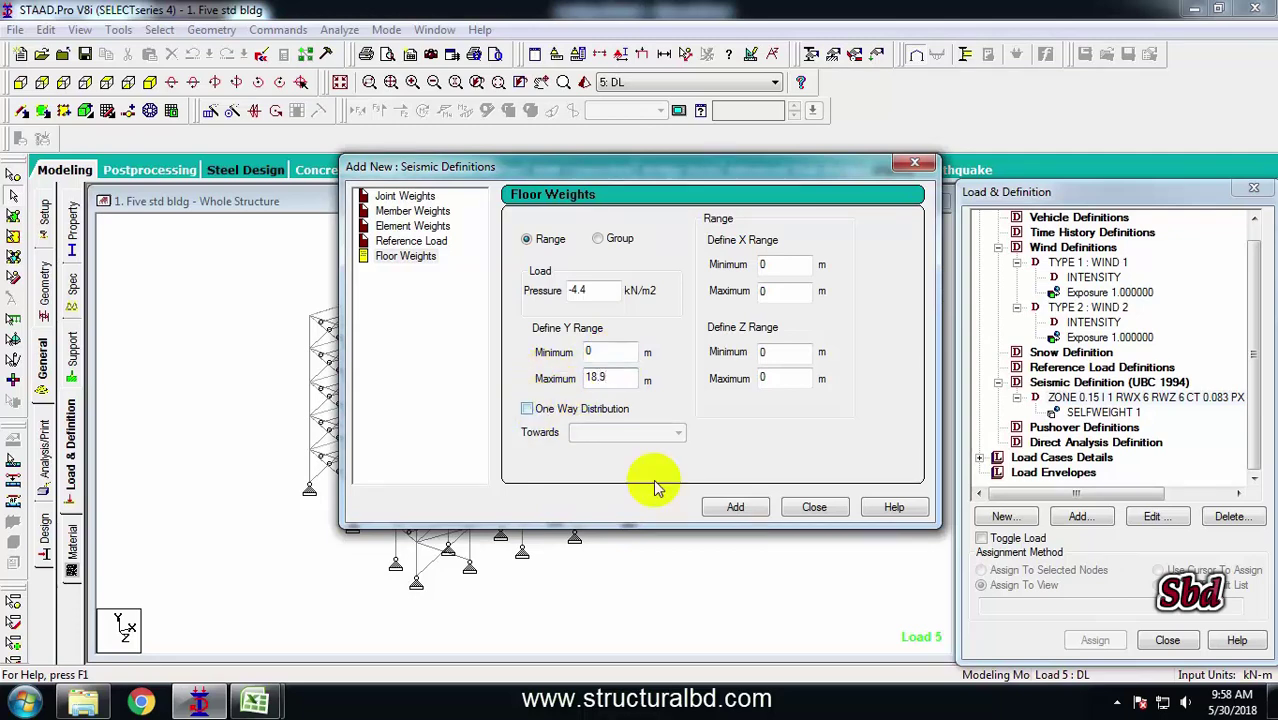
click(737, 510)
click(814, 508)
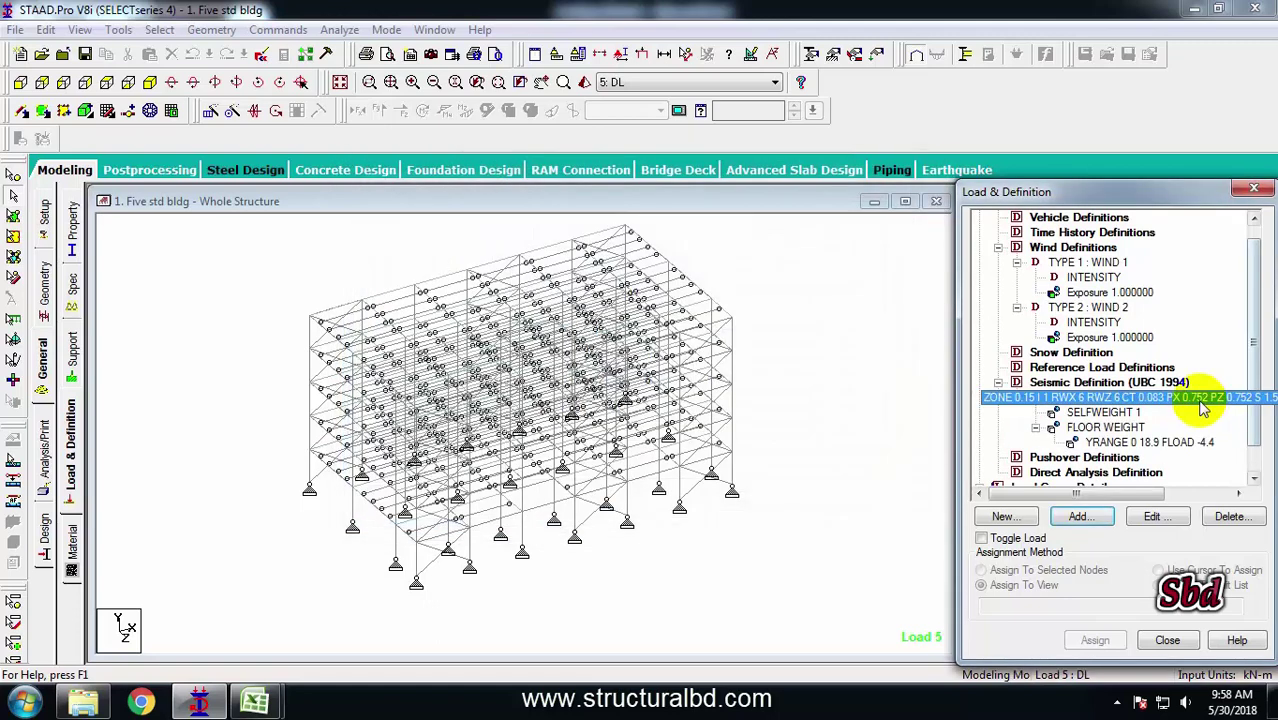
- Delete the self-weight entry from the UBC 1994 seismic definition, keeping the floor weight entry
click(1101, 414)
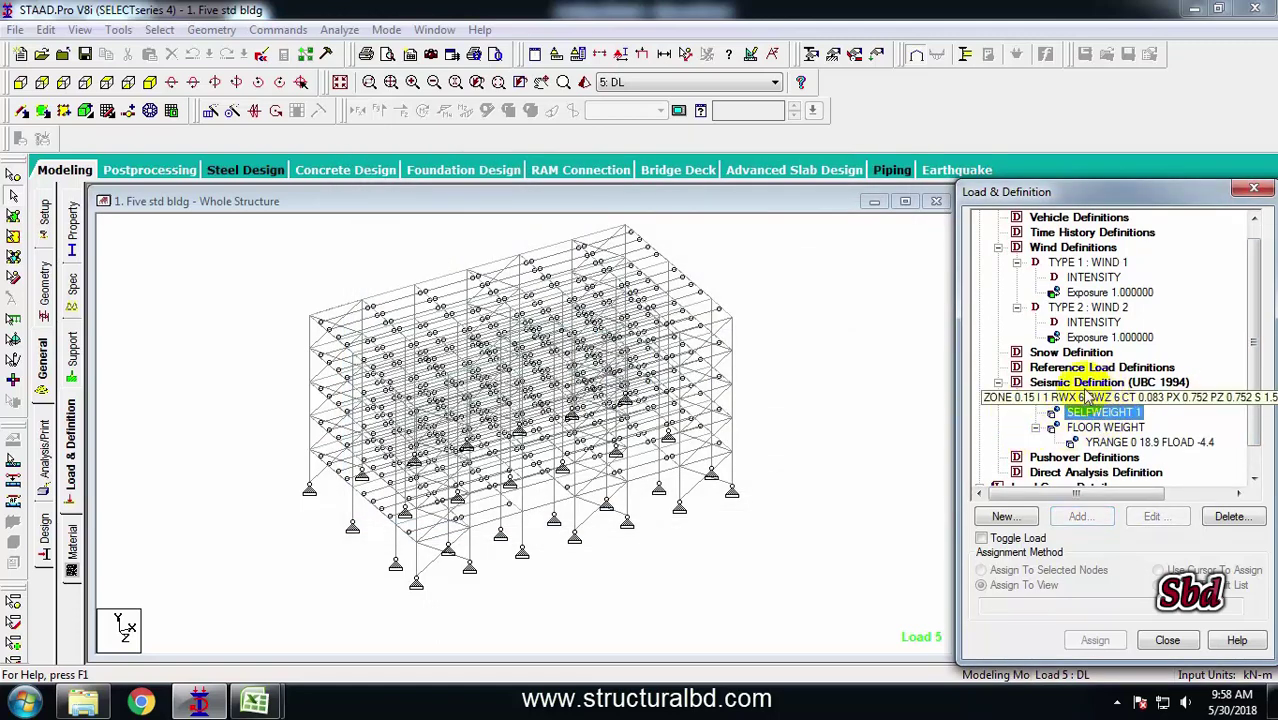
click(1258, 515)
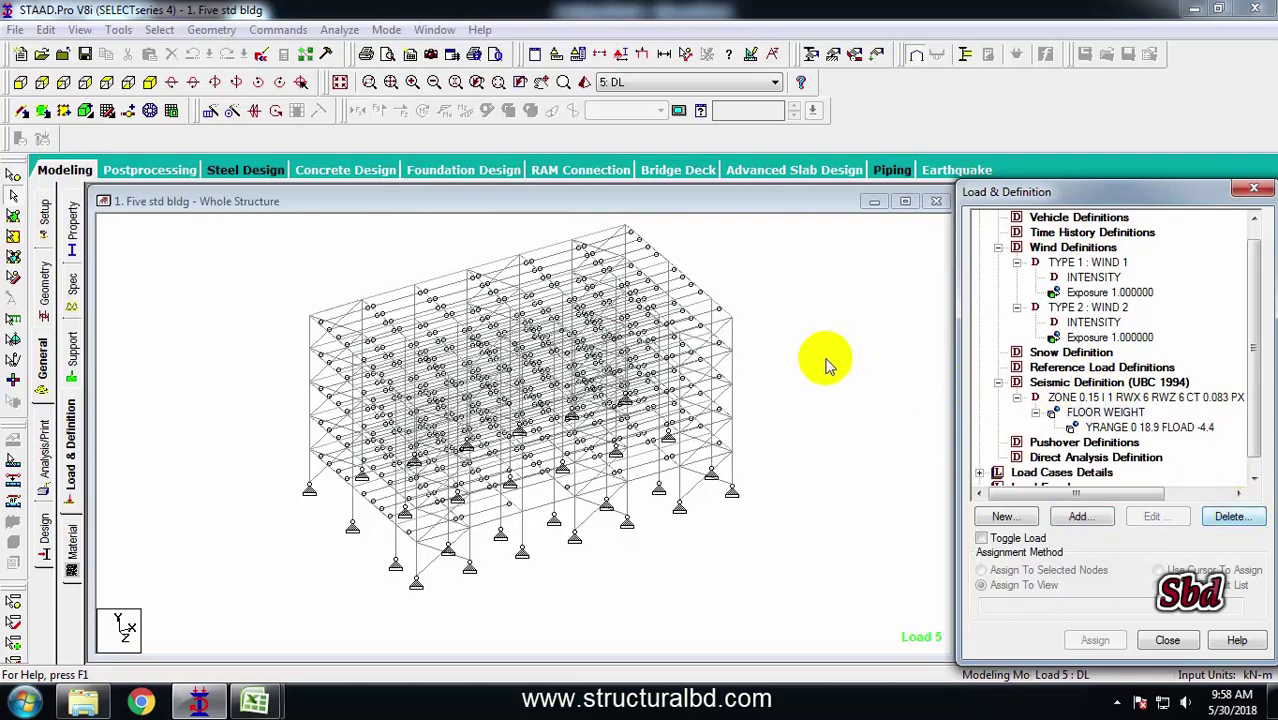
click(1120, 428)
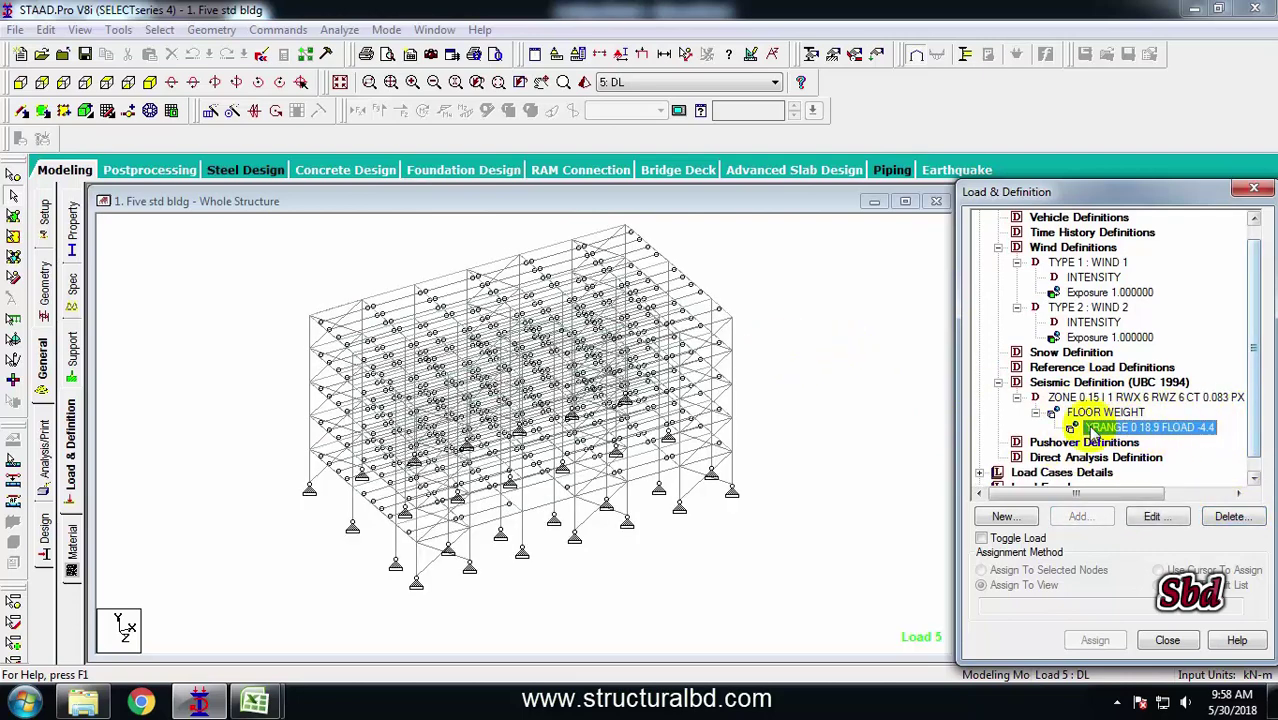
click(842, 360)
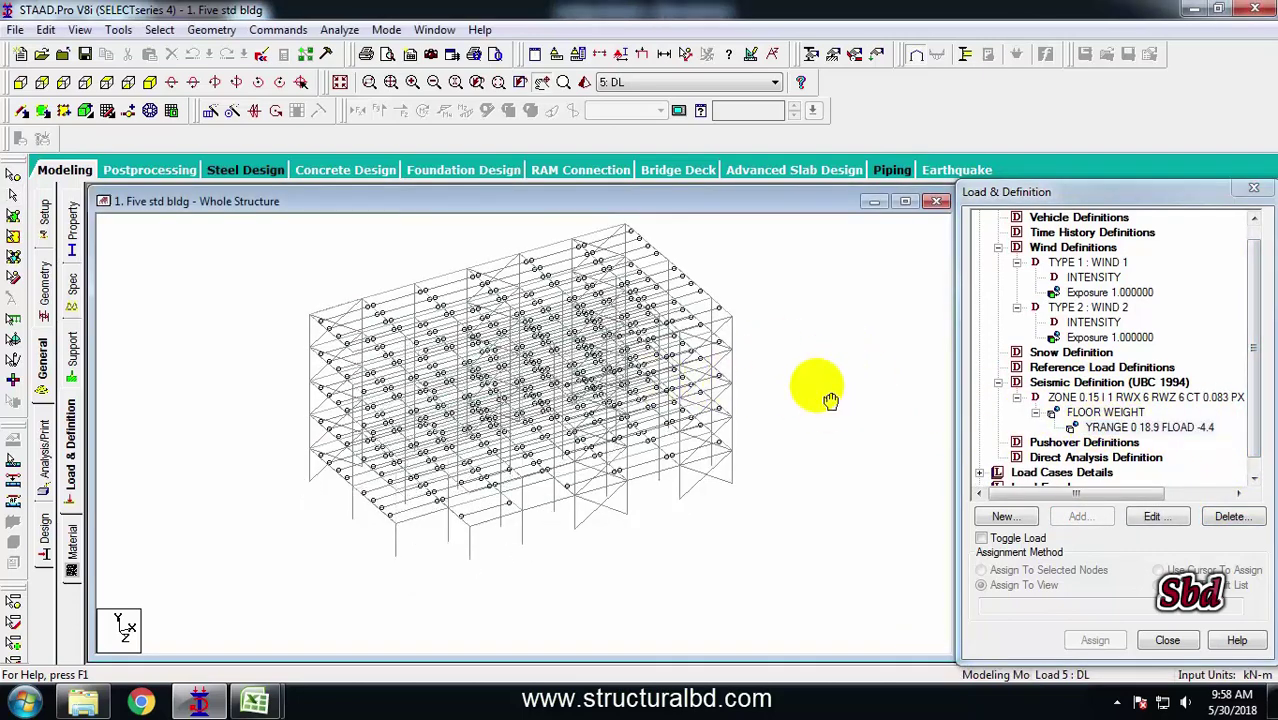
click(1155, 428)
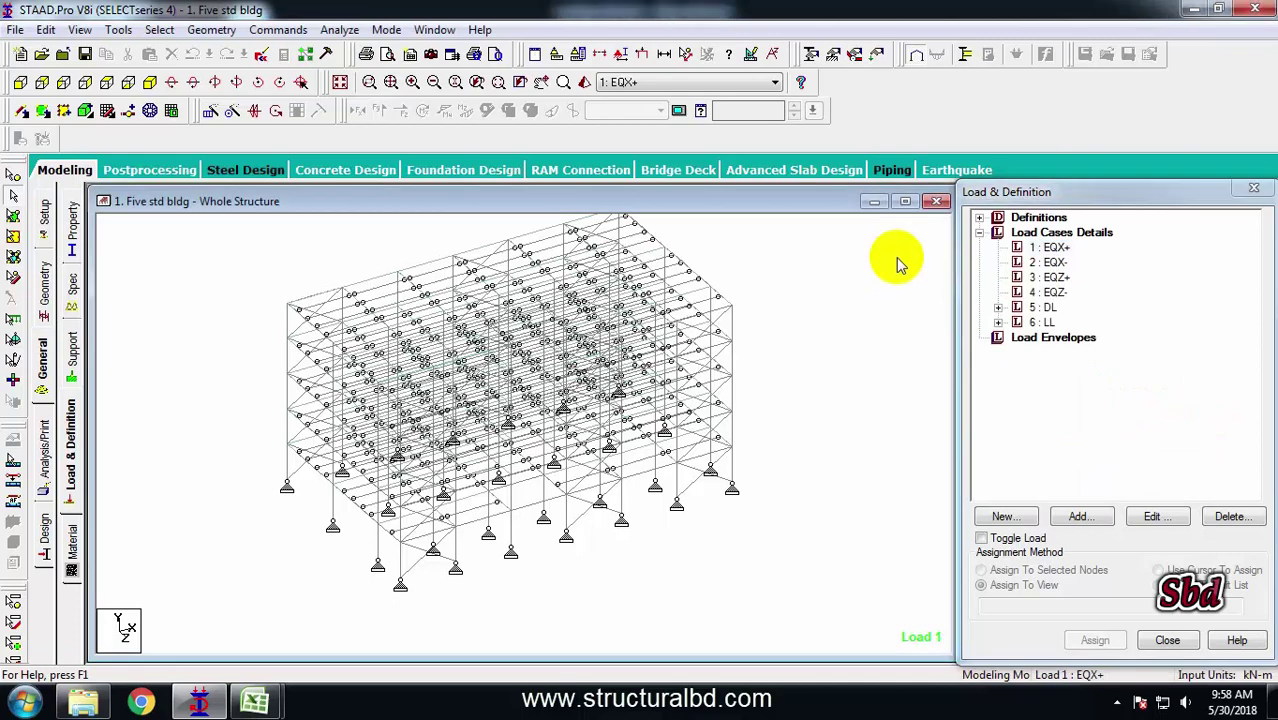
- Add primary load cases 7 and 8 titled WX+ and WX- with loading type None
click(1048, 247)
click(1050, 263)
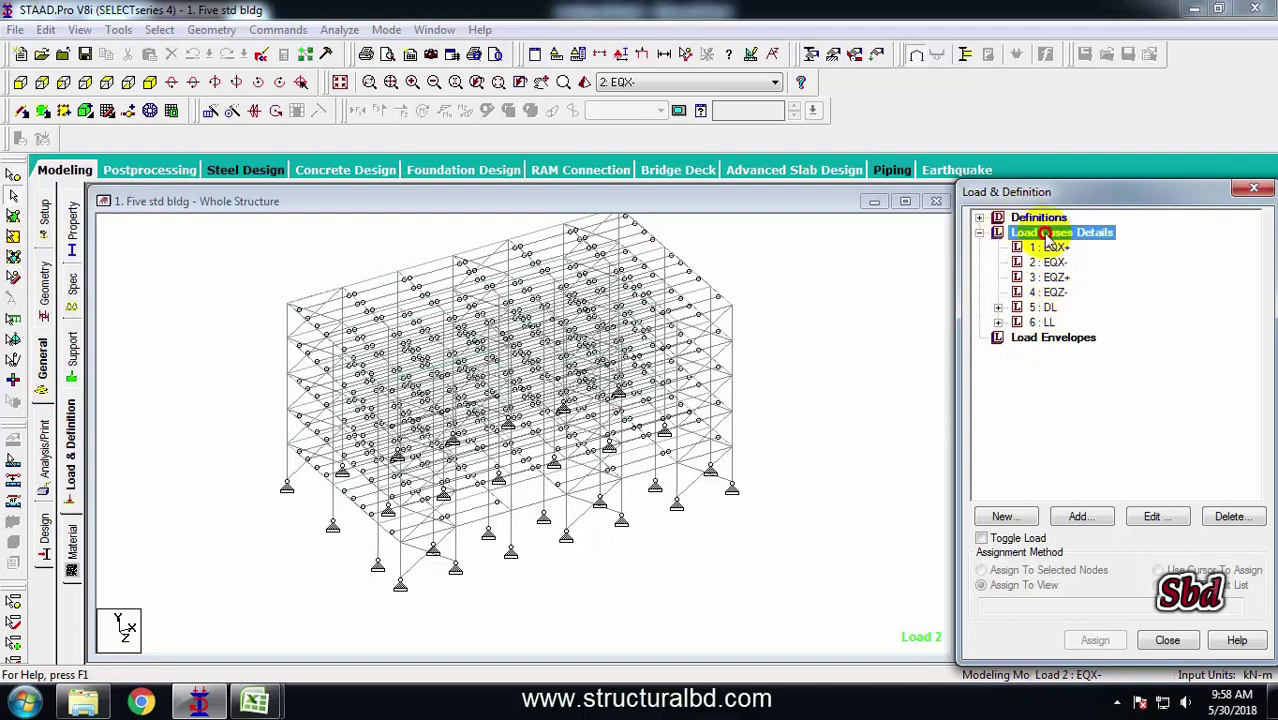
click(1082, 515)
drag(565, 316, 392, 309)
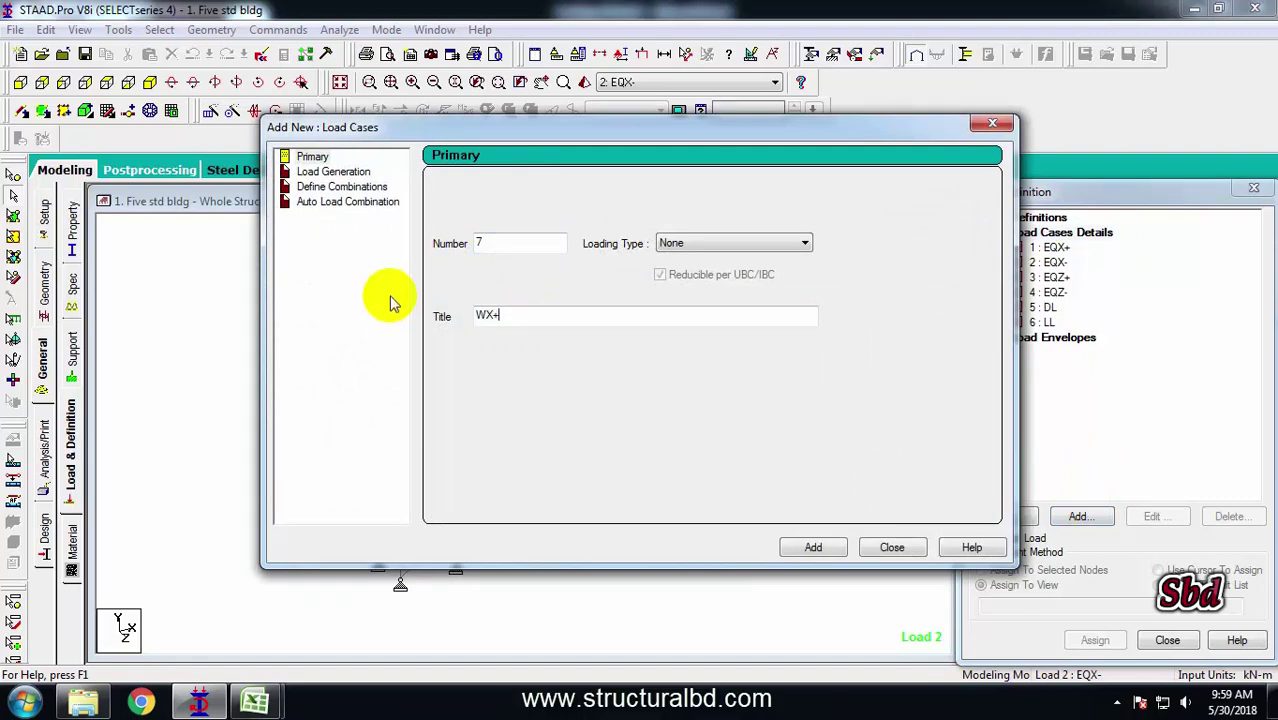
text(WX+)
click(822, 548)
drag(556, 314, 371, 314)
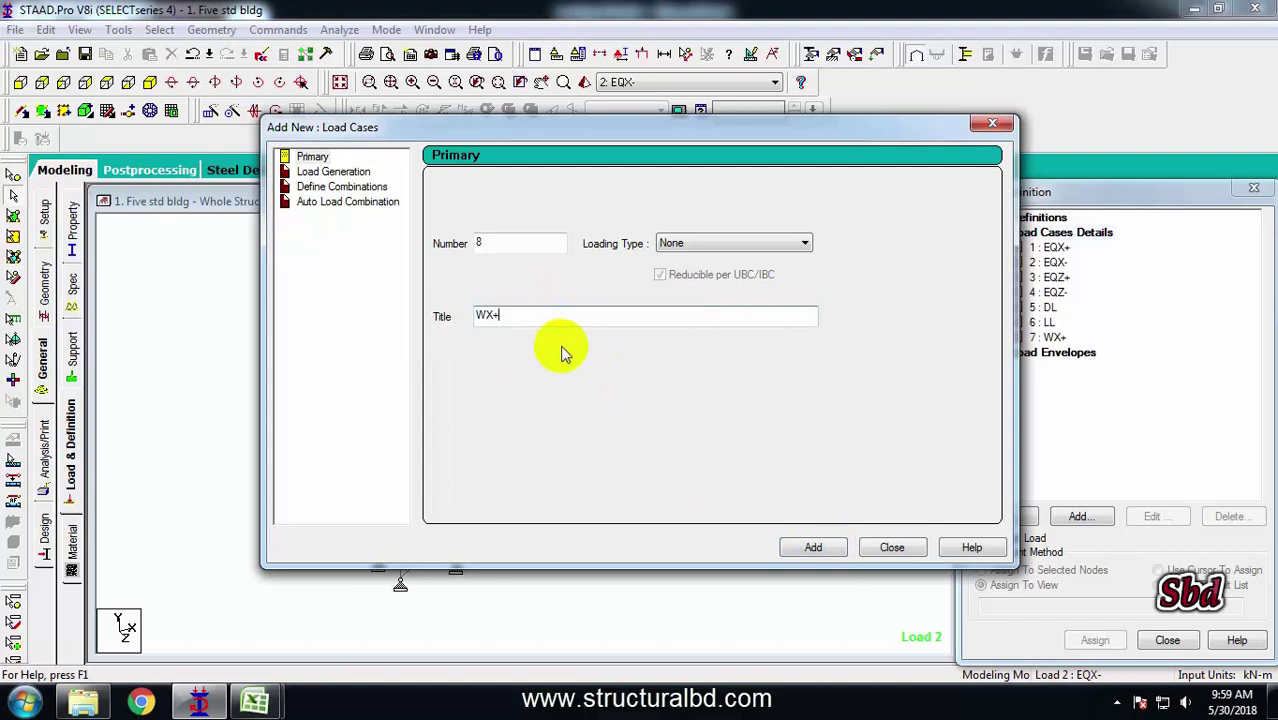
text(WX-)
click(815, 547)
- Add primary load cases 9 and 10 titled WZ+ and WZ- with loading type None
drag(550, 315, 565, 385)
text(WZ+)
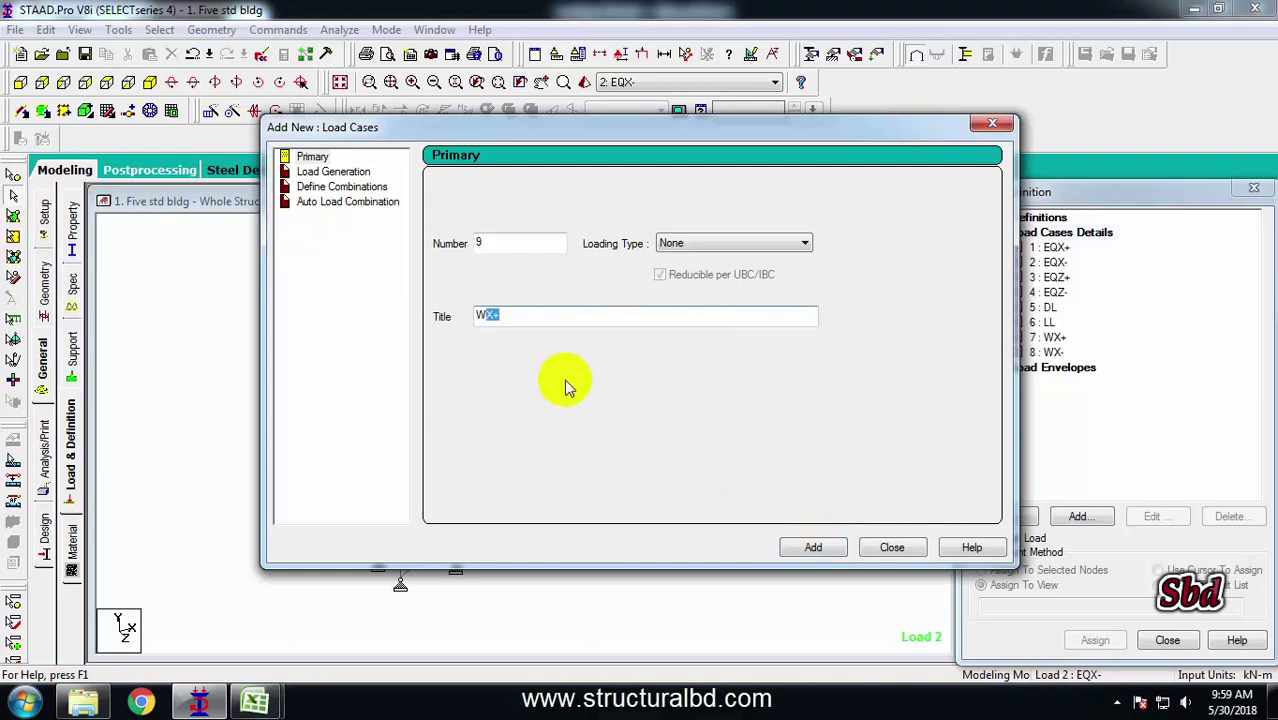
text(+)
click(813, 547)
drag(550, 315, 440, 316)
text(WX+)
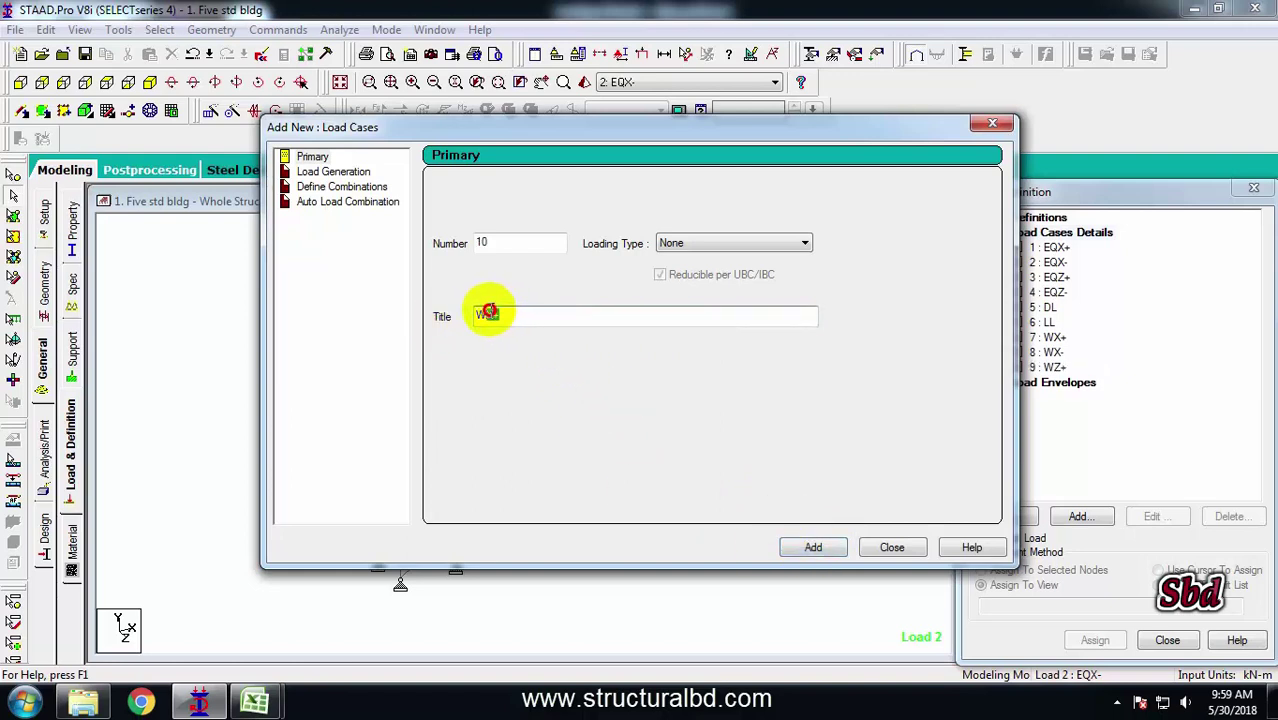
text(-)
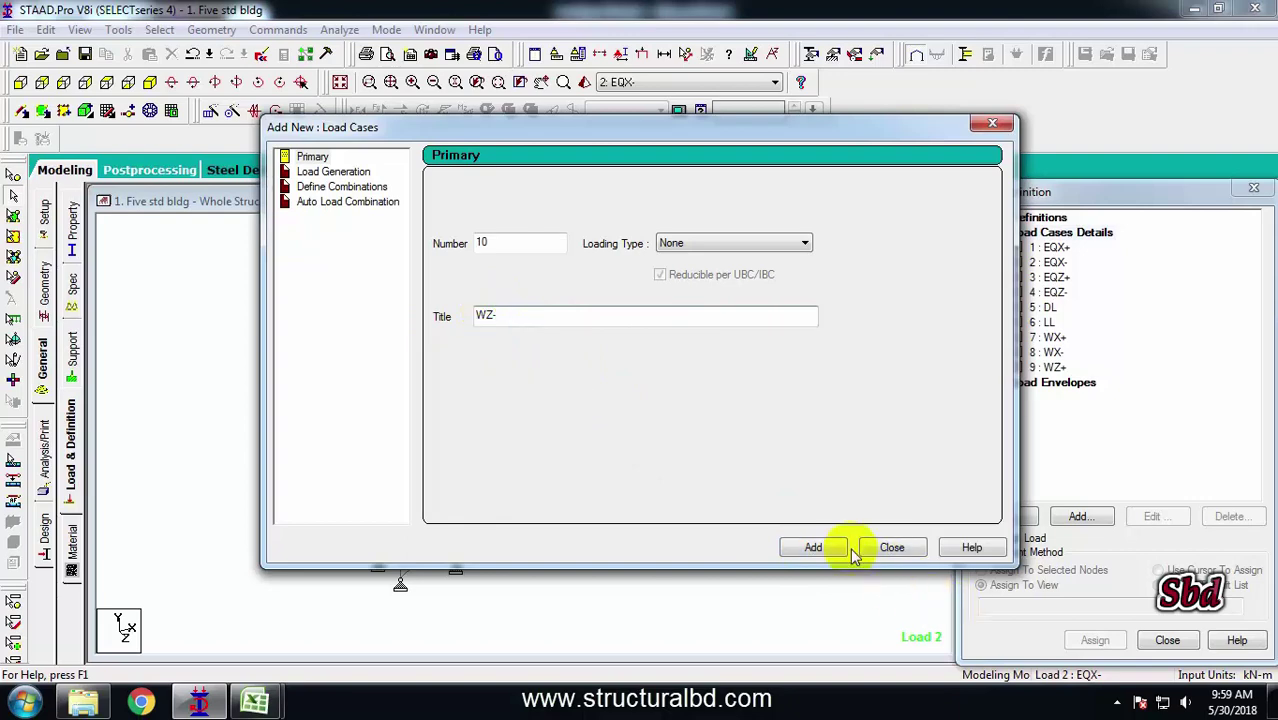
click(813, 547)
click(892, 547)
- Add a seismic load in the X direction with factor 1 to load case 1: EQX+
click(1058, 382)
click(1052, 337)
click(1052, 247)
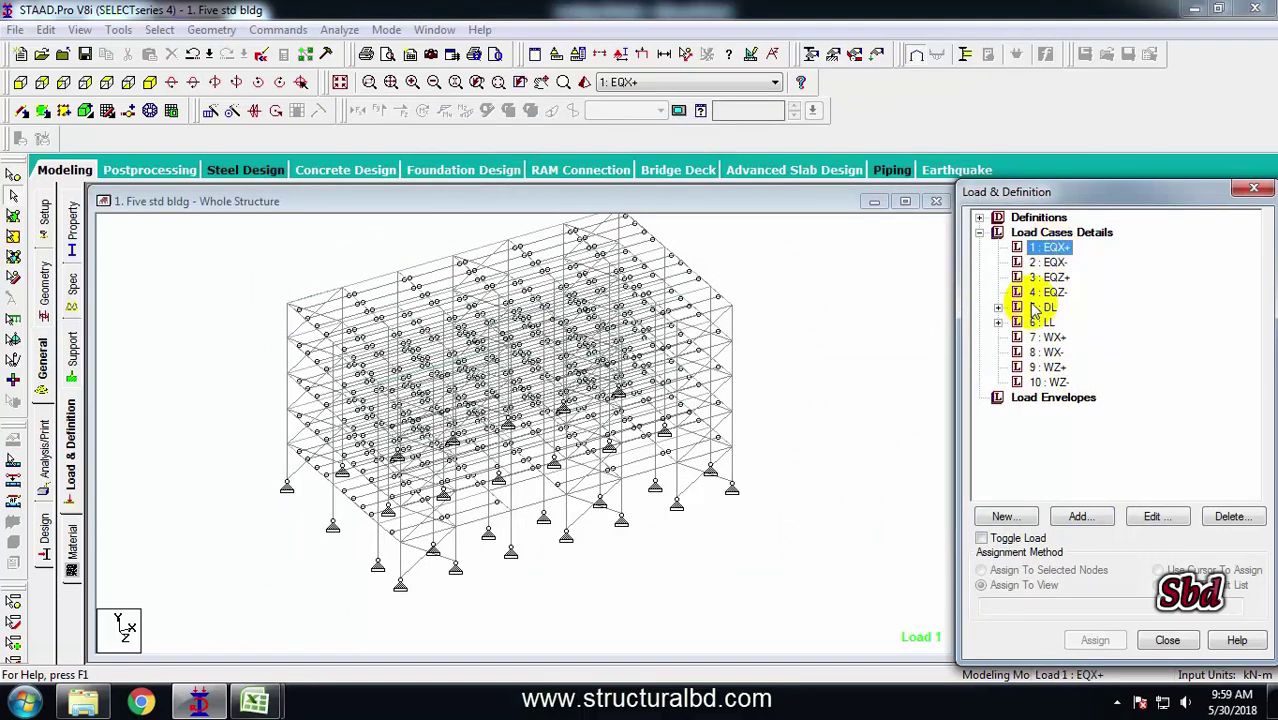
click(1082, 517)
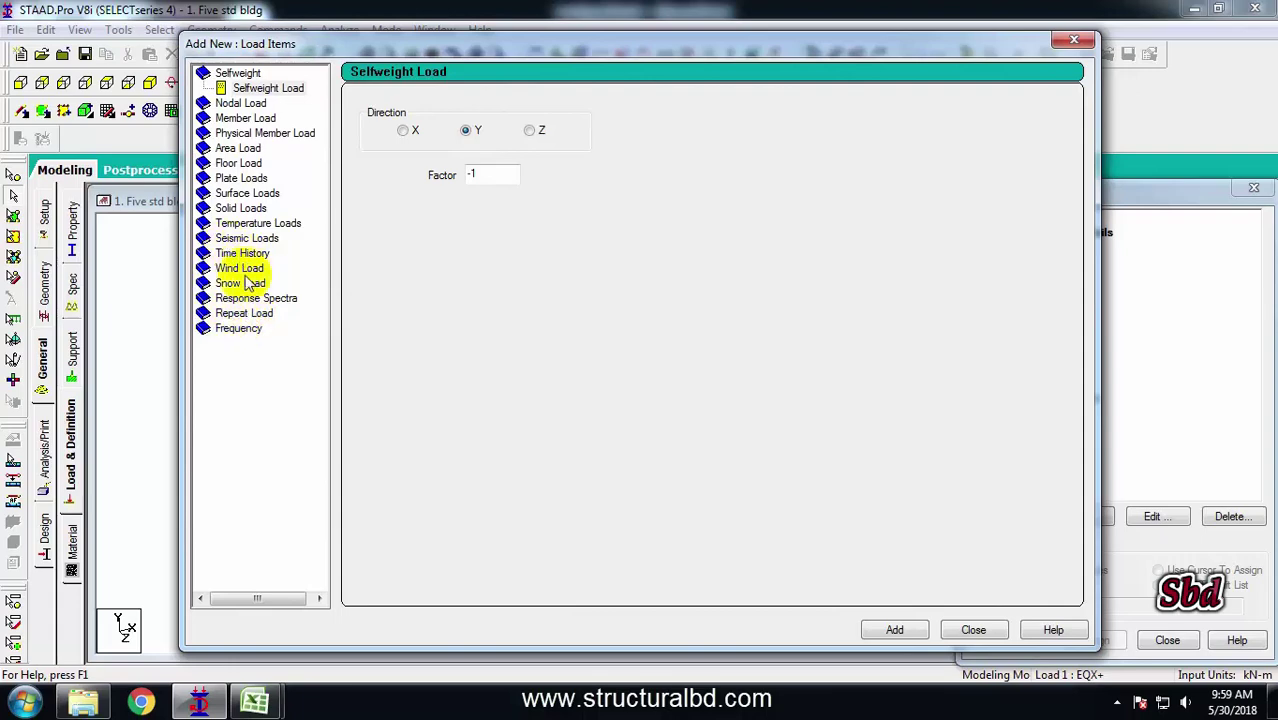
click(229, 238)
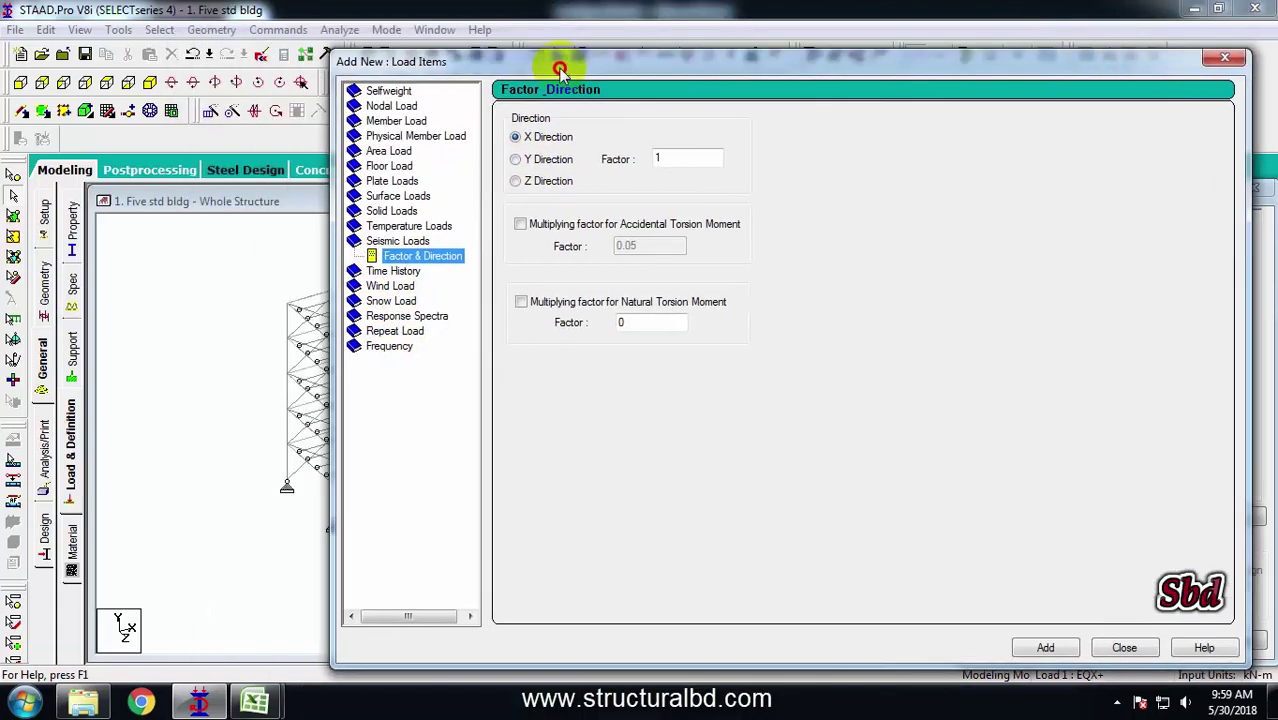
drag(554, 47, 717, 78)
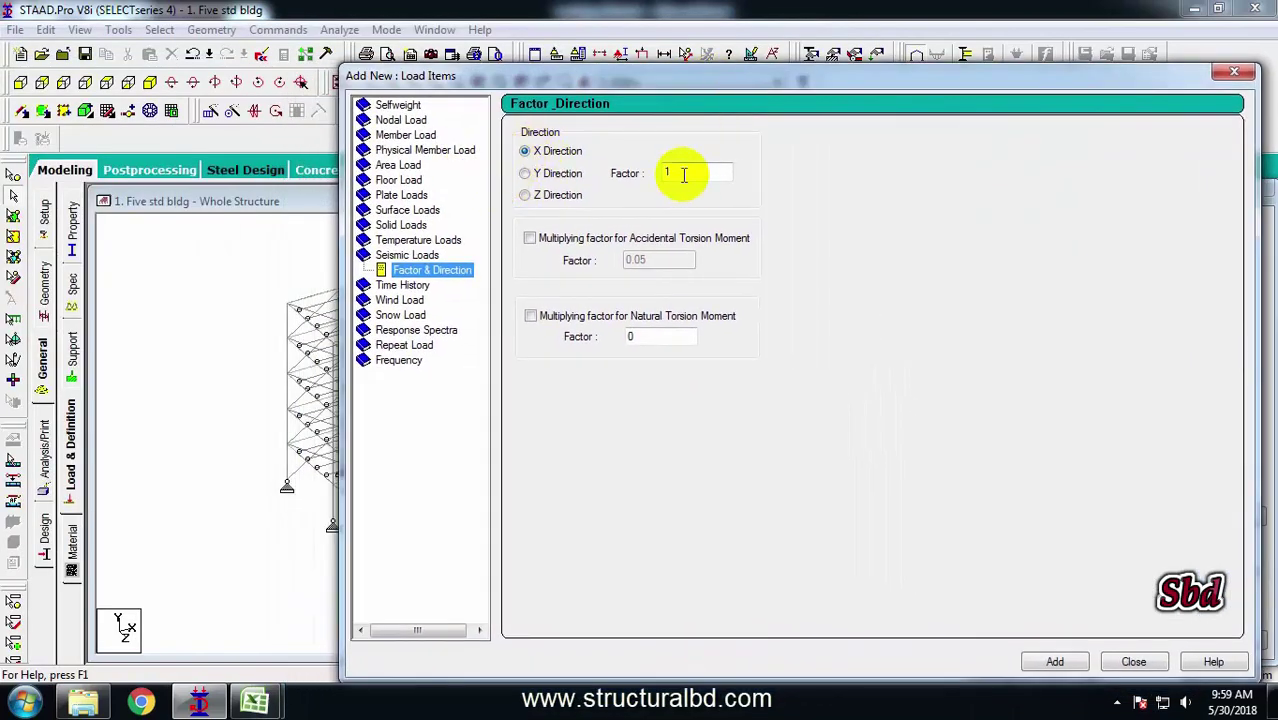
drag(612, 83, 480, 37)
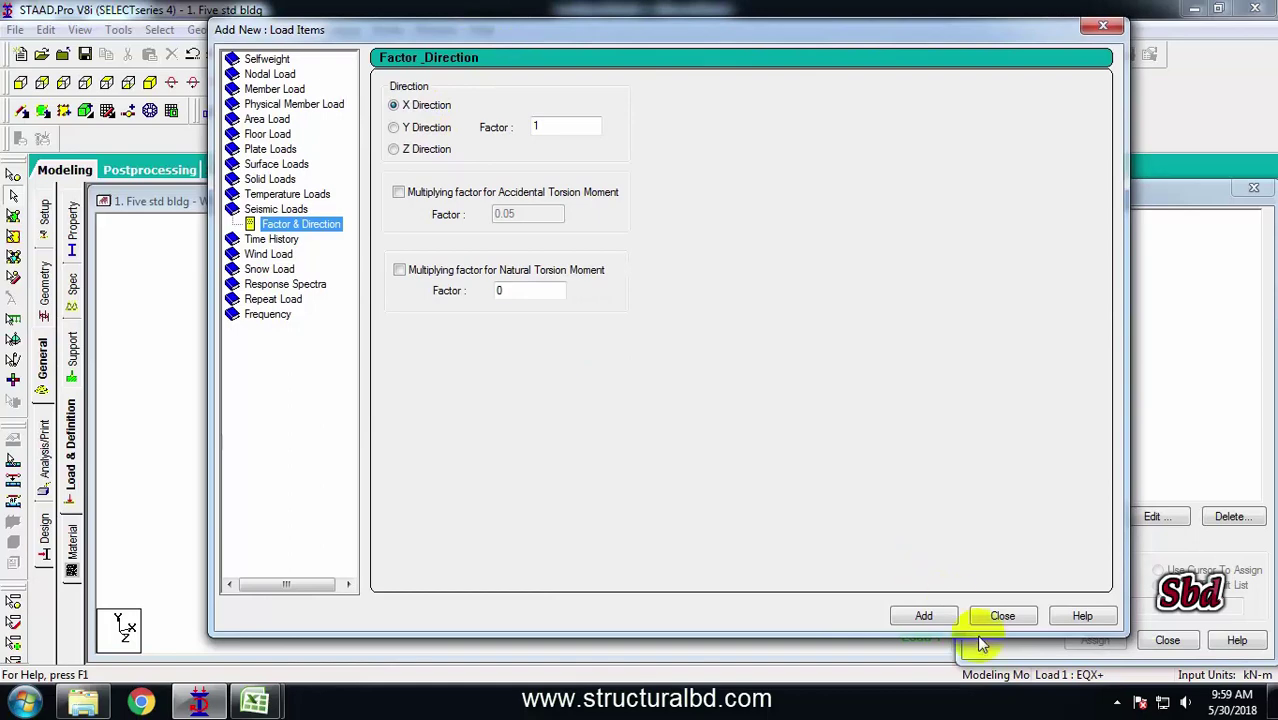
click(922, 614)
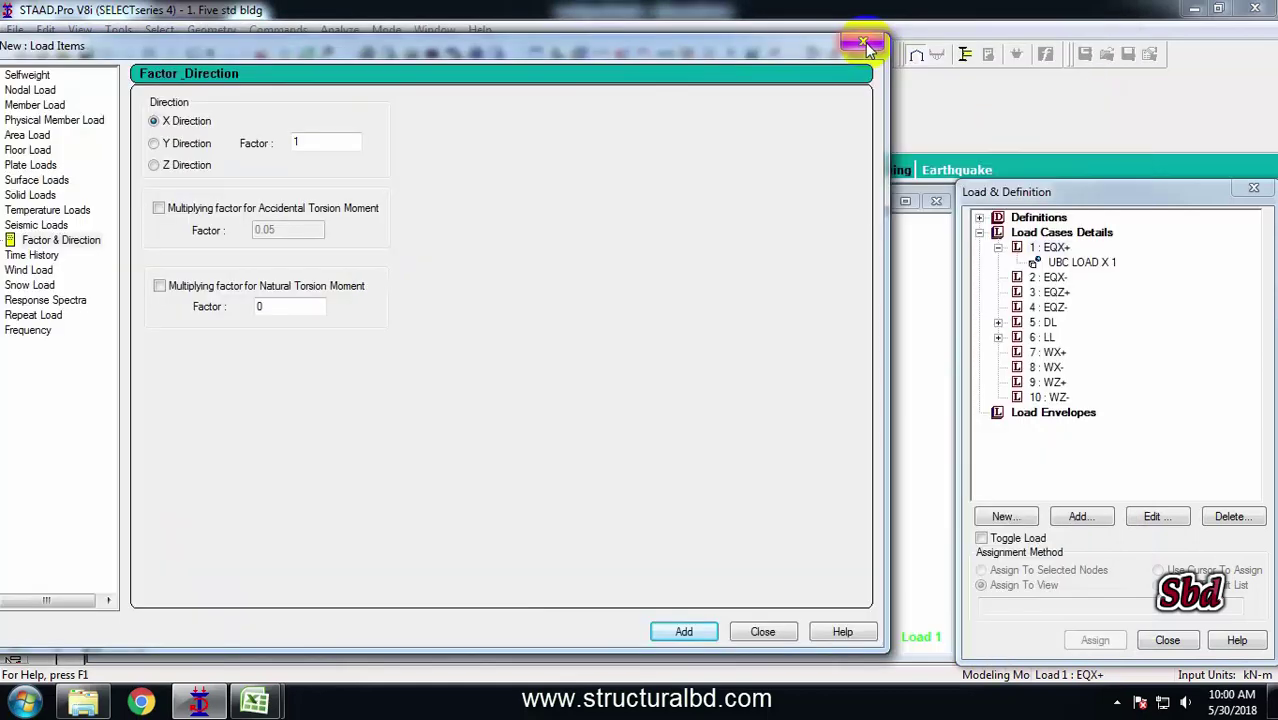
click(756, 628)
- Add a seismic load in the X direction with factor -1 to load case 2: EQX-
click(1048, 277)
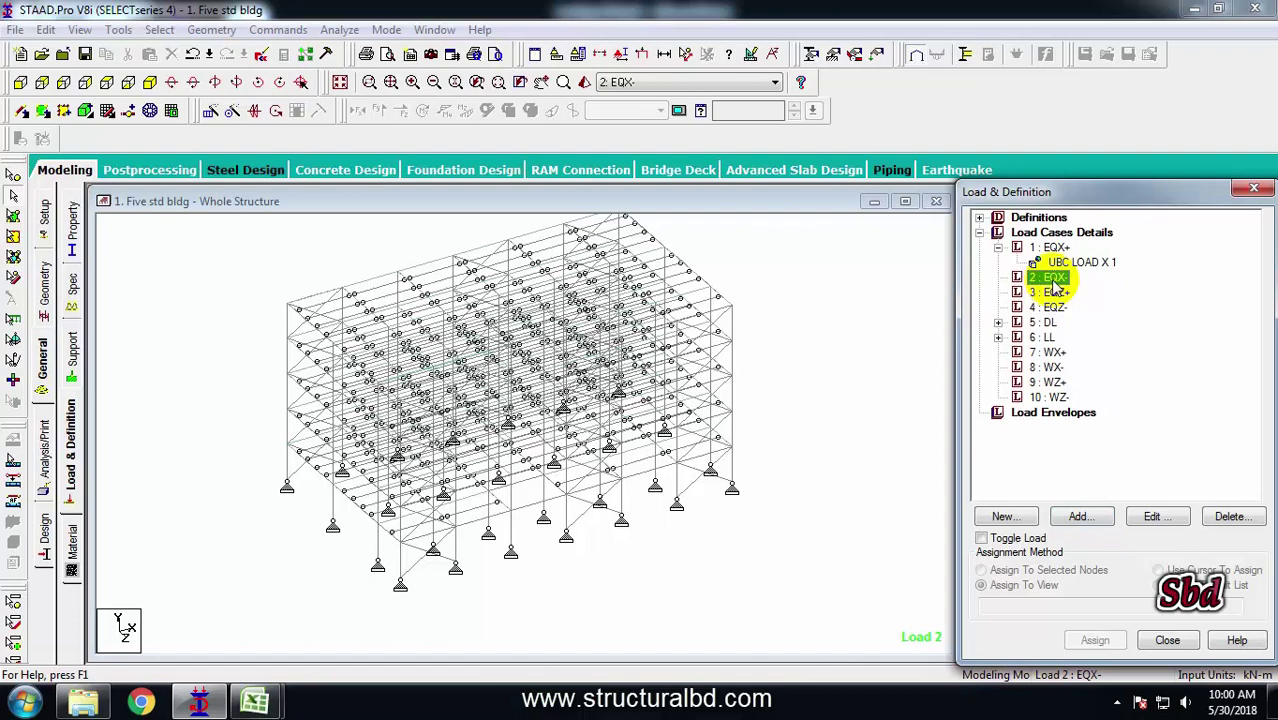
click(1080, 516)
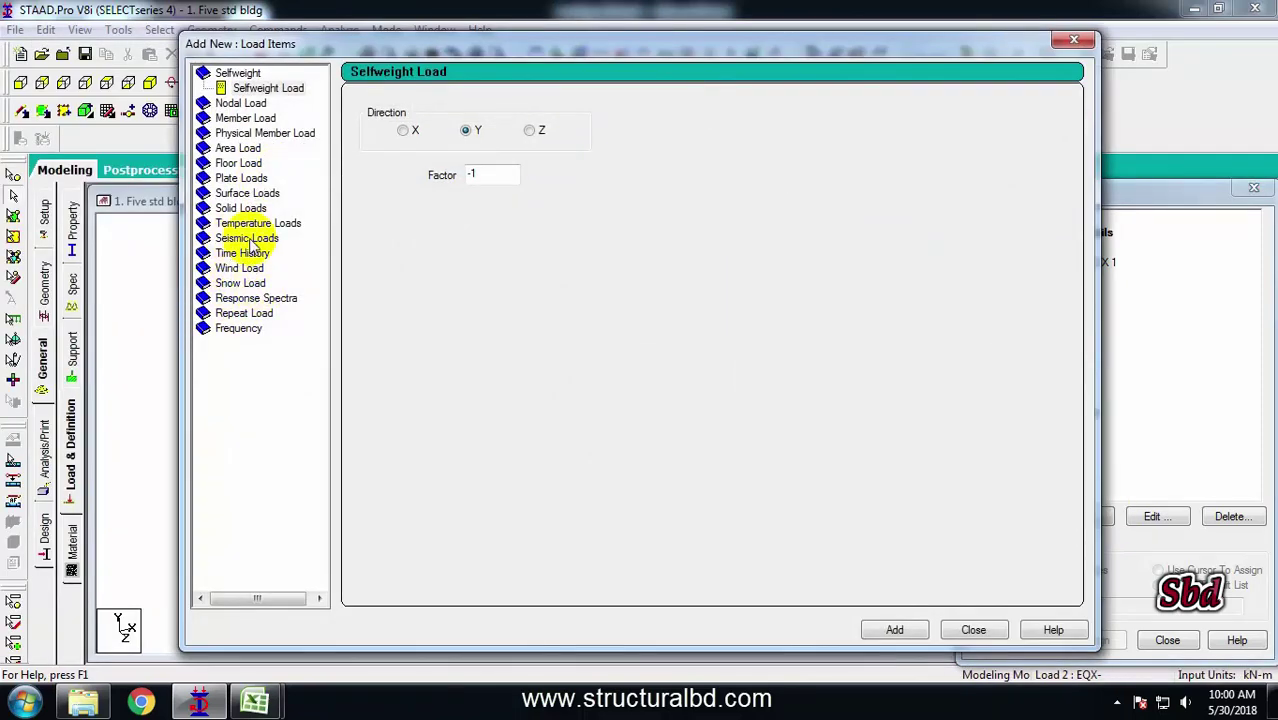
click(247, 238)
mouse_move(415, 51)
mouse_down()
mouse_move(557, 65)
mouse_move(393, 41)
mouse_up()
drag(492, 129, 443, 129)
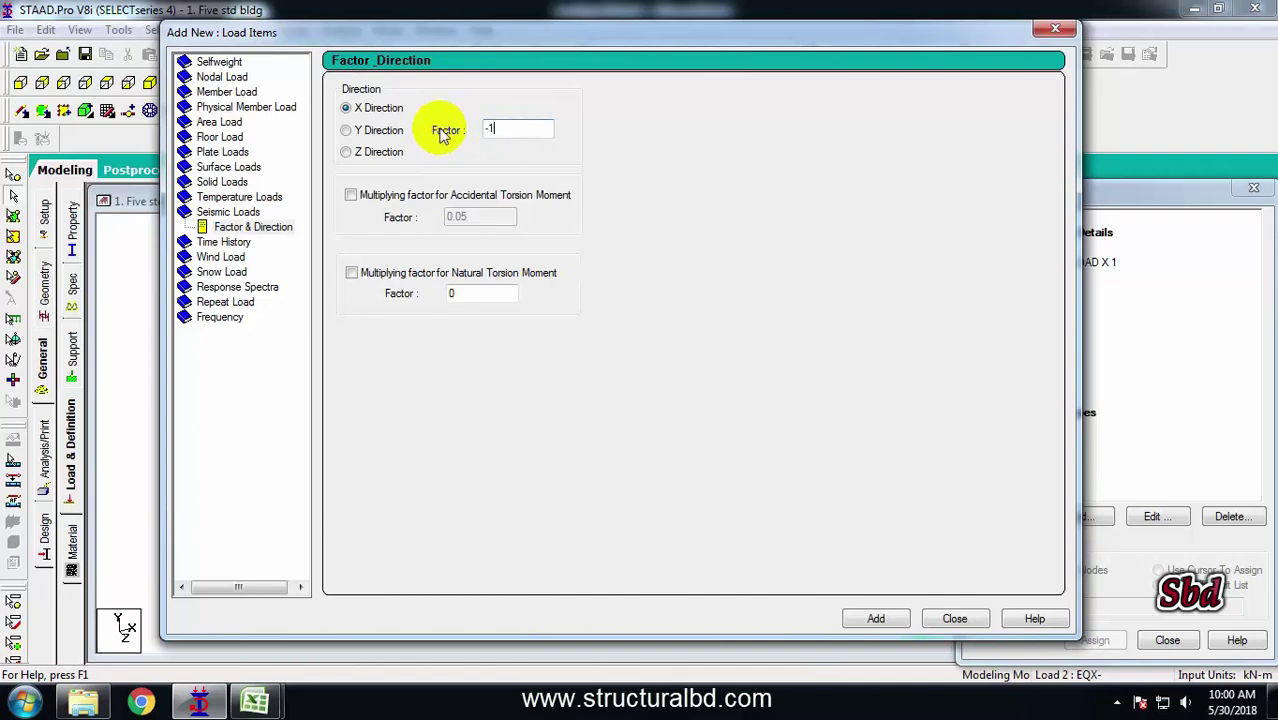
click(877, 620)
click(954, 618)
- Add a seismic load in the Z direction with factor 1 to load case 3: EQZ+
click(1050, 307)
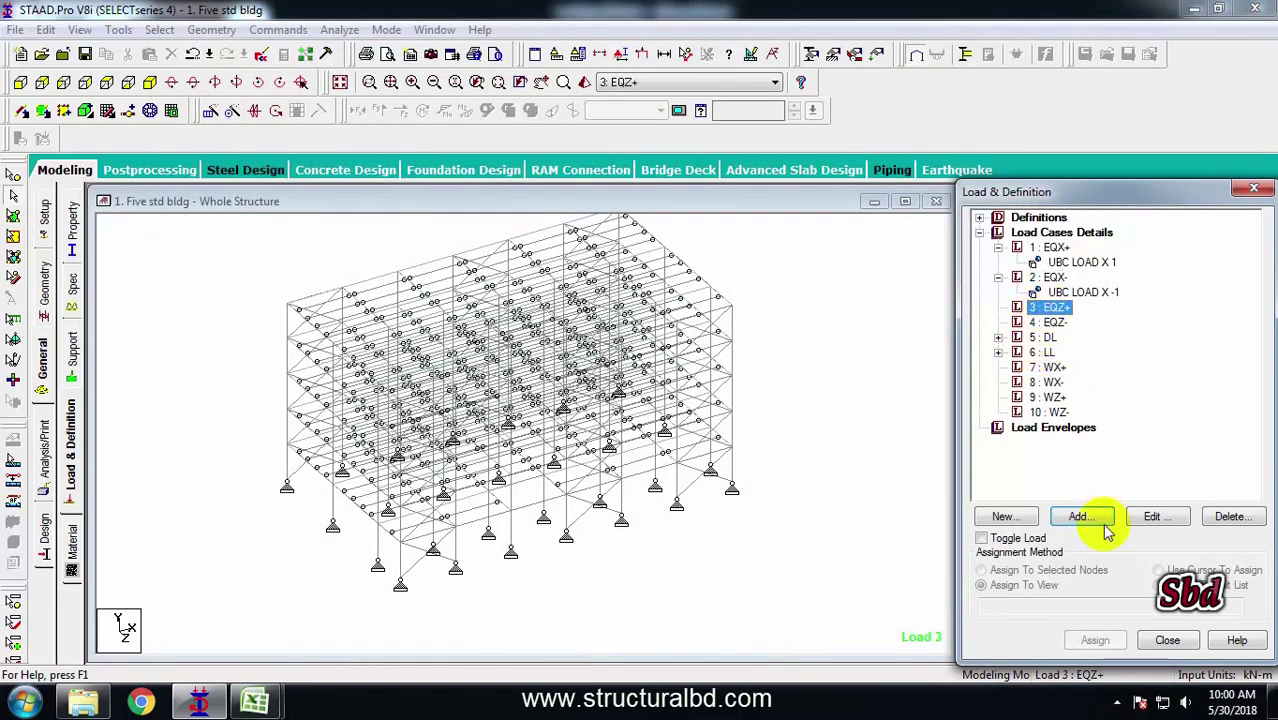
click(1078, 516)
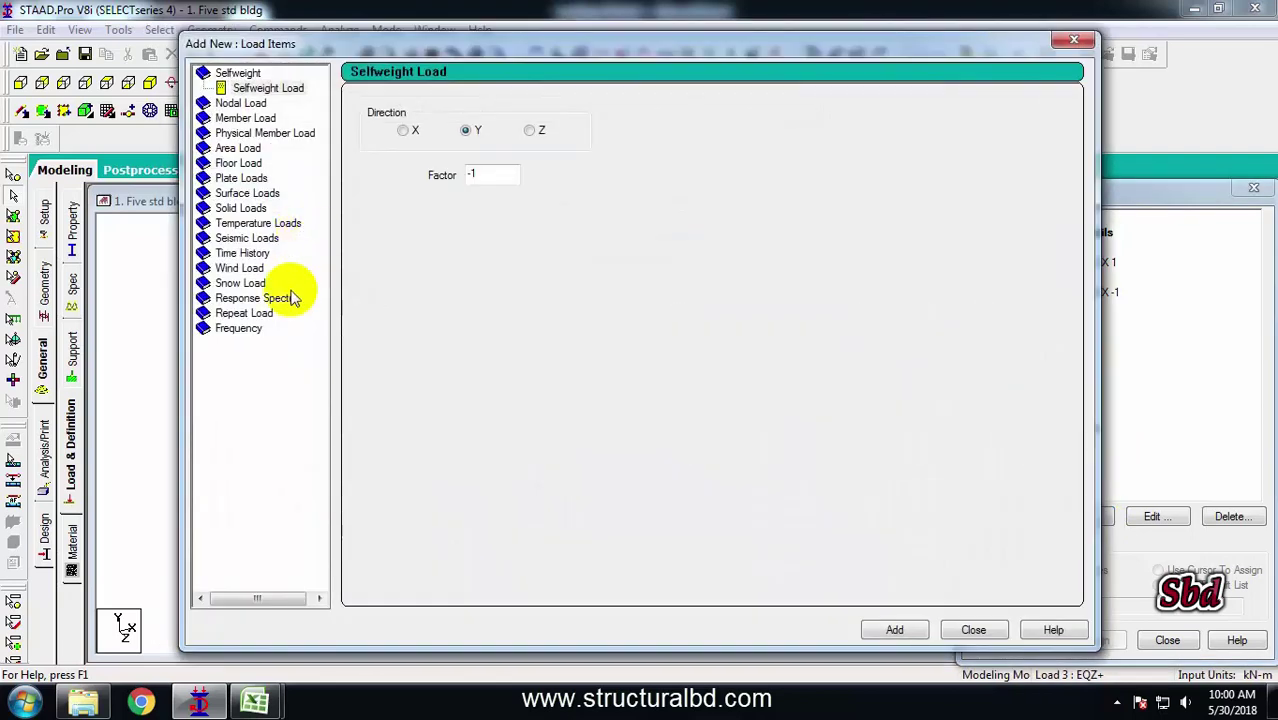
click(242, 239)
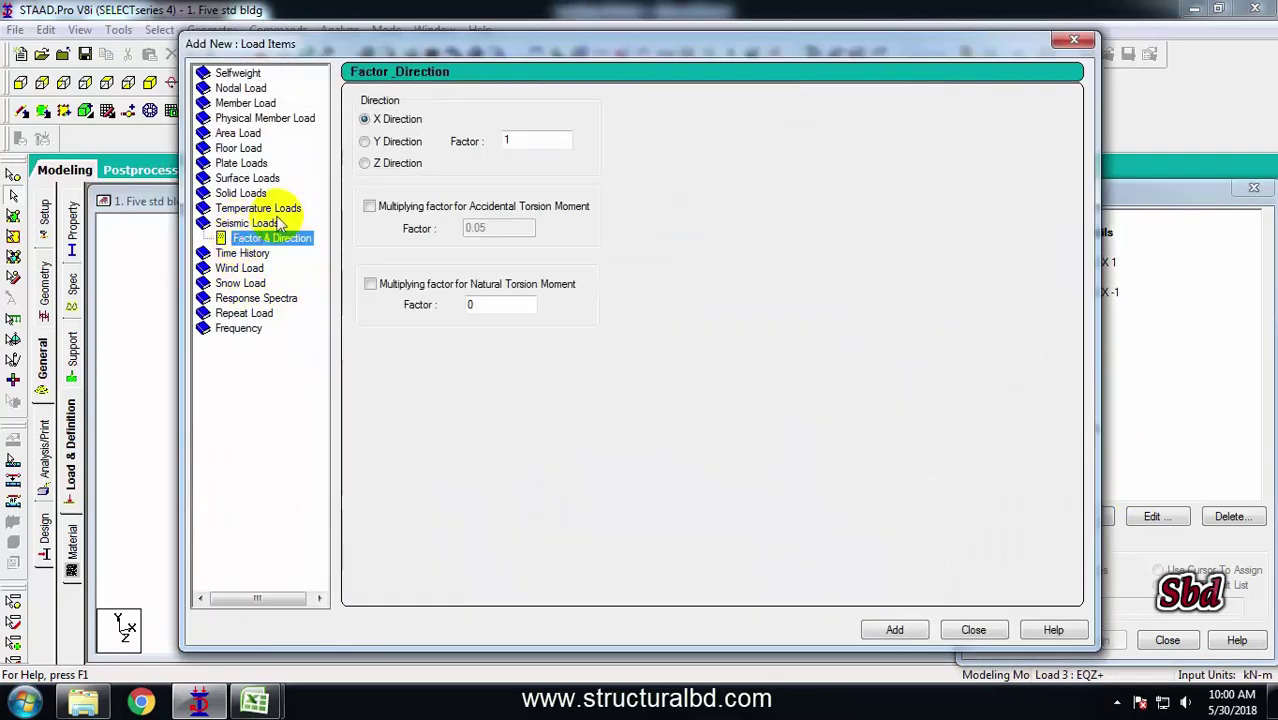
click(365, 163)
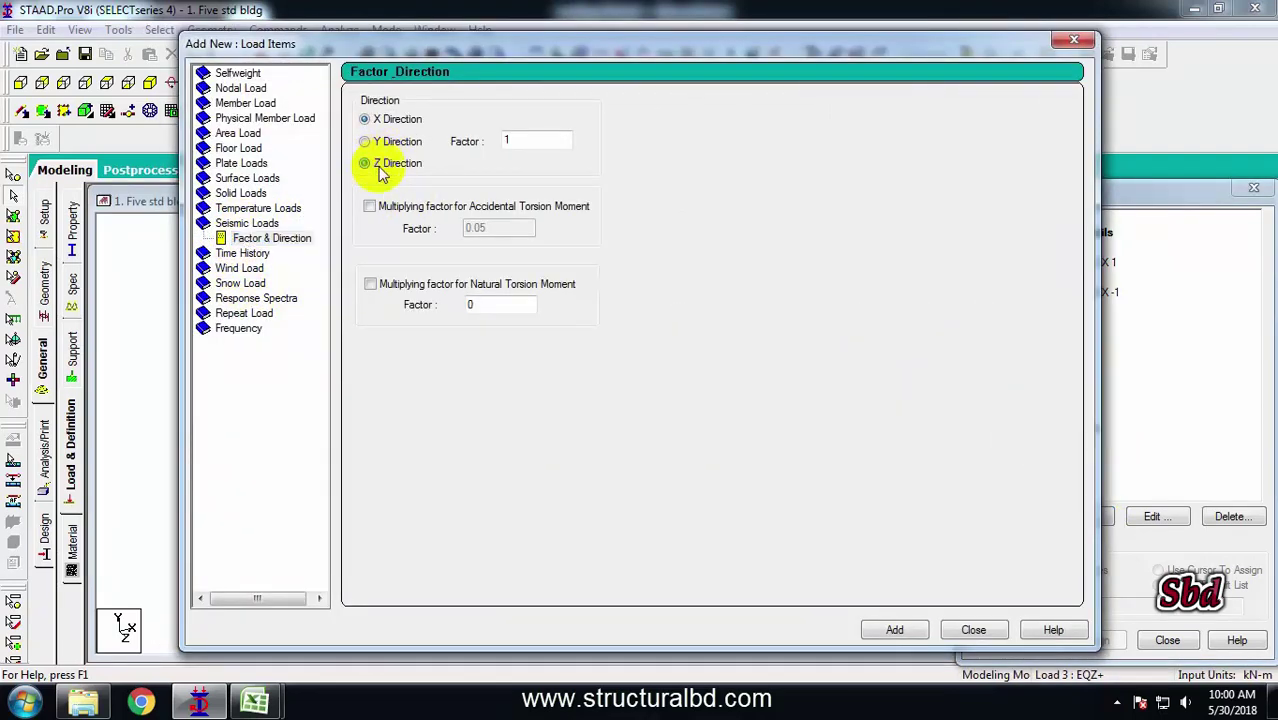
click(901, 630)
click(968, 634)
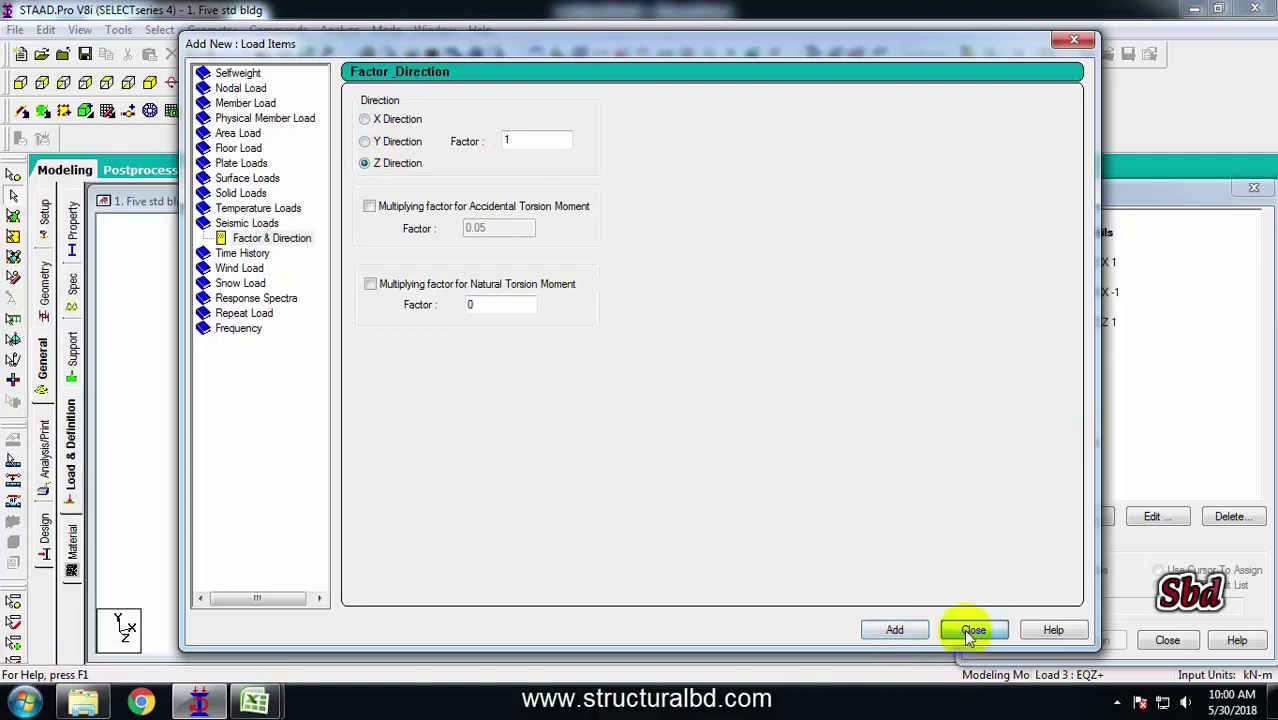
- Add a seismic load in the Z direction with factor -1 to load case 4: EQZ-
click(1050, 338)
click(1080, 518)
click(247, 238)
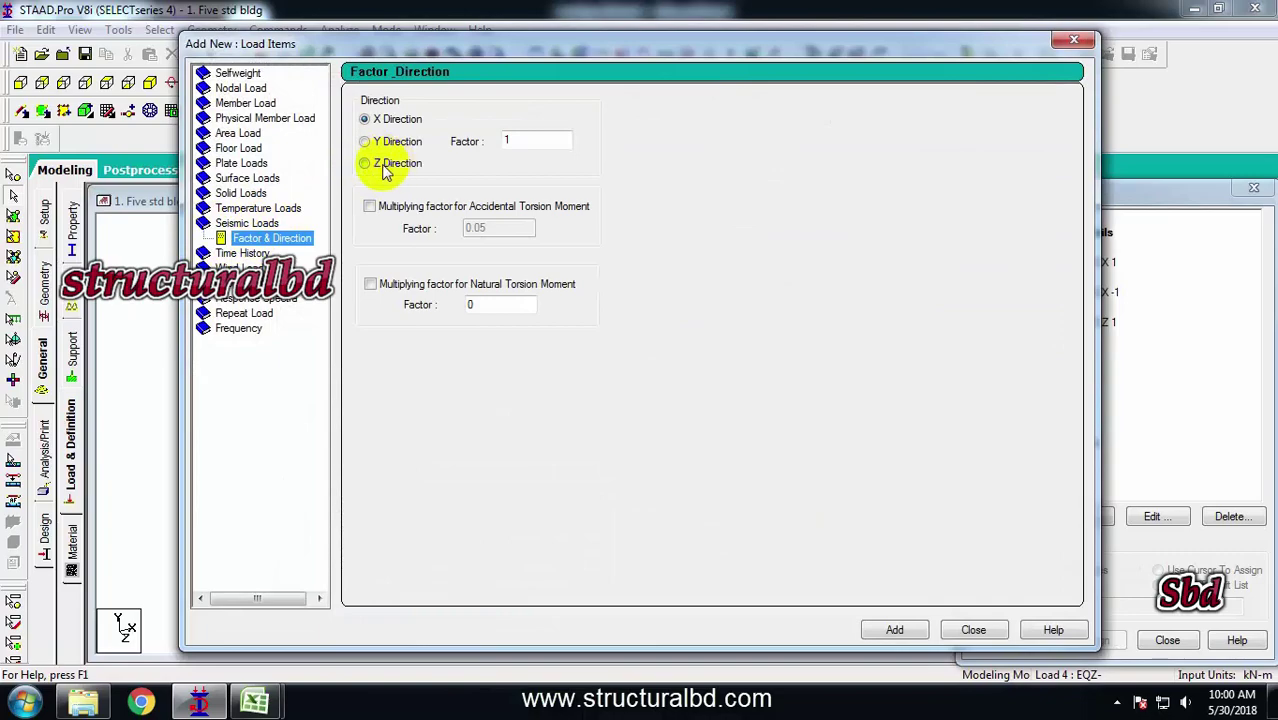
click(366, 163)
double_click(533, 140)
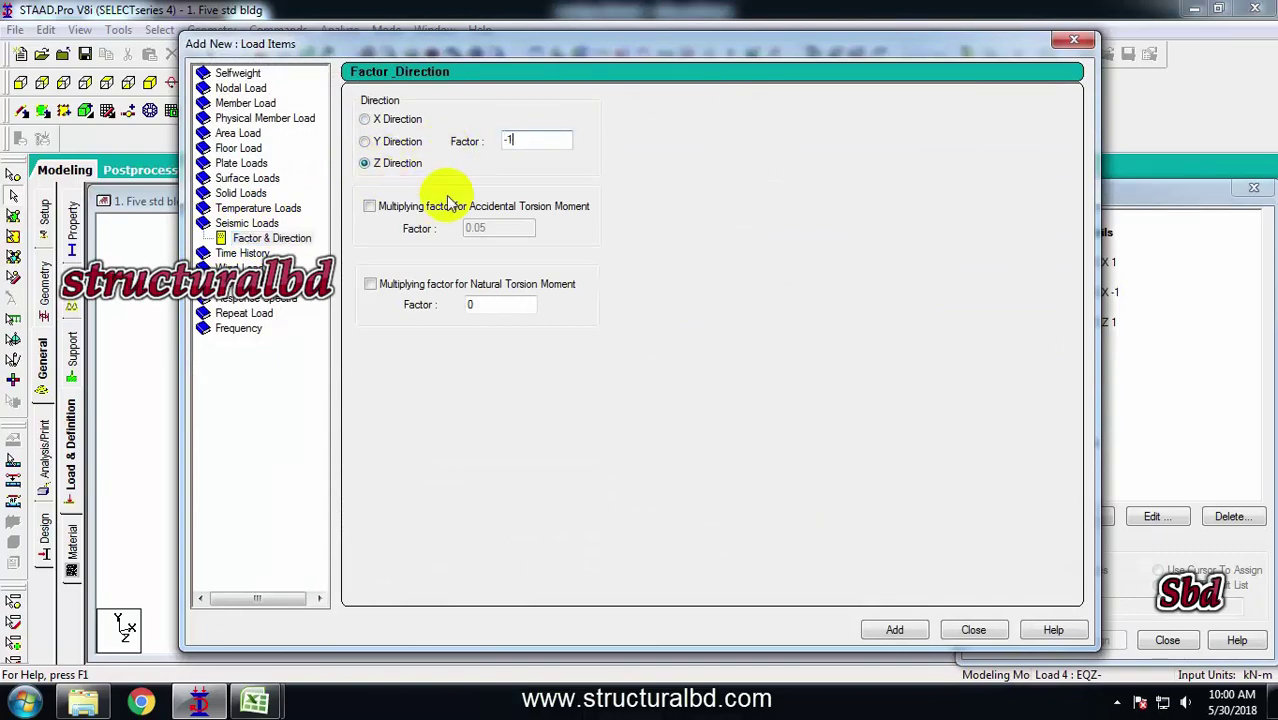
click(894, 629)
click(974, 629)
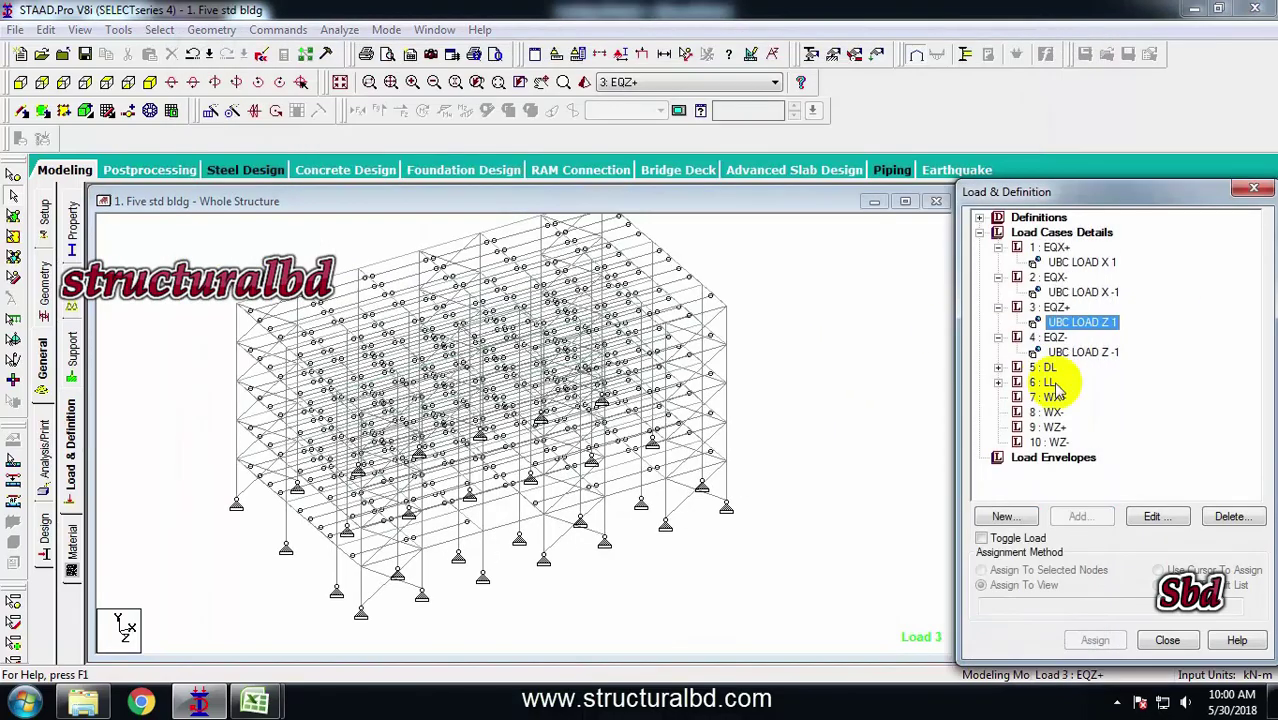
- Add a type 2 wind load on the X windward face with factor 1 to load case 7: WX+, declining the auto save
click(1051, 397)
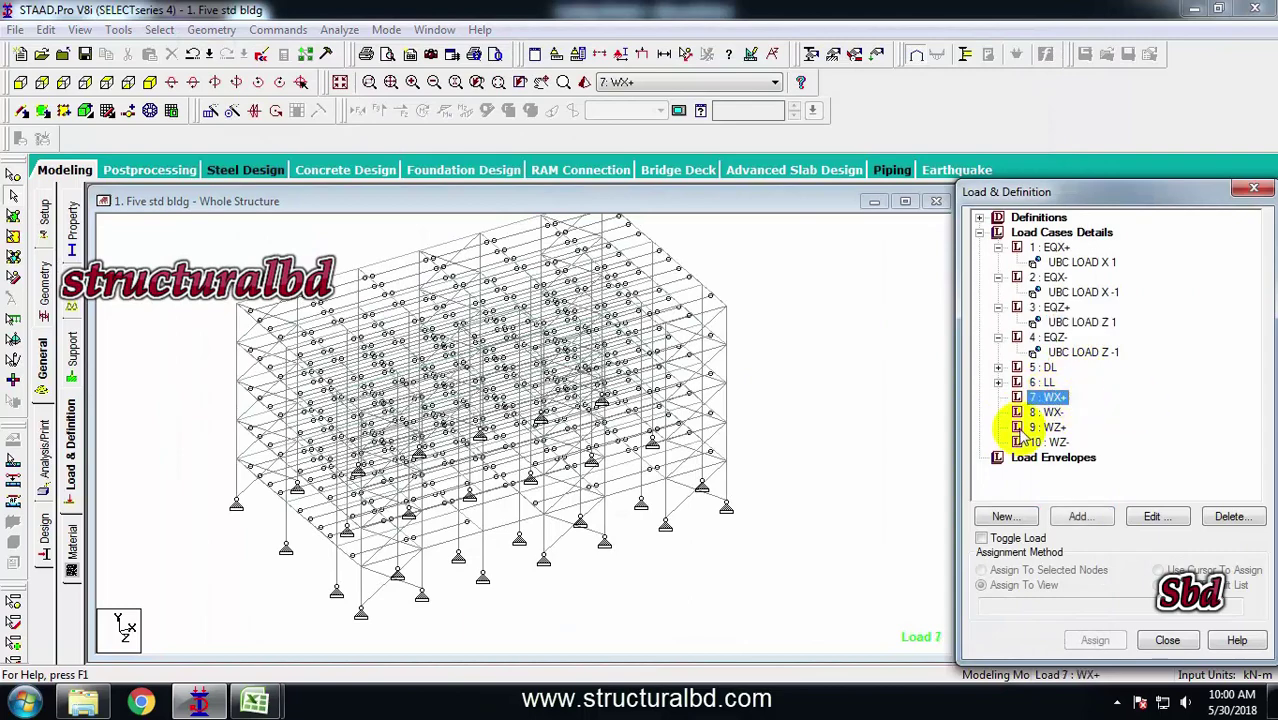
click(1078, 516)
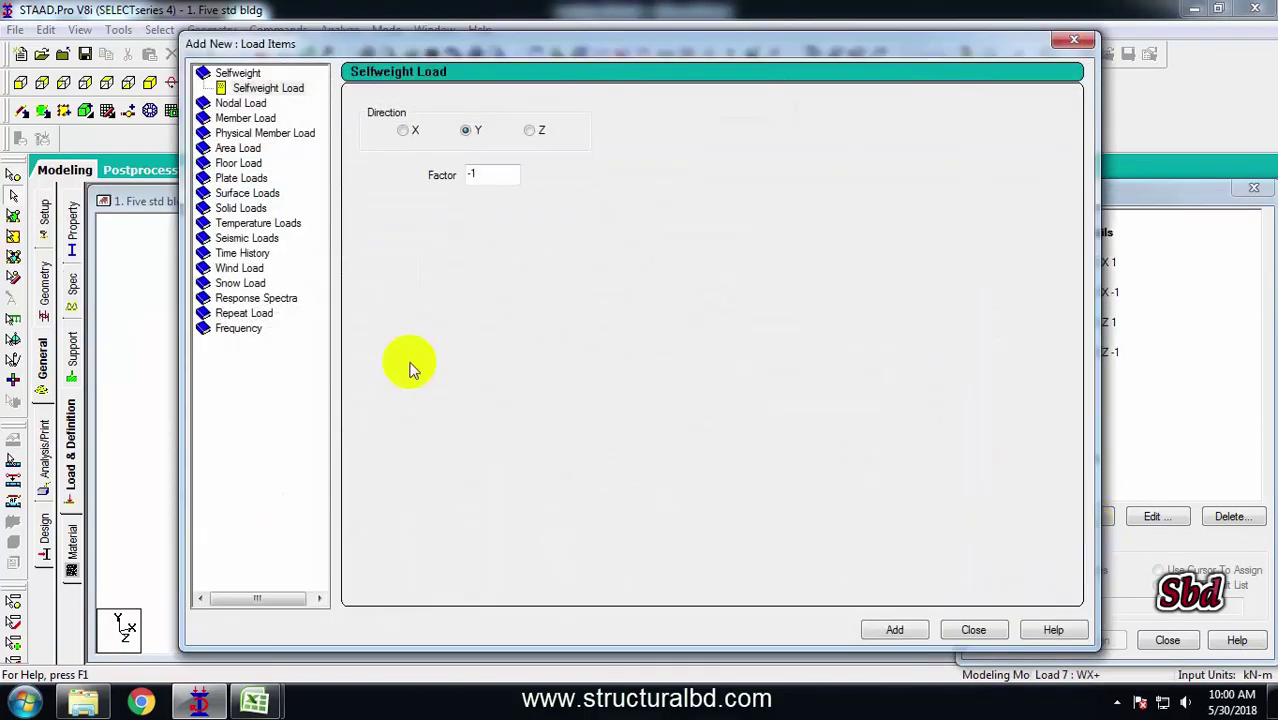
click(238, 269)
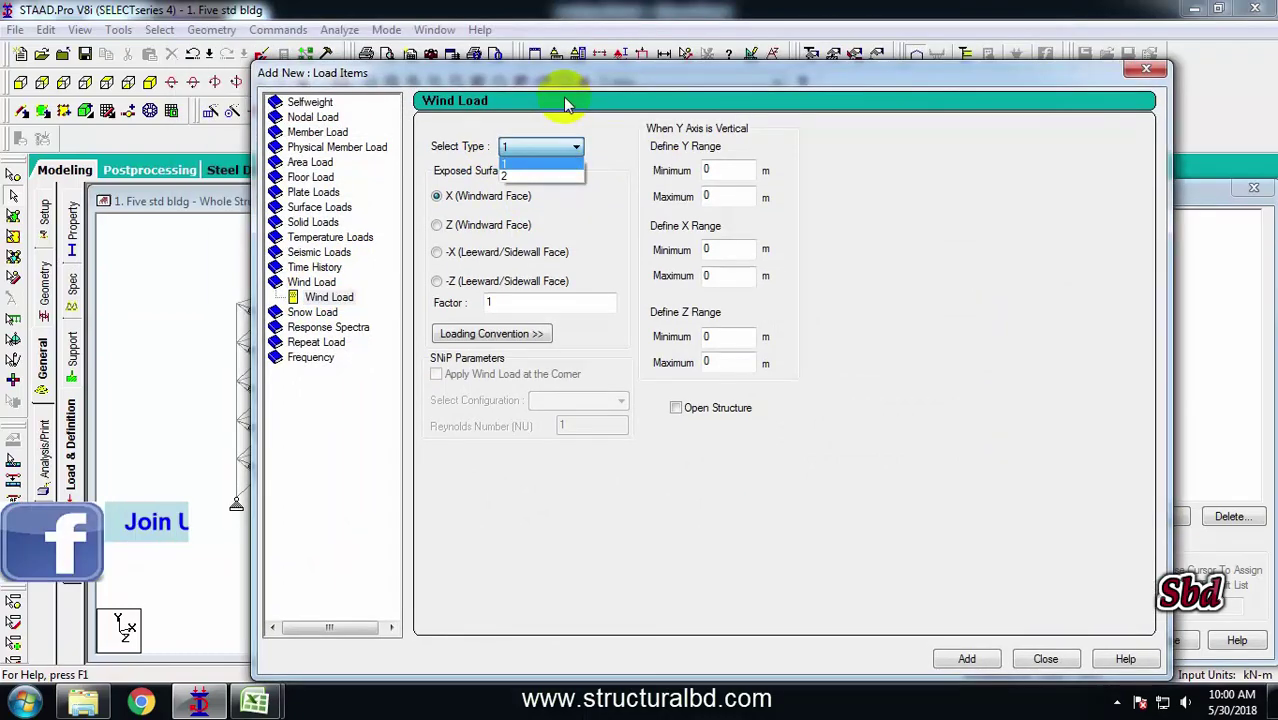
drag(565, 73, 762, 583)
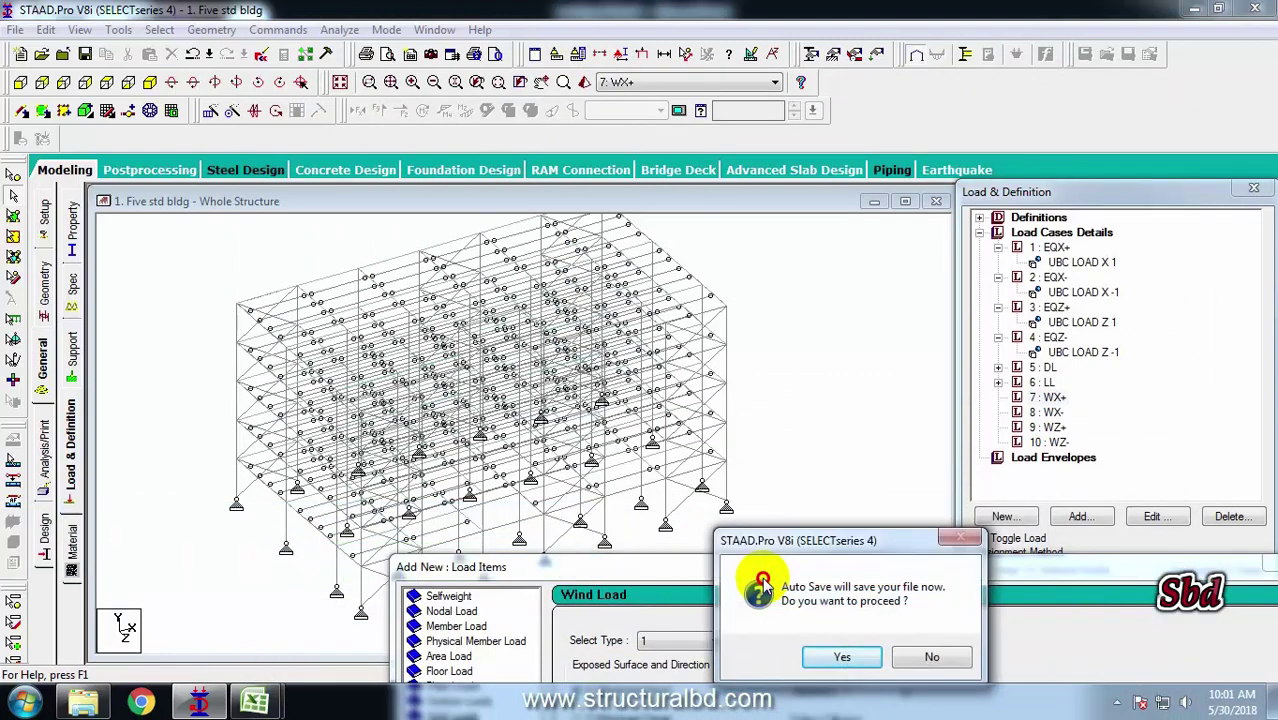
click(925, 657)
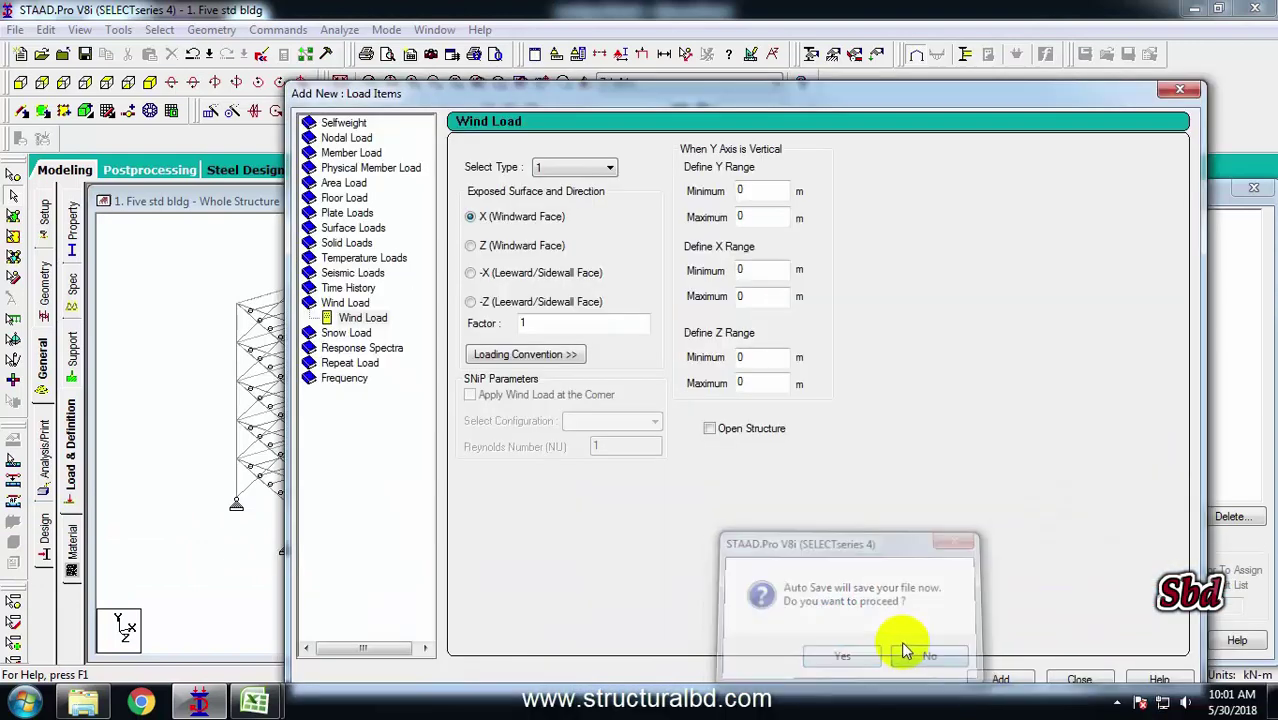
click(606, 170)
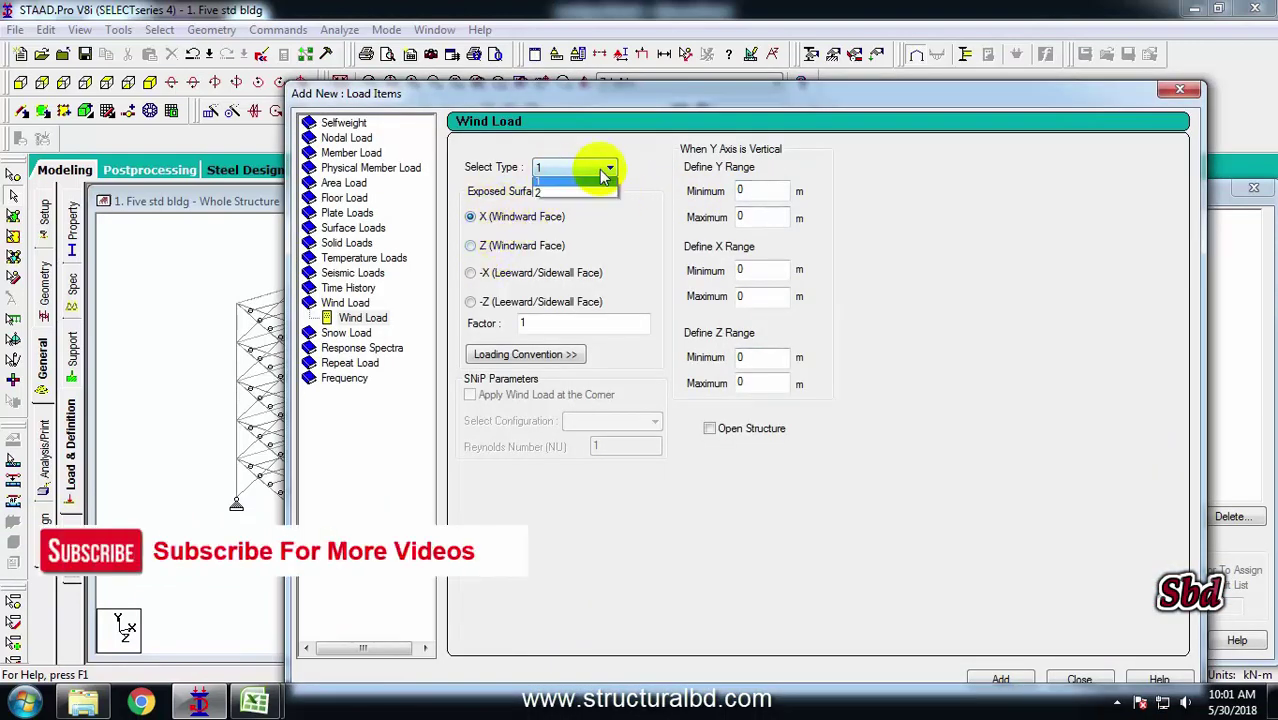
click(565, 196)
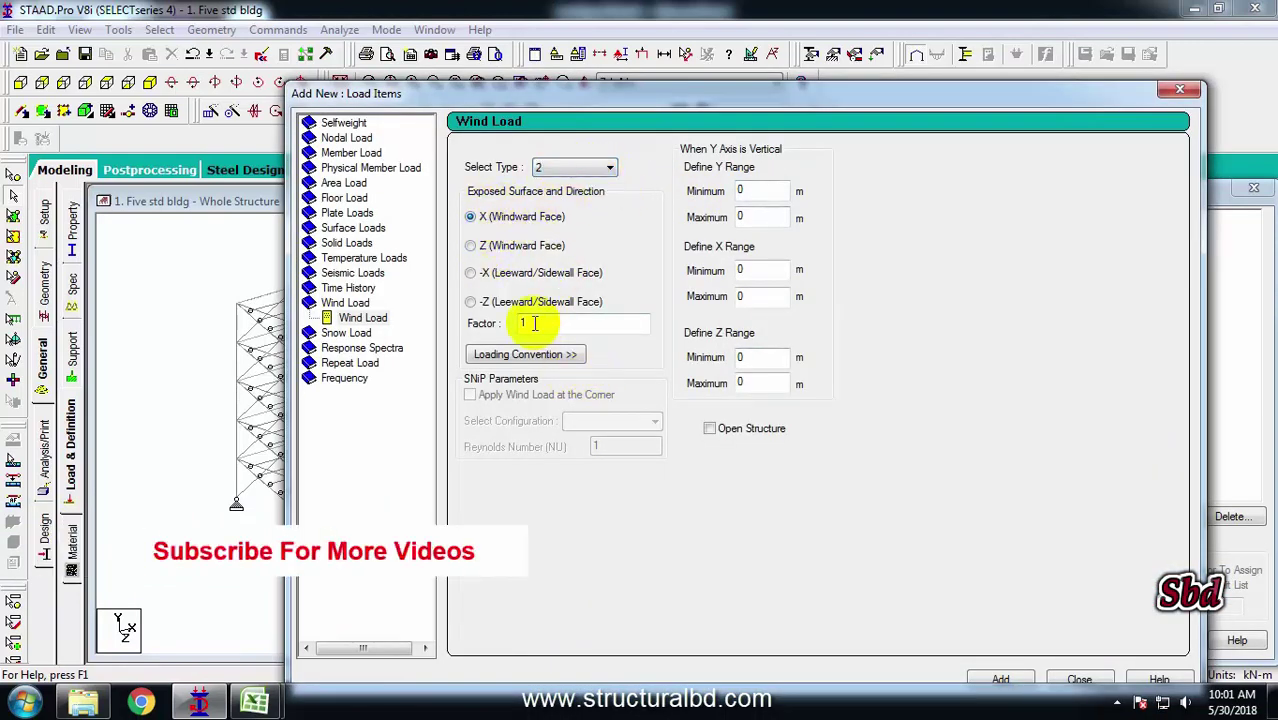
drag(621, 99, 507, 56)
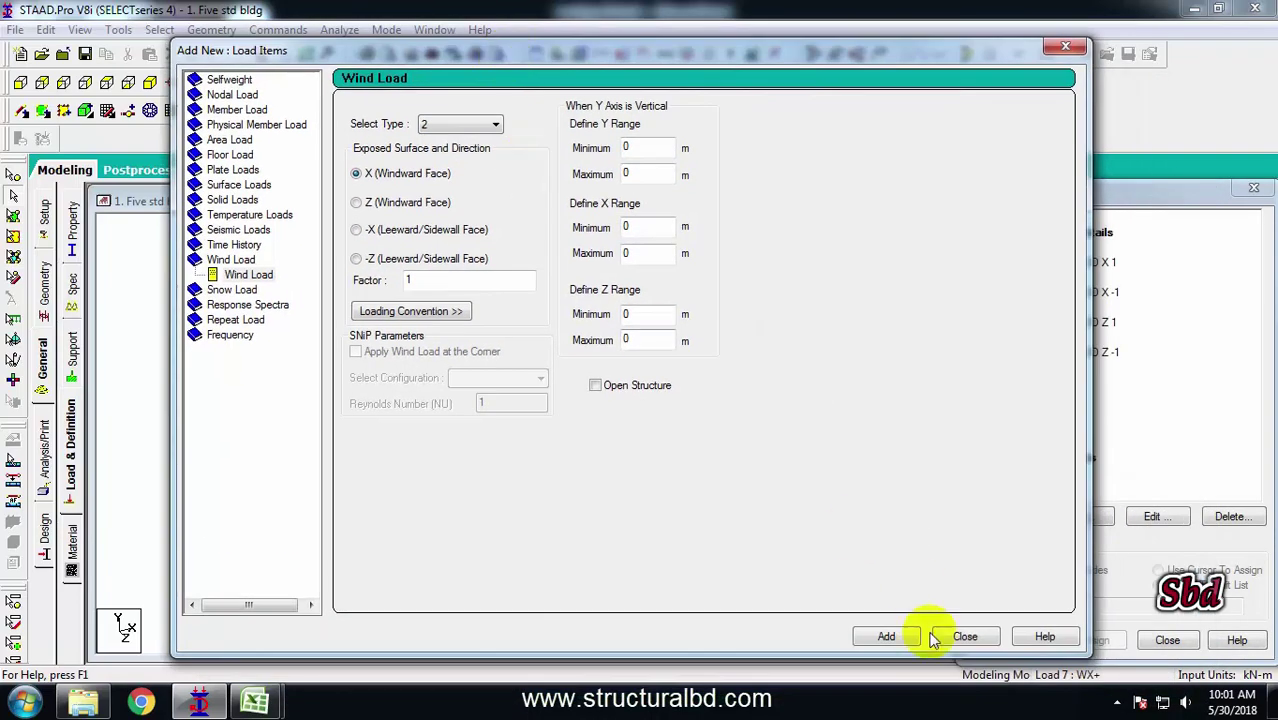
click(889, 637)
click(965, 636)
- Add a type 2 wind load on the X windward face with factor -1 to load case 8: WX-
click(1047, 427)
click(1082, 516)
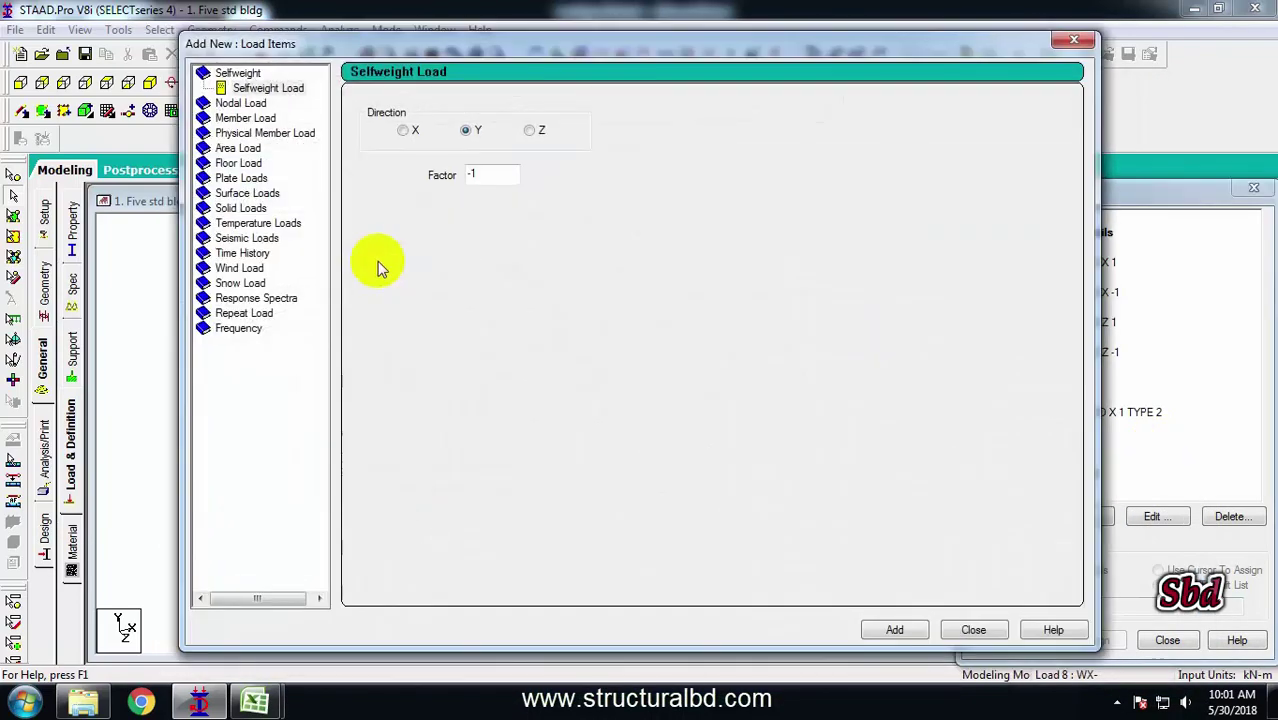
click(240, 254)
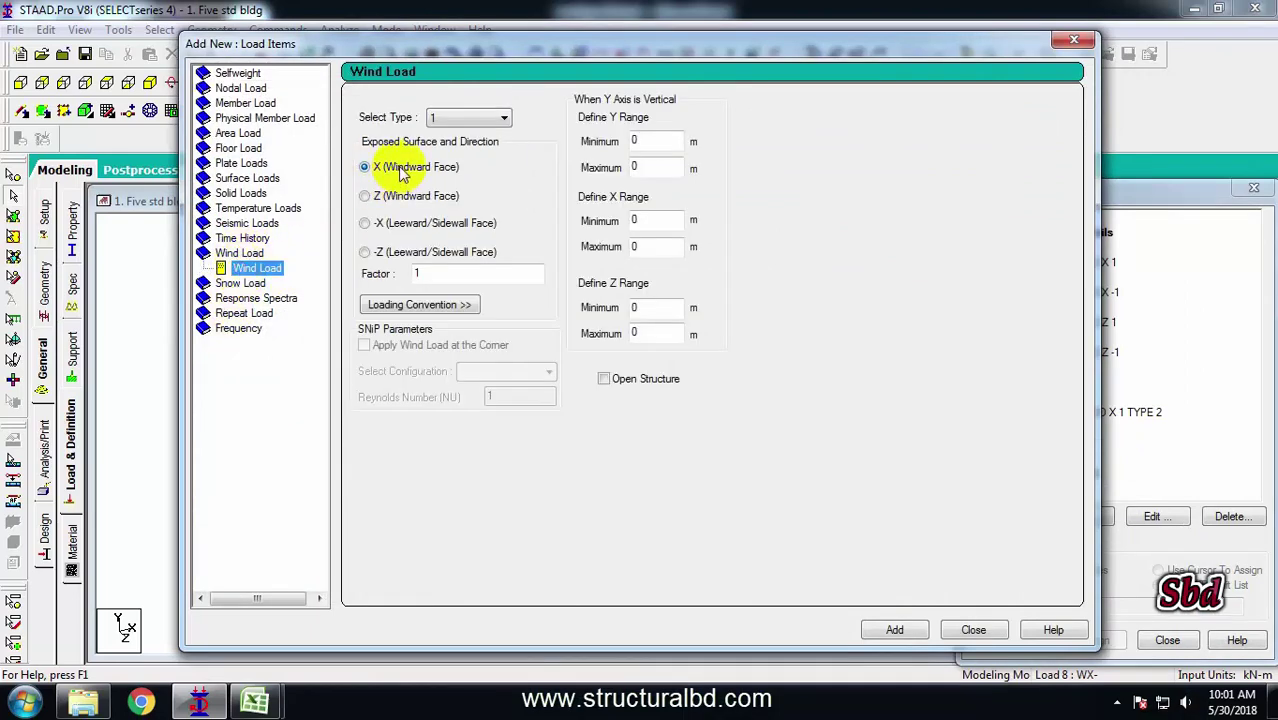
click(500, 118)
click(445, 148)
double_click(418, 276)
text(-1)
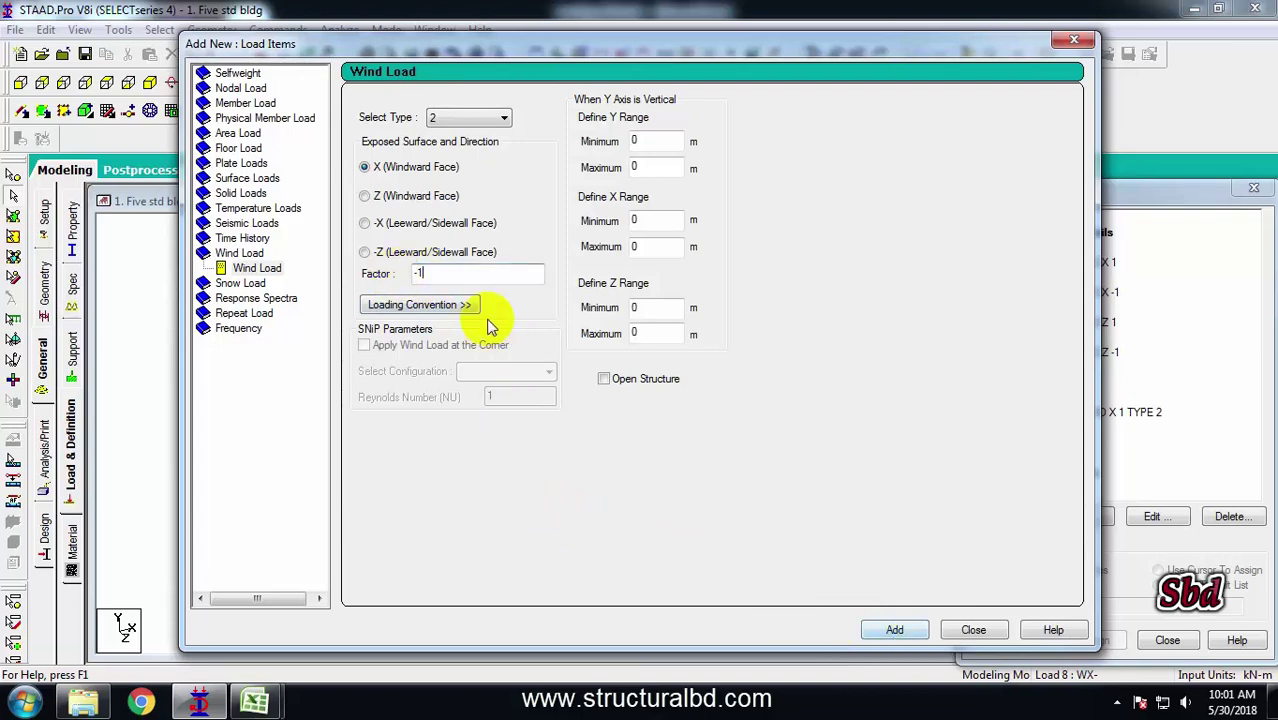
click(977, 630)
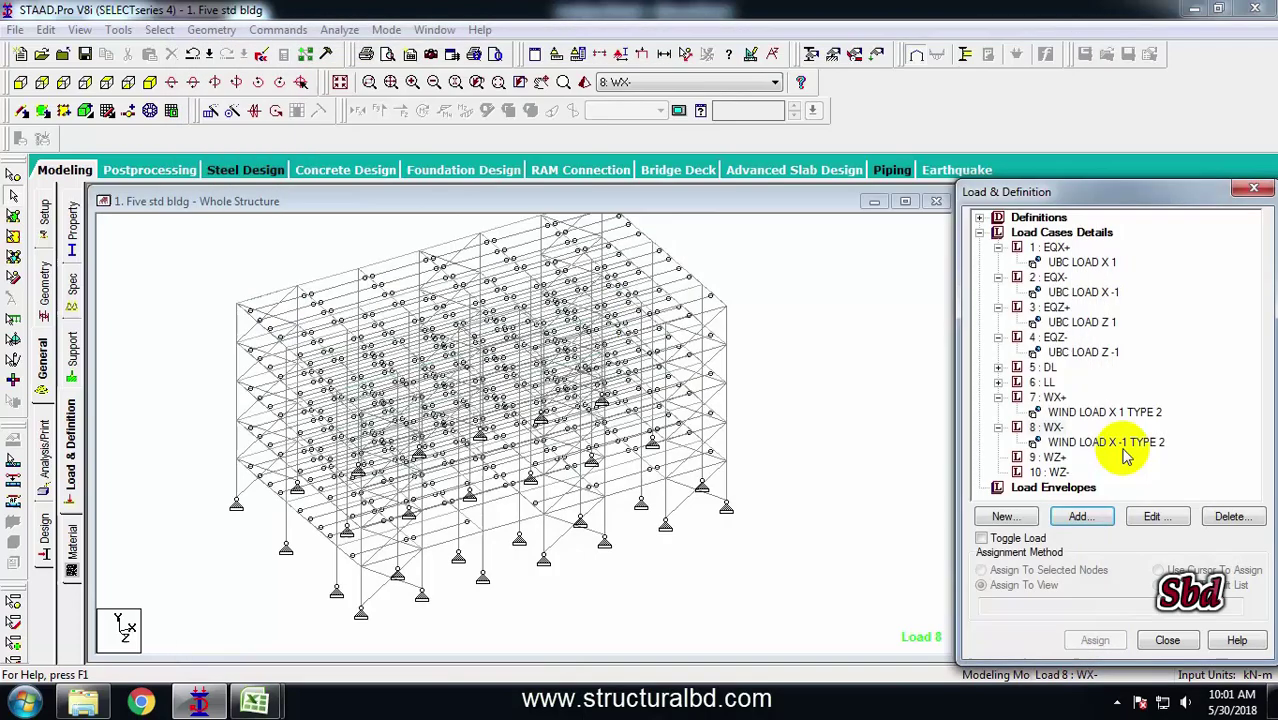
- Add a type 1 wind load on the Z windward face with factor 1 to load case 9: WZ+
click(1050, 458)
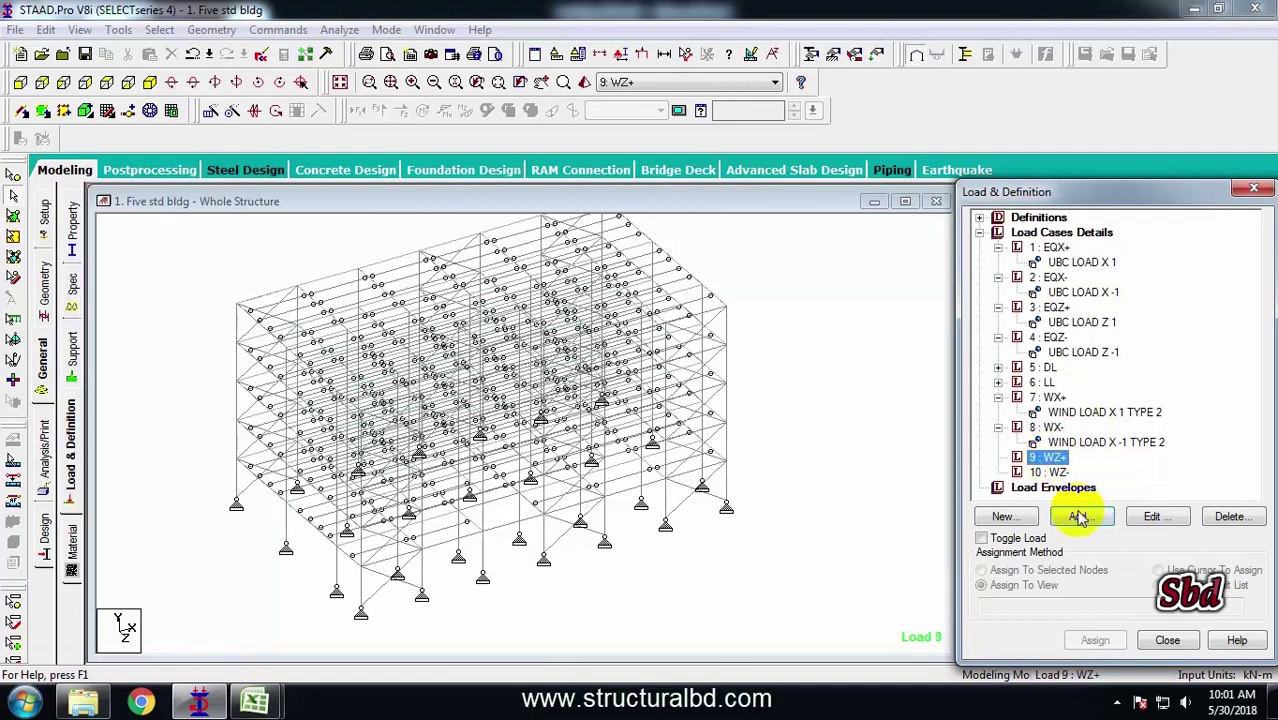
click(1080, 518)
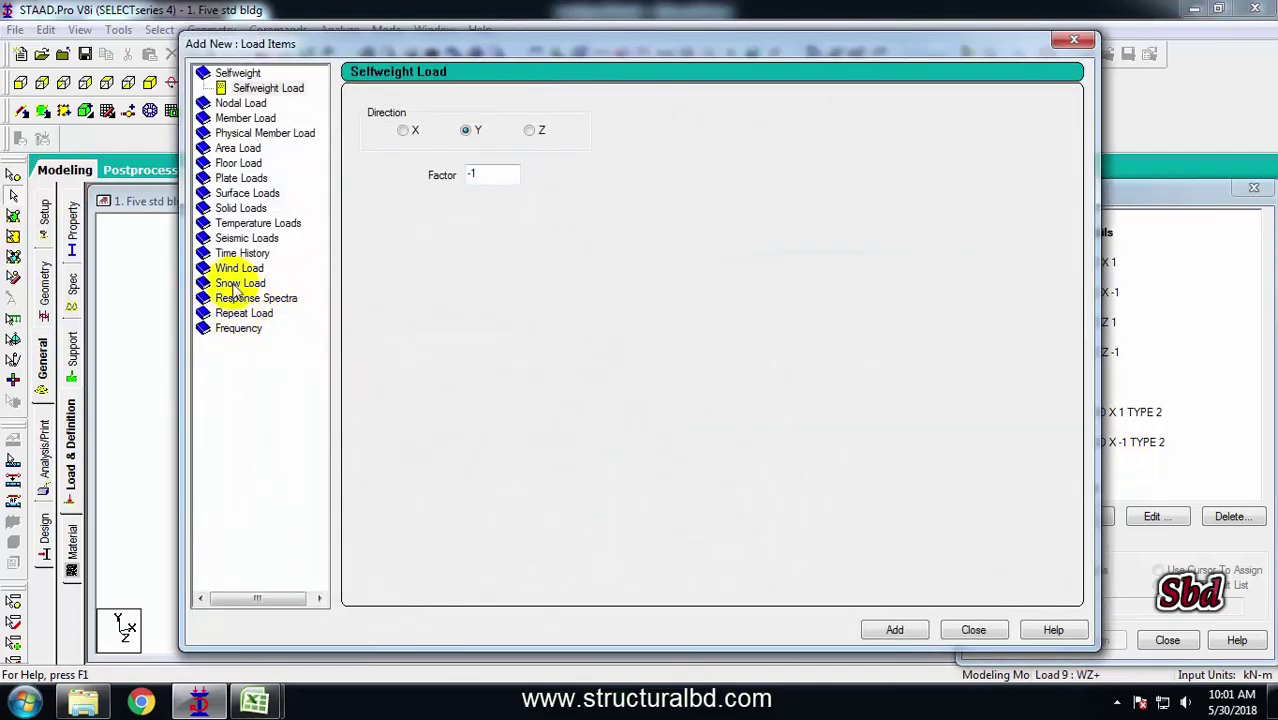
click(240, 269)
click(486, 118)
click(468, 135)
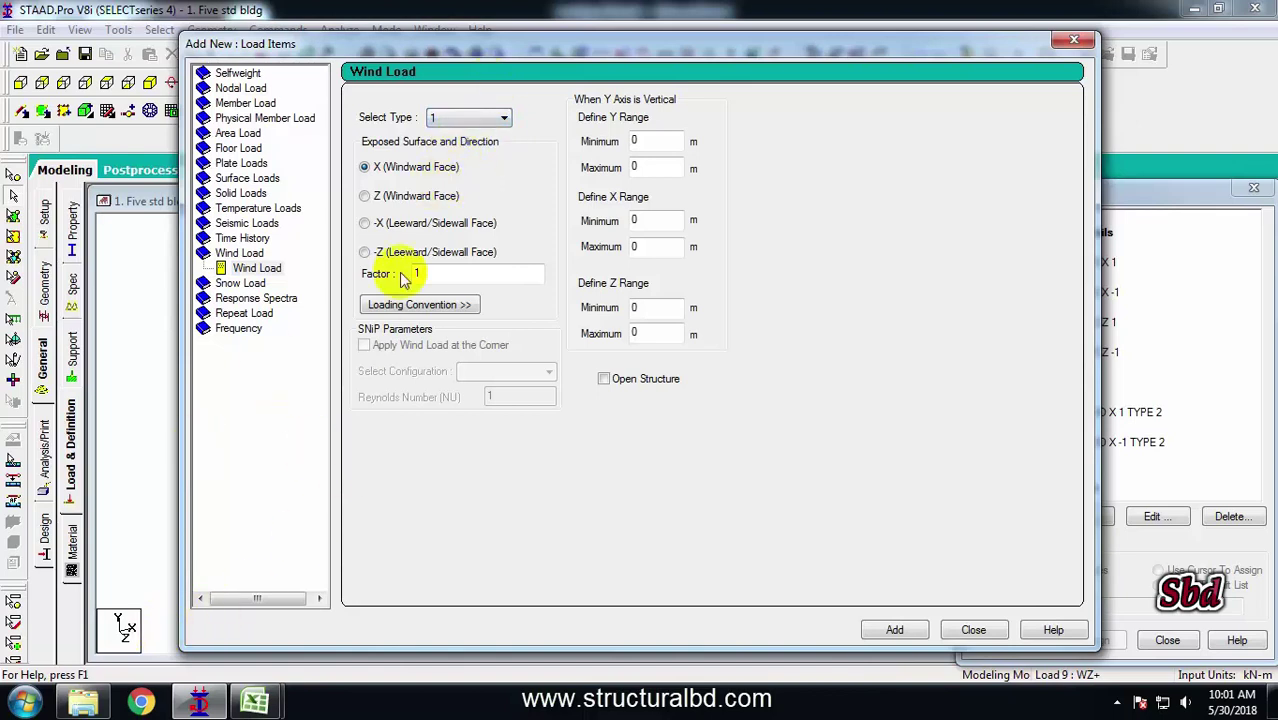
click(392, 199)
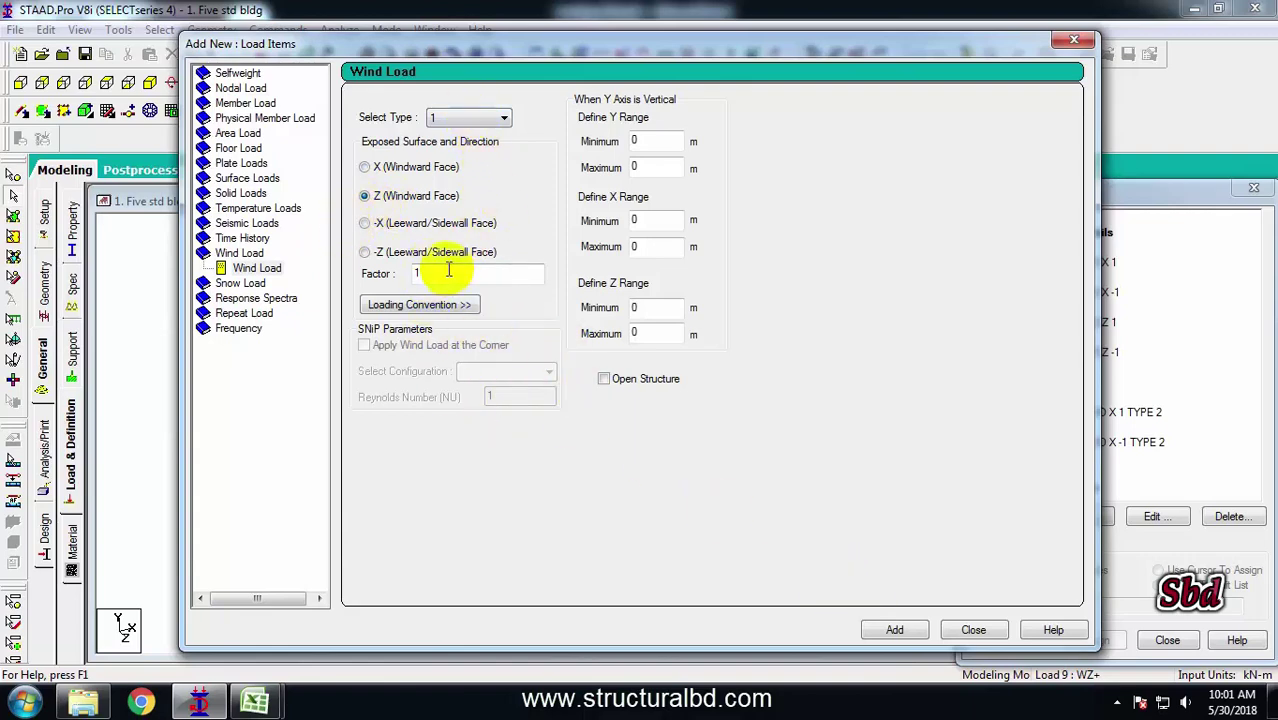
click(894, 629)
click(973, 629)
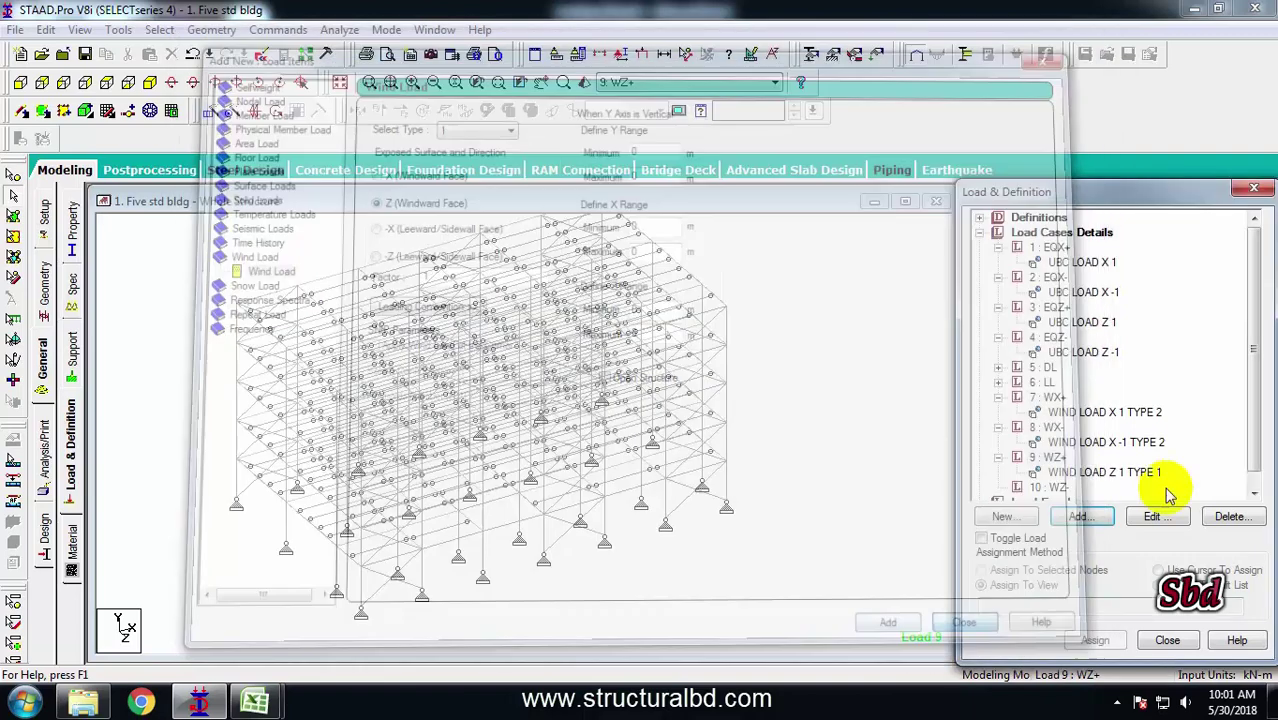
- Add a type 1 wind load on the Z windward face with factor -1 to load case 10: WZ-
click(1058, 488)
click(1081, 516)
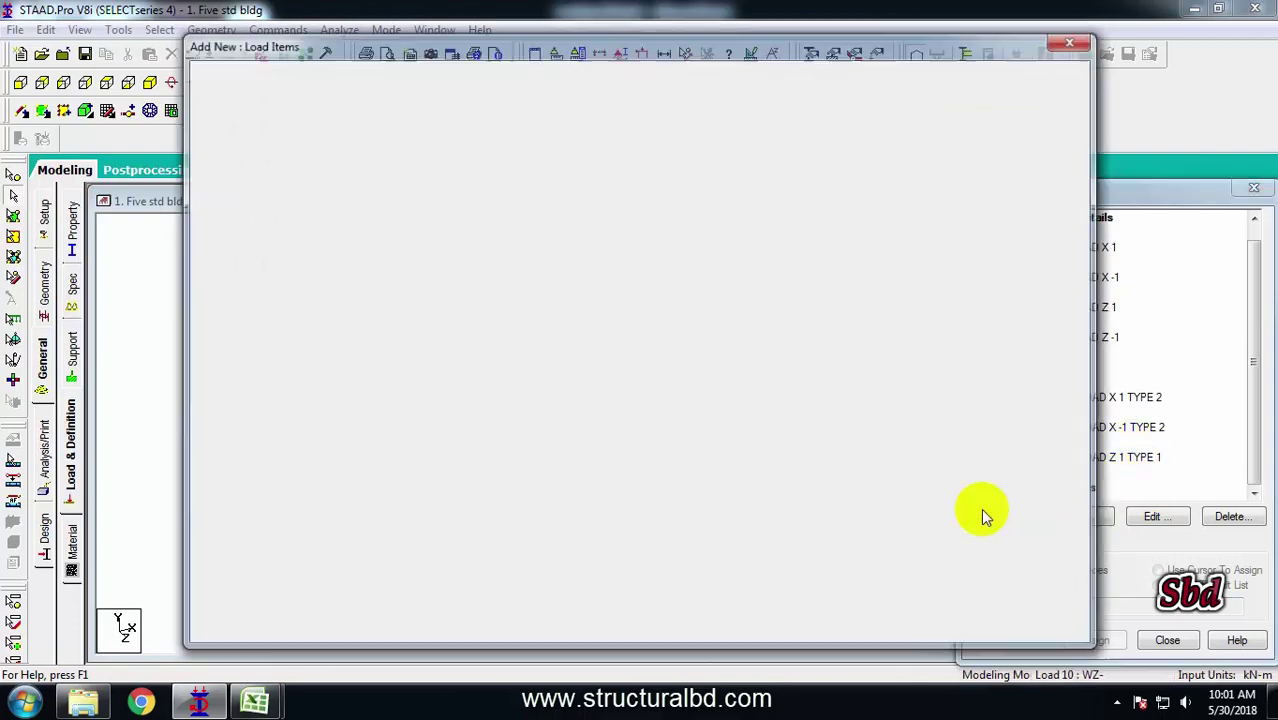
click(239, 270)
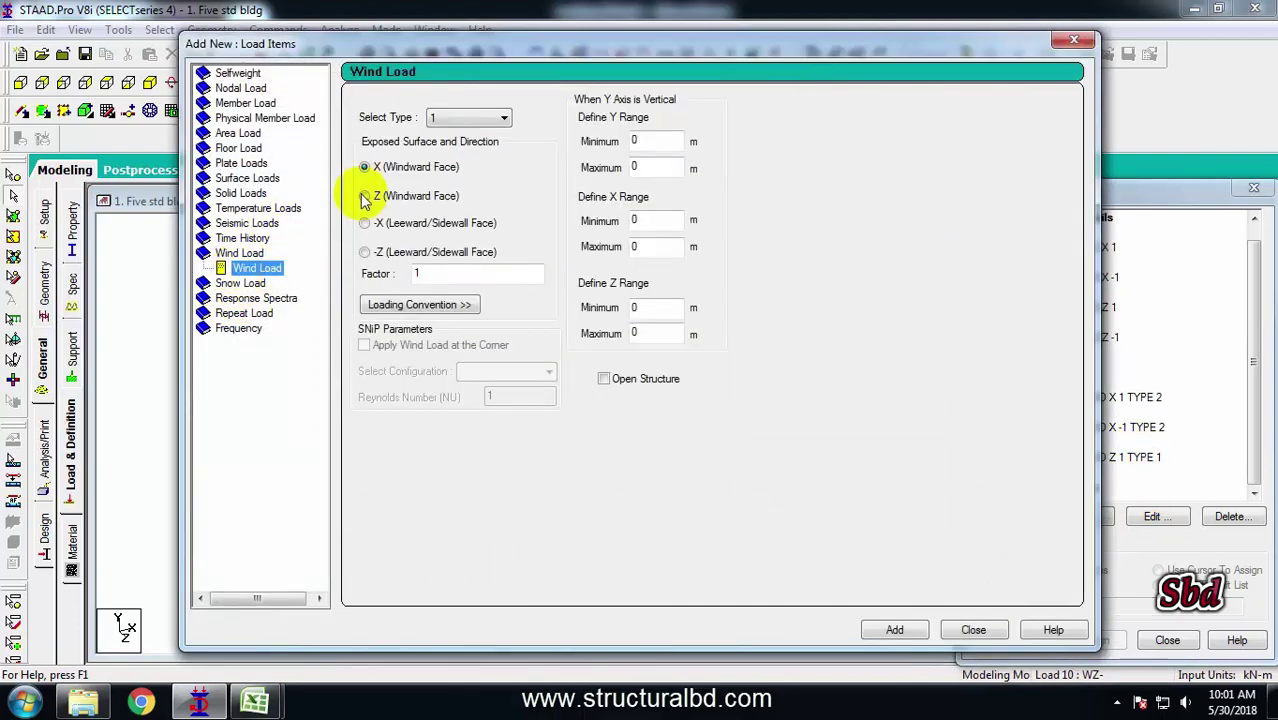
click(392, 199)
double_click(459, 276)
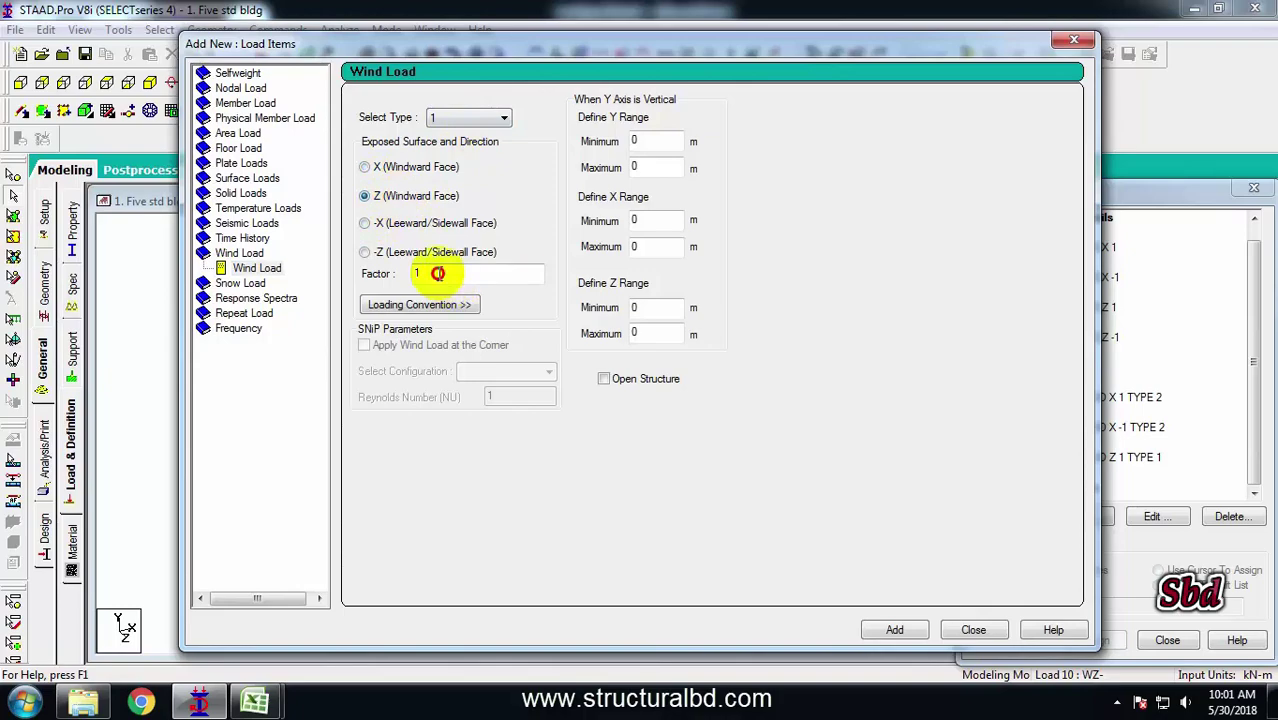
text(-1)
click(894, 629)
click(973, 629)
- Examine the wind load arrows of the WX and WZ load cases on the building model, checking faces and directions
click(1103, 397)
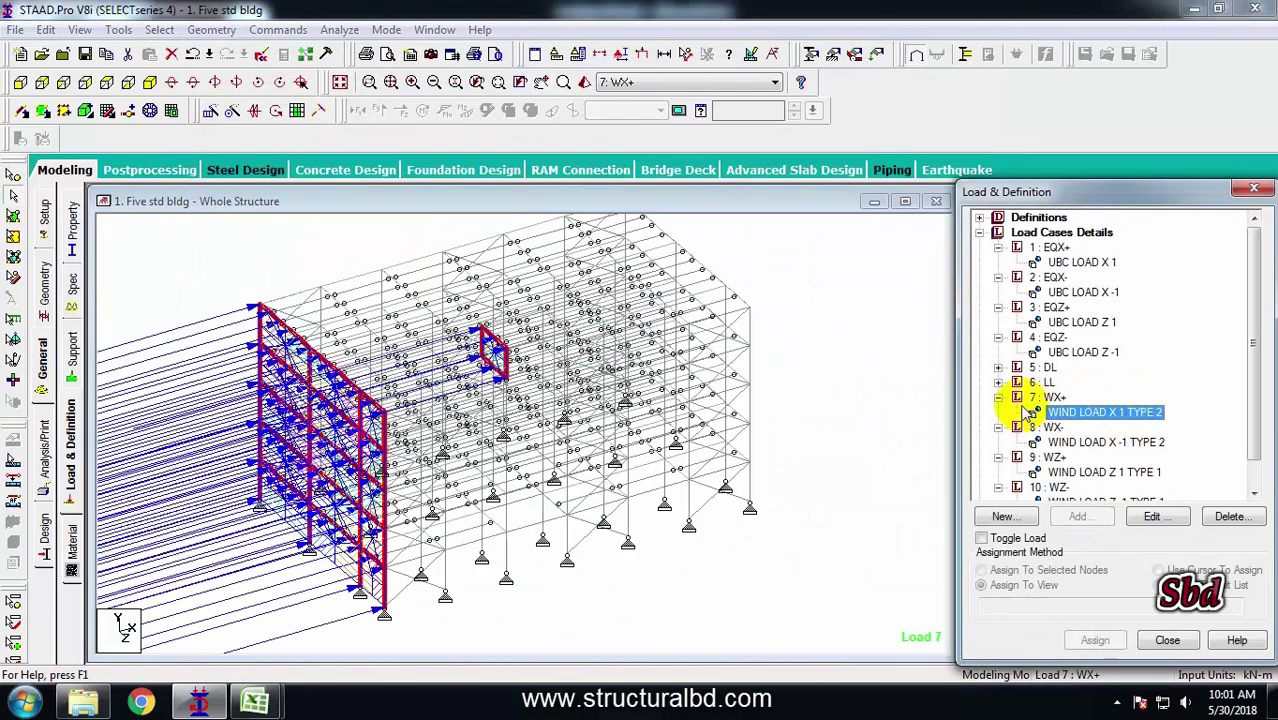
middle_drag(310, 445, 493, 405)
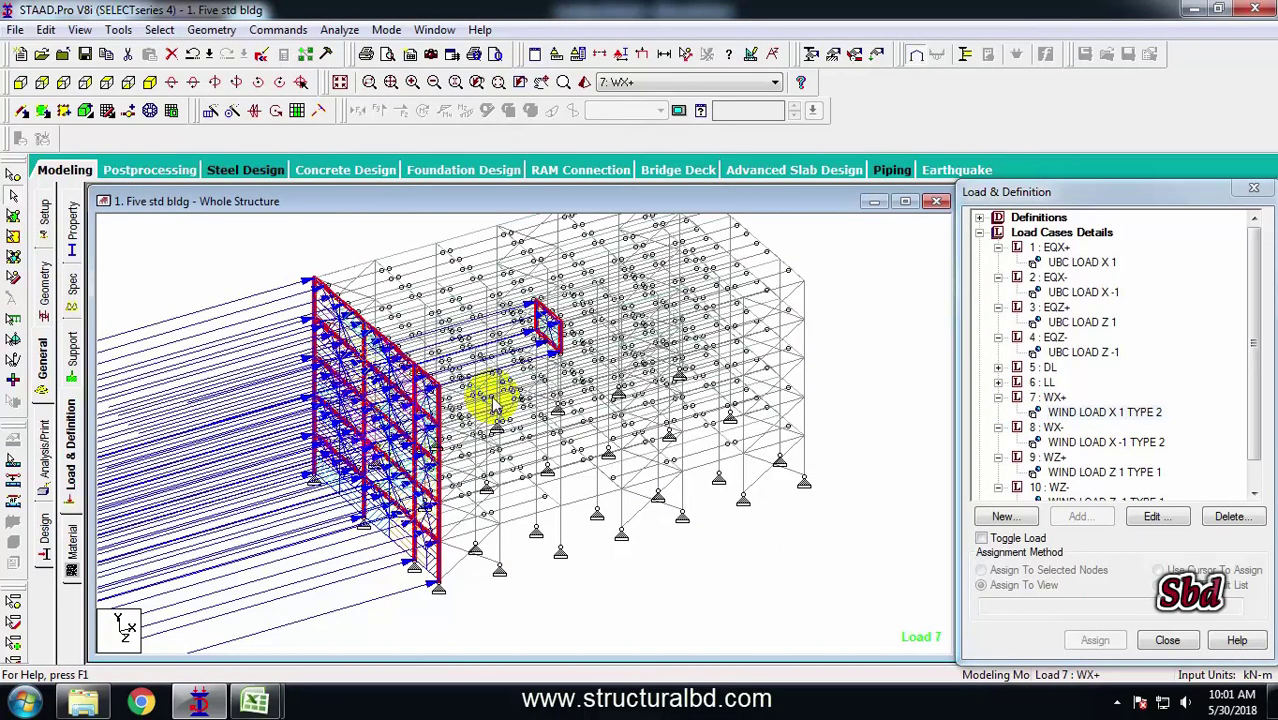
click(1080, 443)
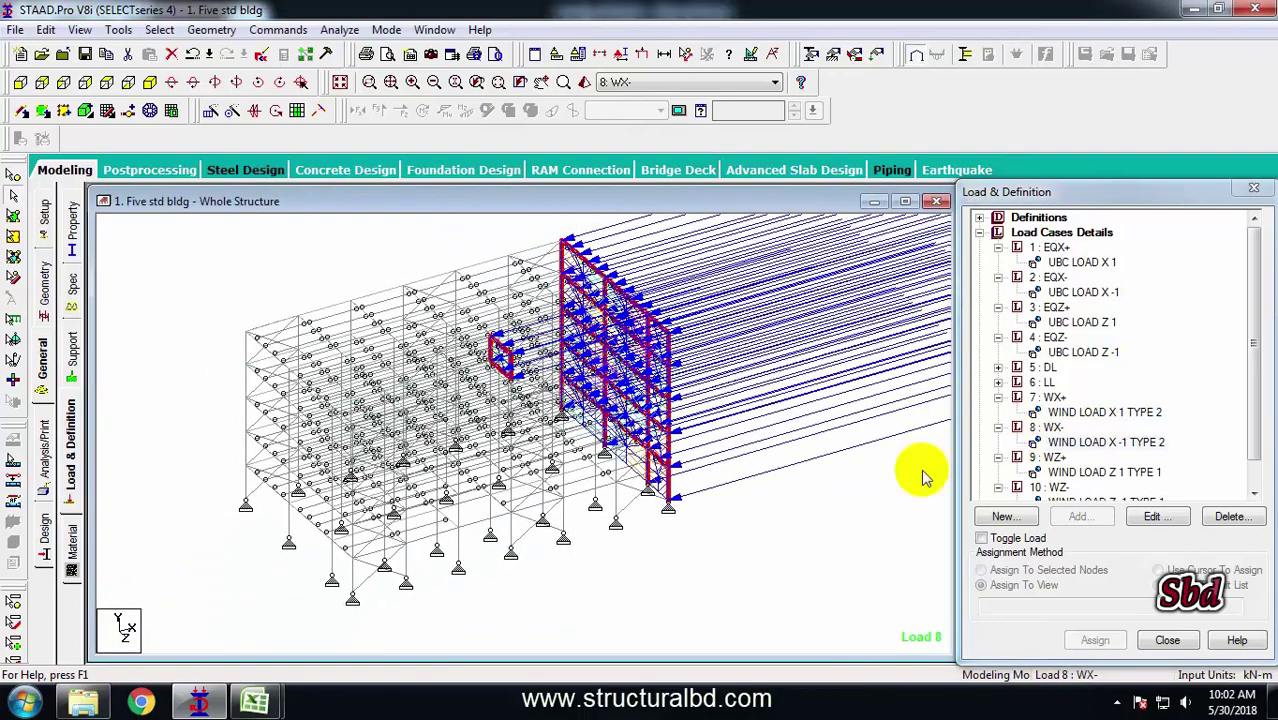
click(1100, 472)
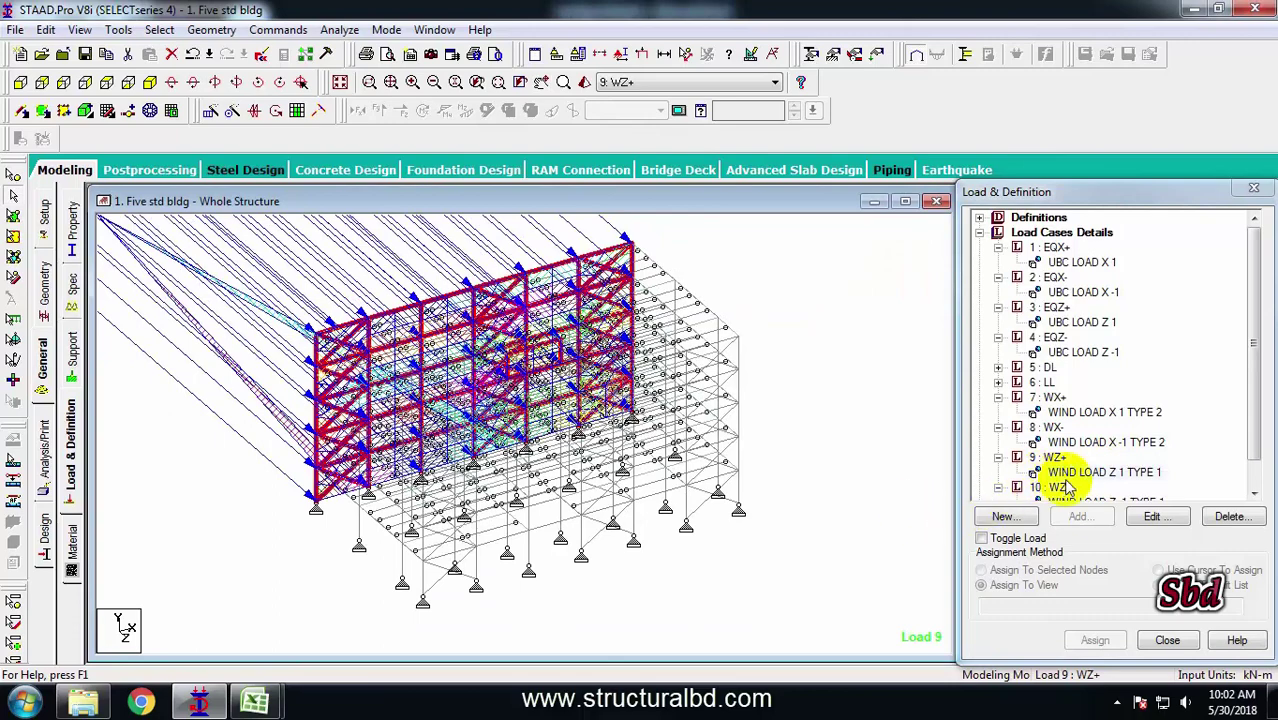
click(1063, 487)
click(1068, 264)
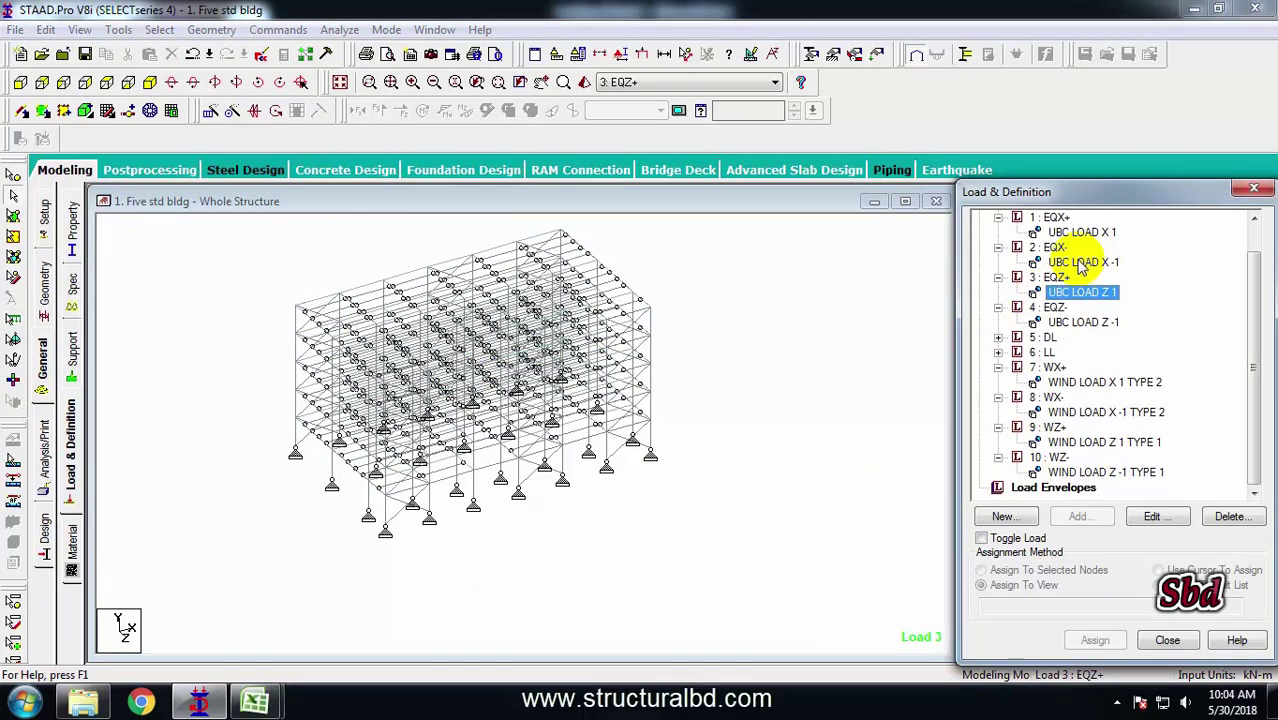
scroll(1095, 300, up, 1)
click(1092, 412)
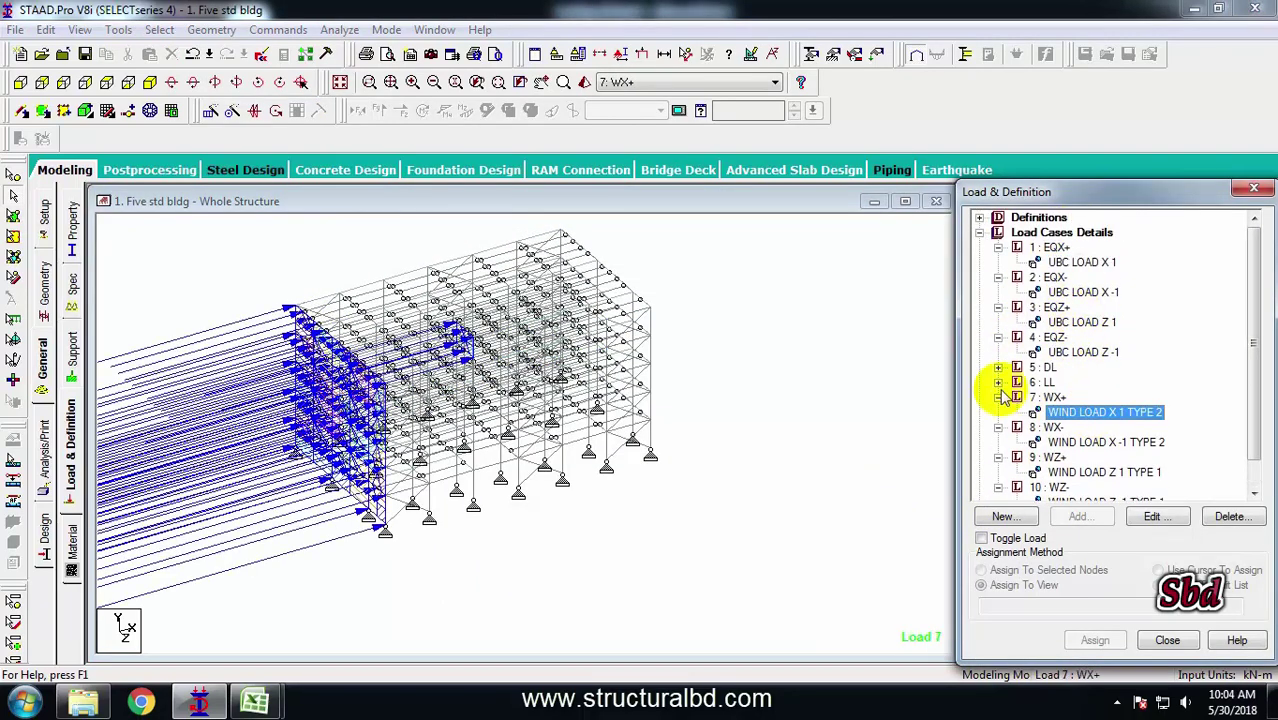
mouse_move(680, 375)
middle_down()
mouse_move(543, 408)
mouse_move(491, 371)
mouse_move(622, 371)
mouse_move(473, 336)
mouse_move(561, 371)
middle_up()
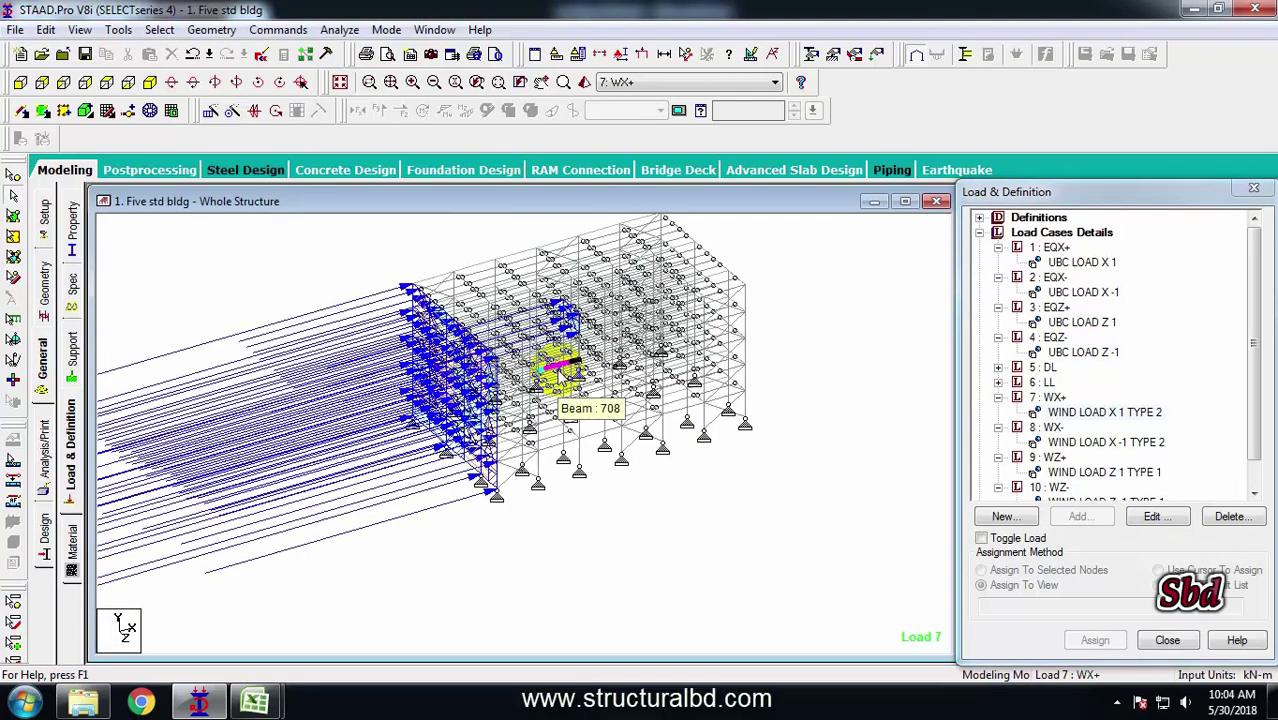